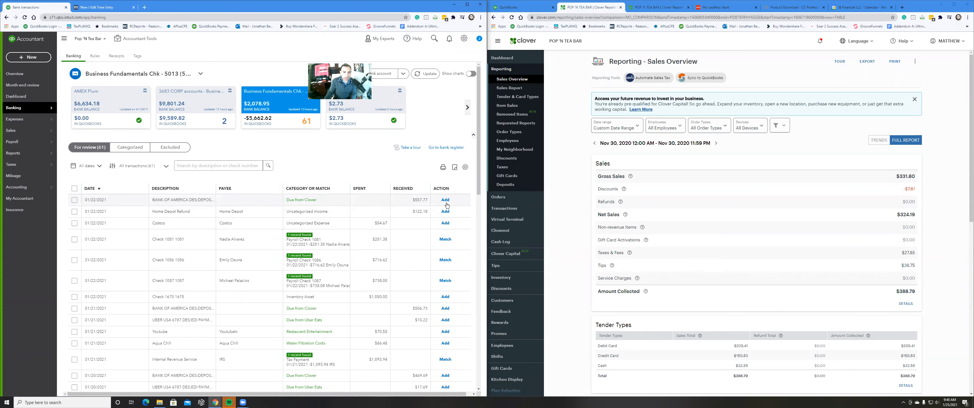
- Add the first 01/22/2021 Bank of America deposit to the books under the Due from Clover category
click(445, 201)
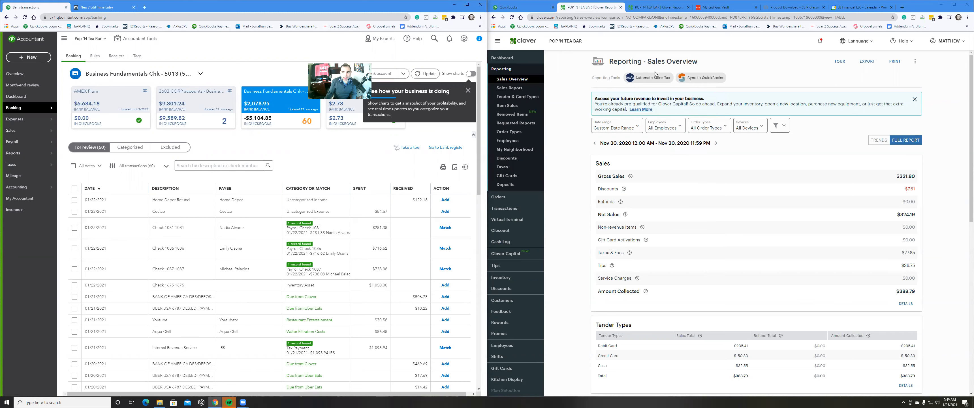
- In the Clover Sales Overview report, set a custom date range from Dec 1, 2020 to Dec 30, 2020
click(694, 76)
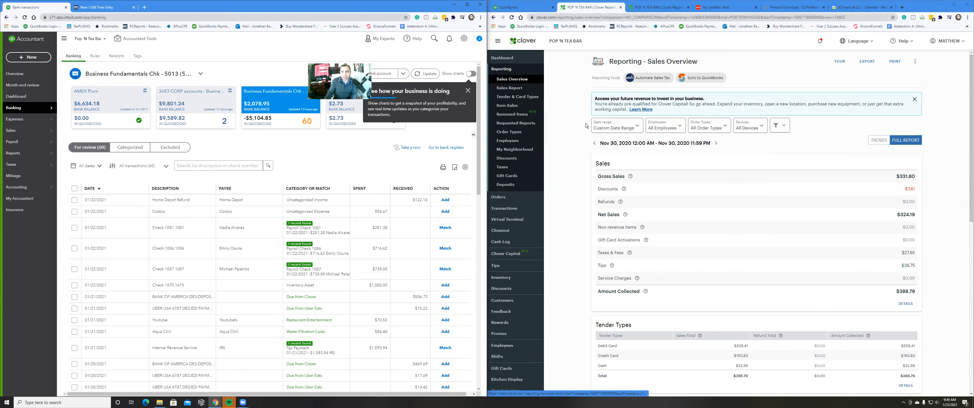
click(624, 128)
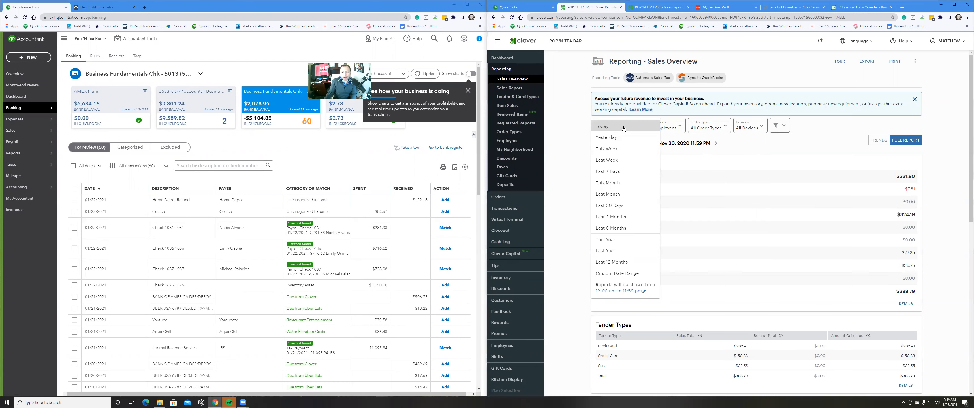
click(617, 273)
click(695, 98)
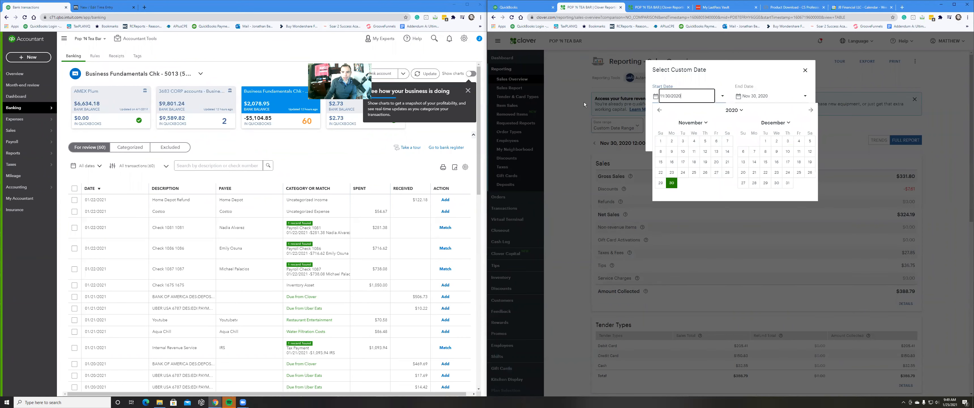
click(765, 141)
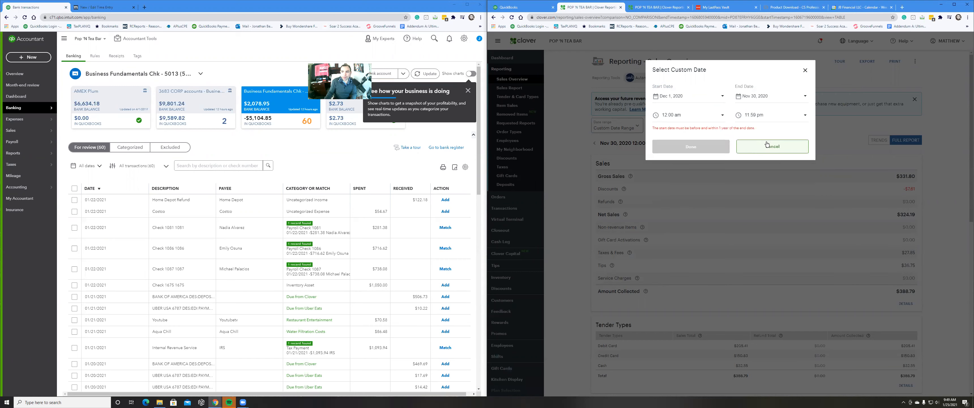
click(782, 100)
click(859, 184)
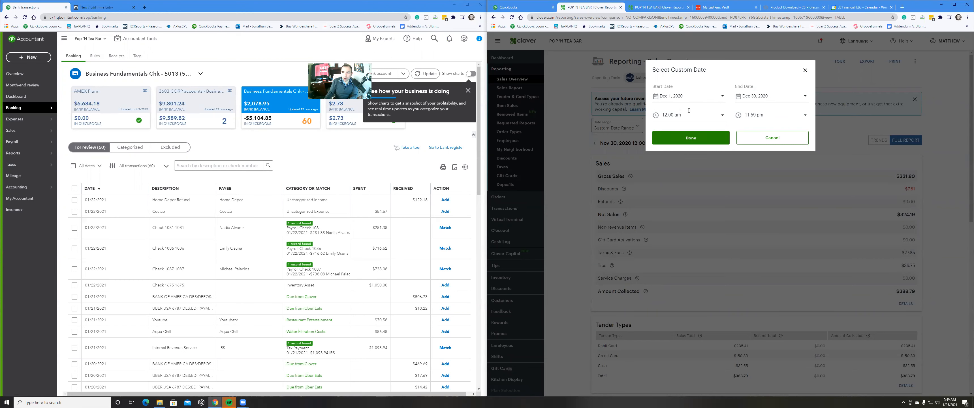
click(697, 139)
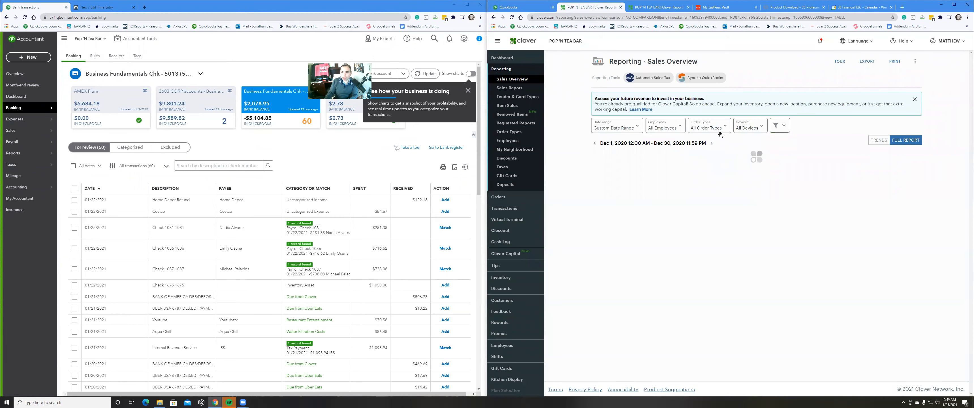
click(895, 61)
click(848, 46)
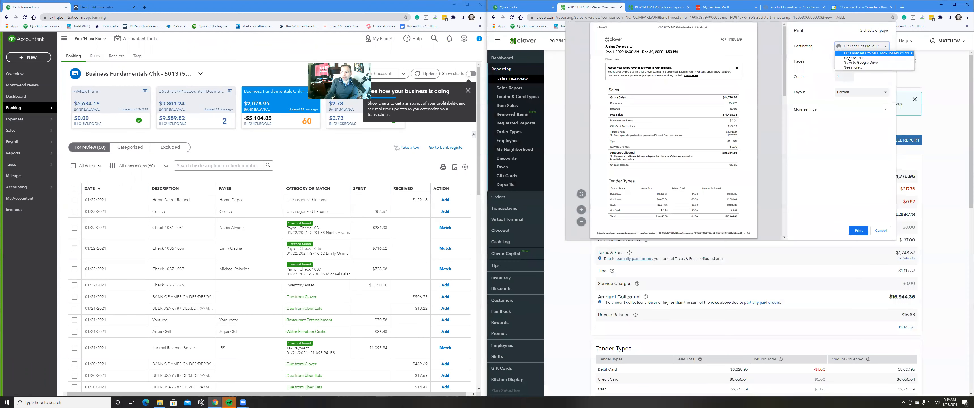
click(856, 56)
click(864, 235)
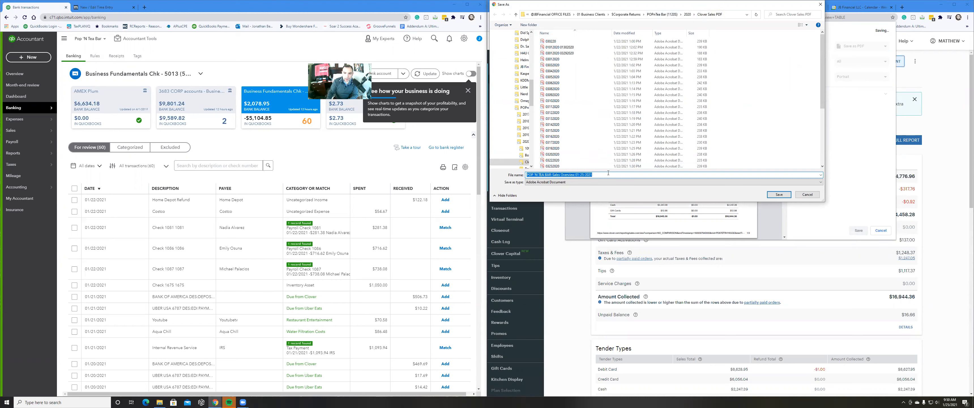
text(1001)
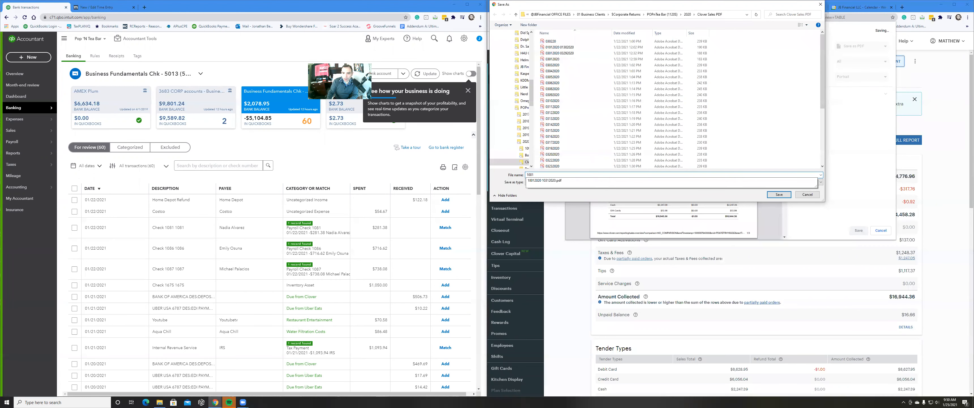
key(BackSpace)
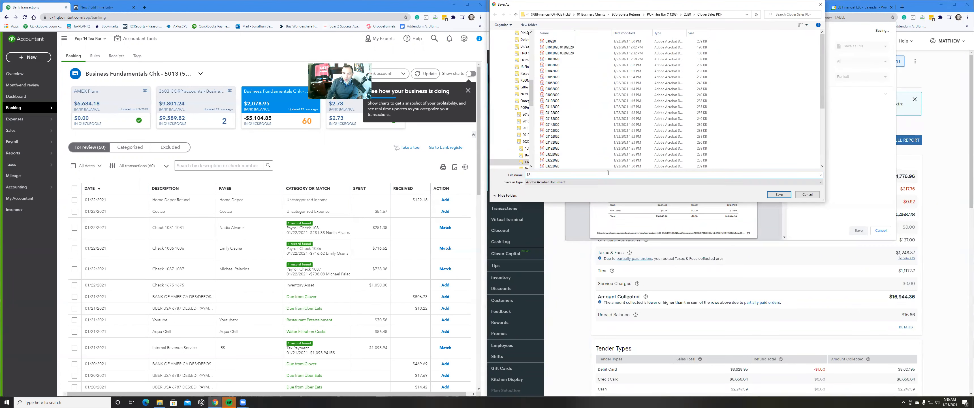
text(12012020 123022)
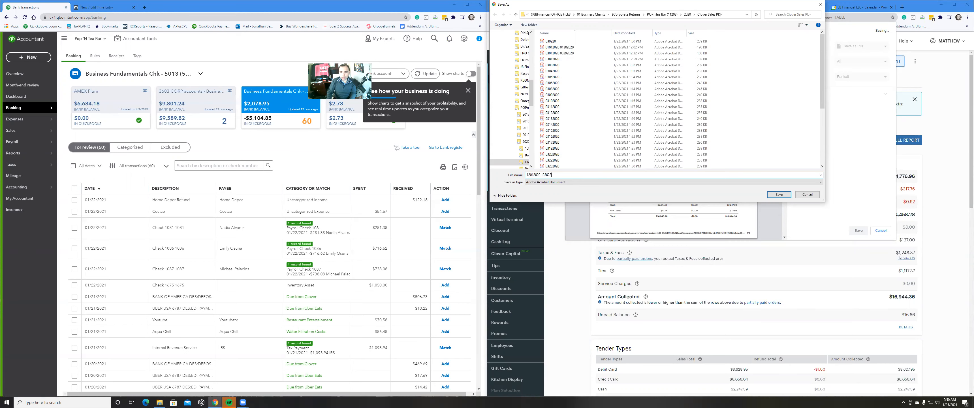
key(BackSpace)
key(Return)
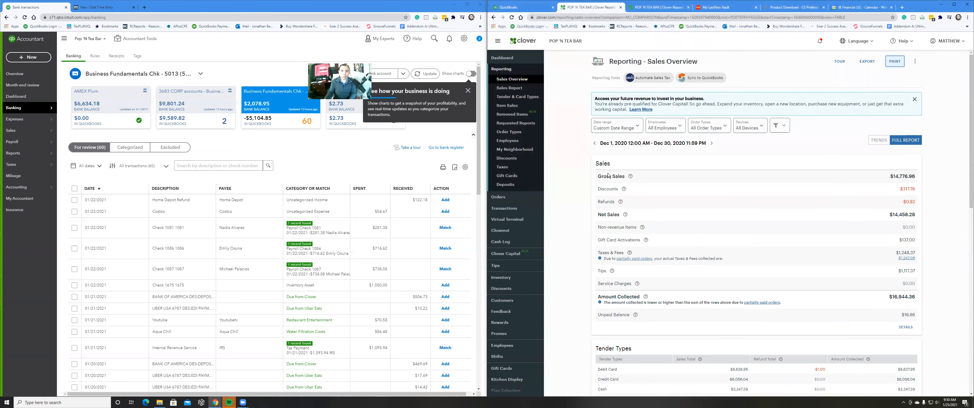
- Start a new journal entry in QuickBooks
click(30, 57)
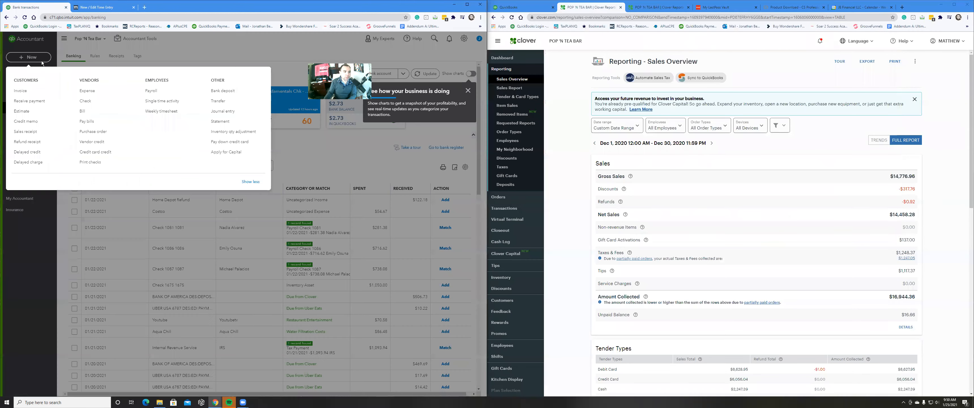
click(217, 114)
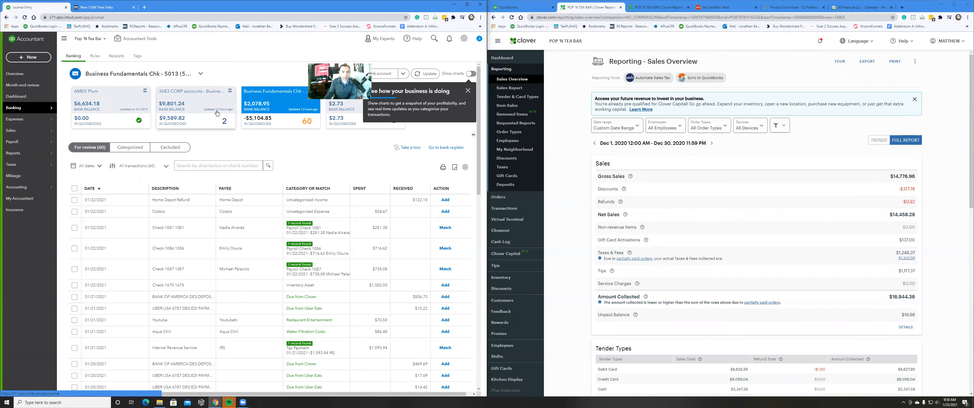
- In File Explorer, open the Clover Sales PDF folder inside the POPnTea Bar client's 2020 folder
click(160, 402)
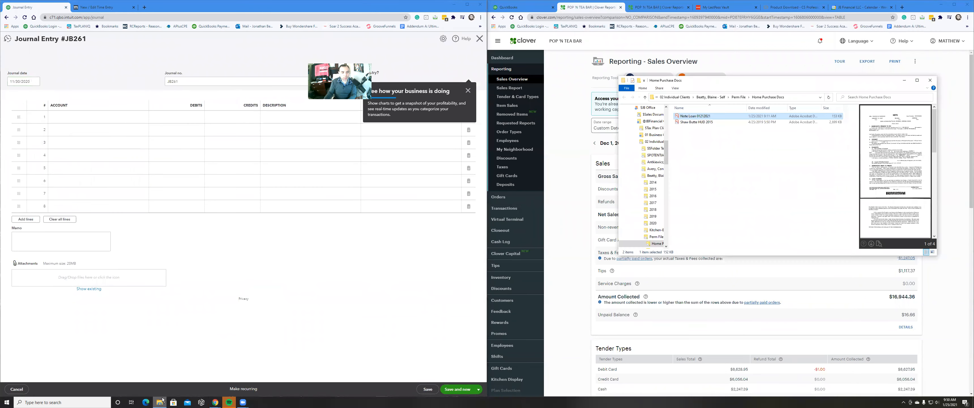
click(648, 108)
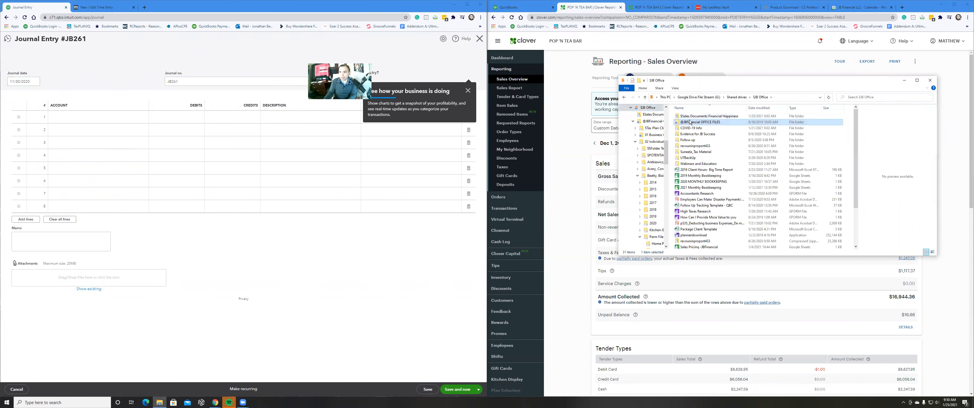
double_click(690, 122)
double_click(695, 123)
click(696, 123)
double_click(696, 123)
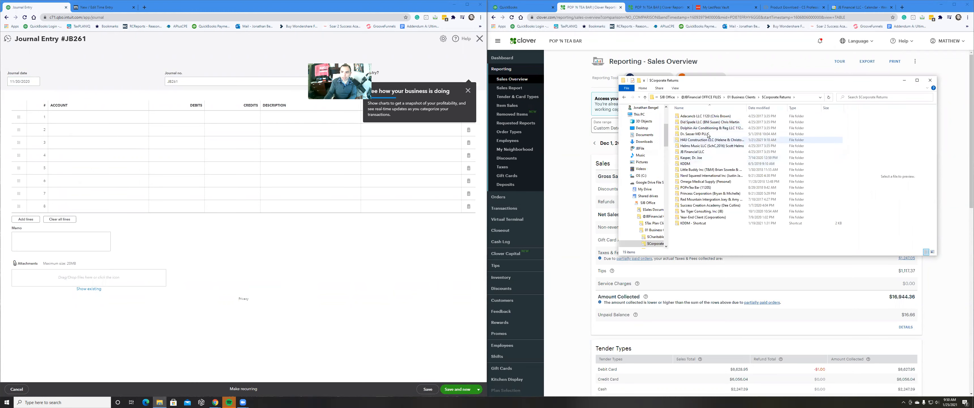
double_click(694, 188)
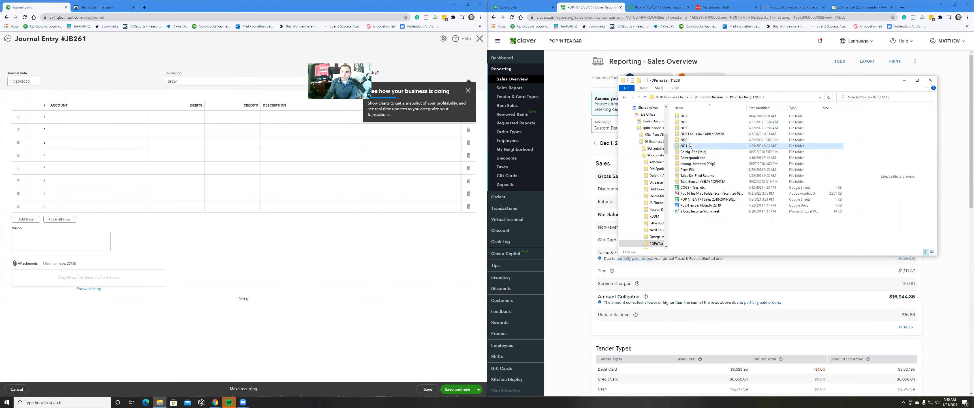
double_click(685, 146)
click(758, 98)
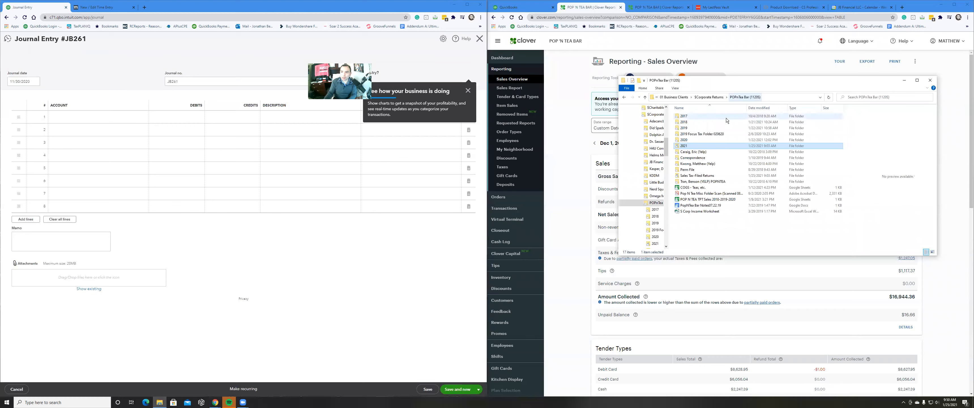
double_click(694, 143)
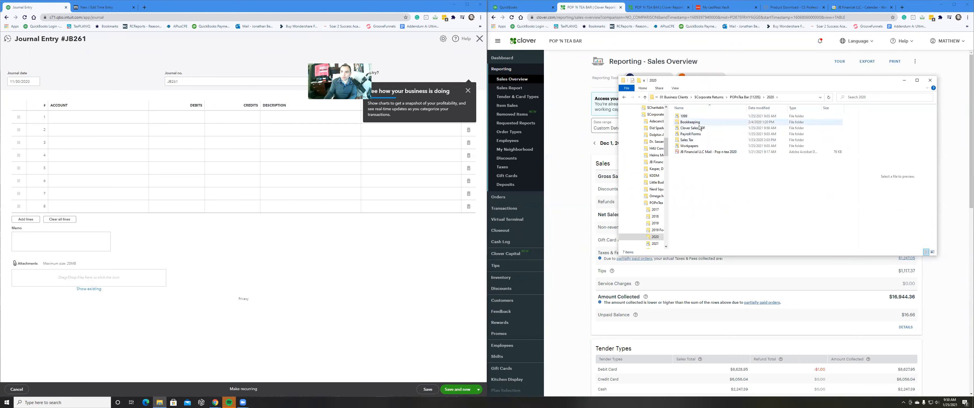
double_click(695, 129)
scroll(691, 182, down, 5)
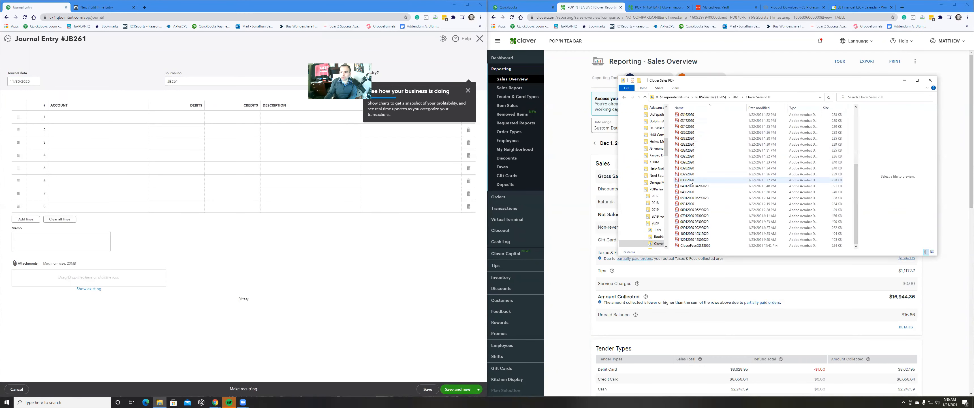
click(692, 240)
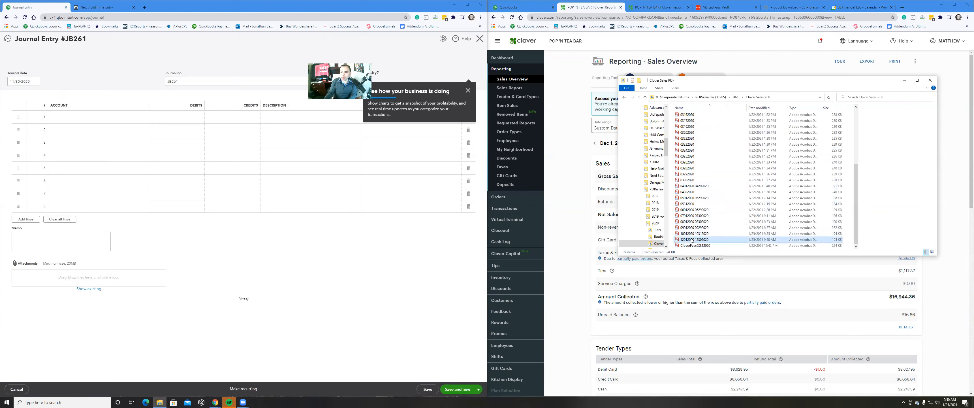
drag(692, 240, 94, 283)
- Dismiss the business performance tip and set the journal date to 12/01/2020
scroll(282, 229, up, 3)
scroll(284, 265, up, 1)
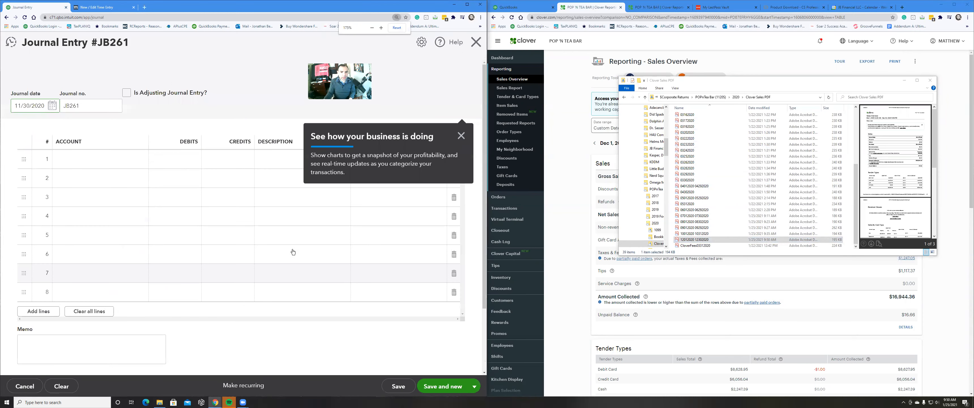
scroll(359, 238, down, 1)
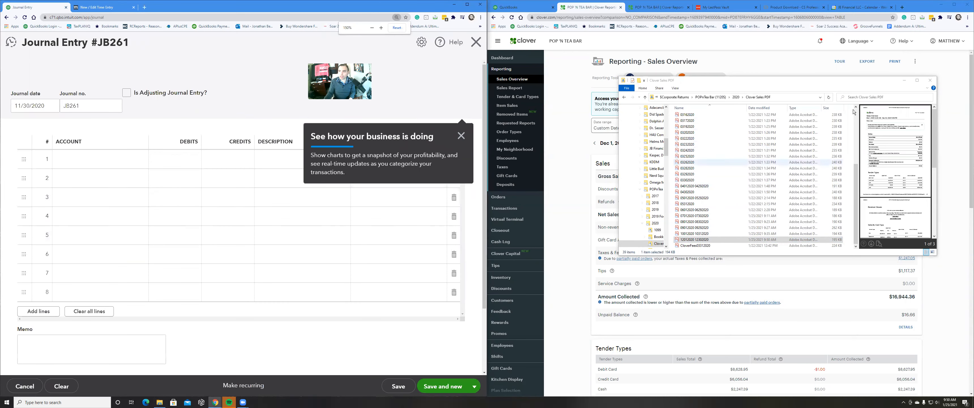
click(796, 62)
scroll(723, 179, up, 2)
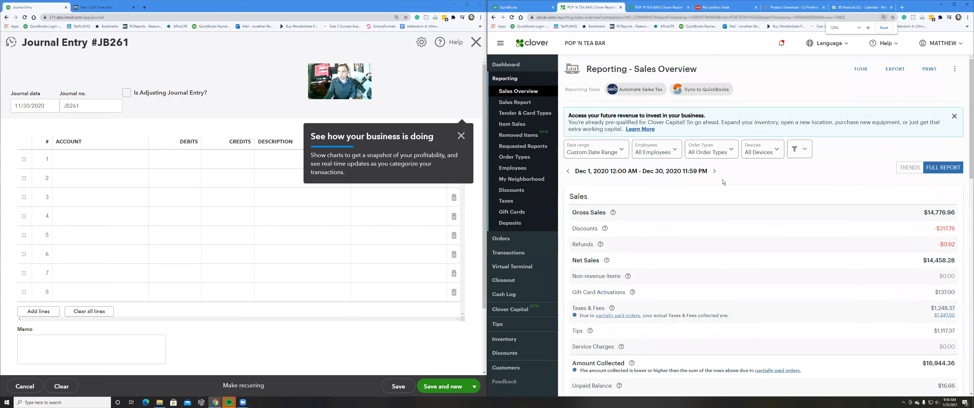
scroll(709, 199, down, 3)
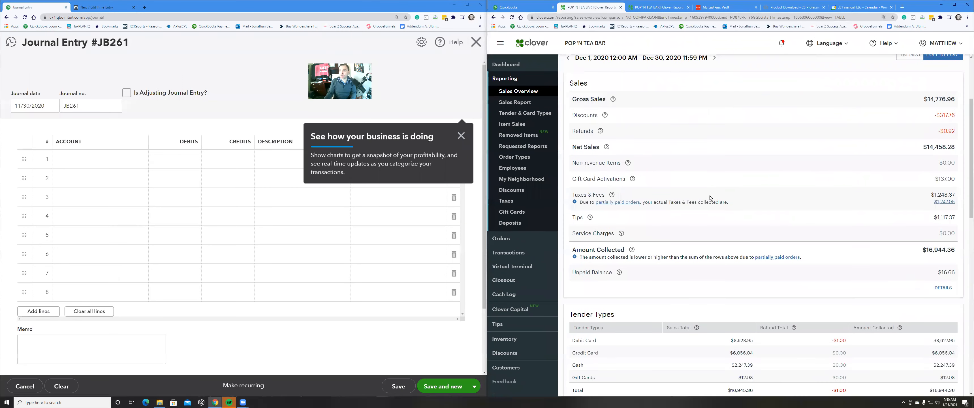
click(461, 135)
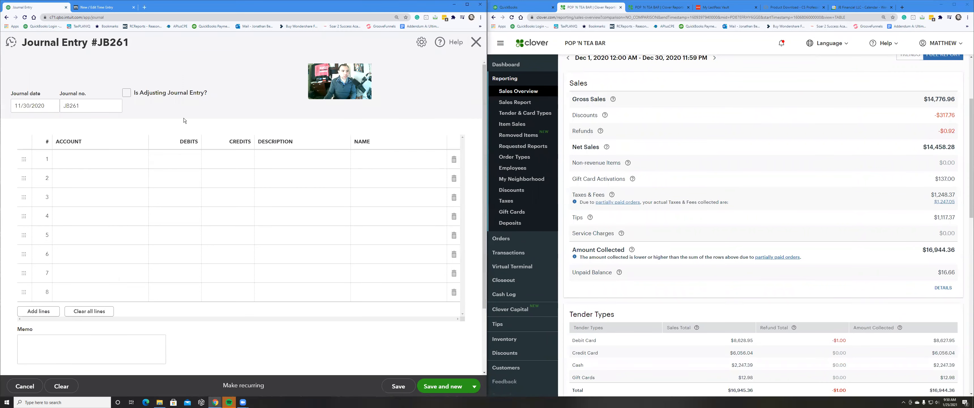
scroll(662, 137, up, 2)
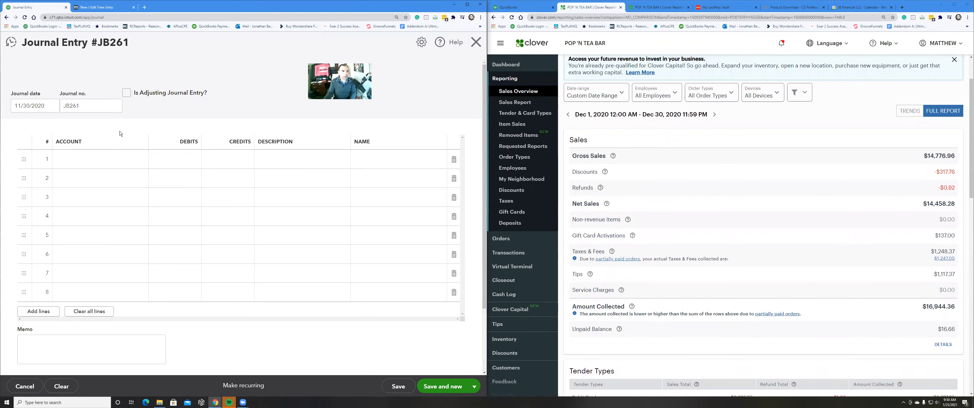
click(52, 106)
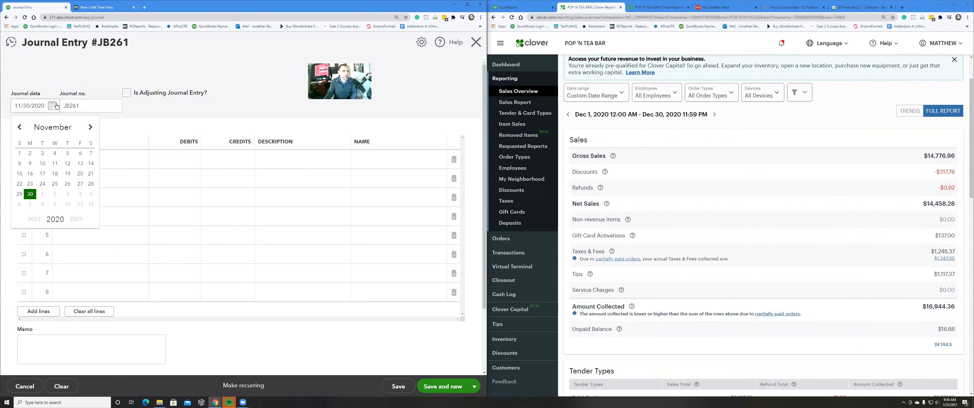
click(44, 195)
click(97, 108)
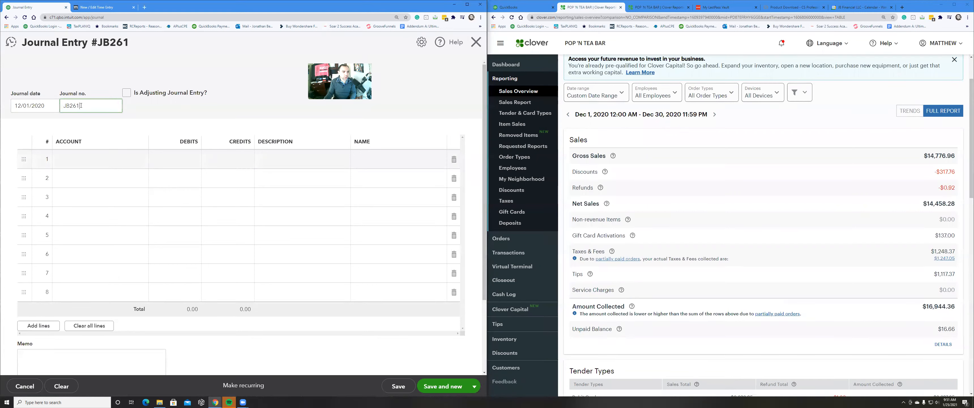
- Fill the first journal line with Sales of Product Income, a credit of 14,776.96 and the description "Dec 1 to Dec 29"
click(86, 165)
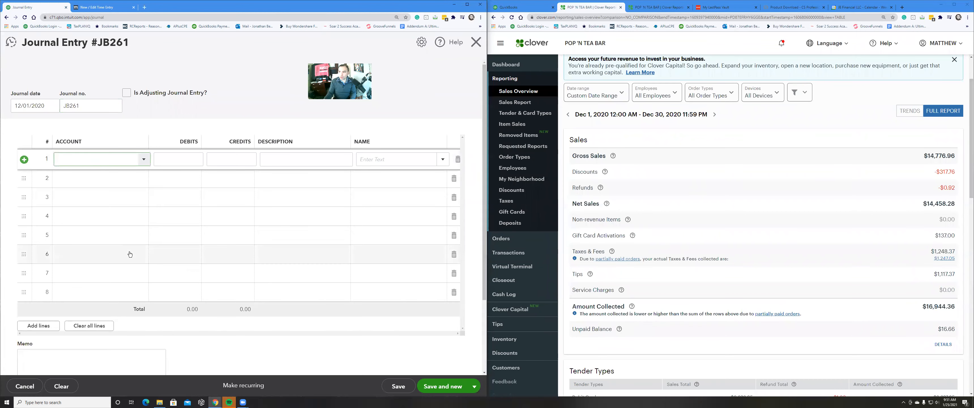
text(Dsales)
key(Down)
key(Down)
key(Down)
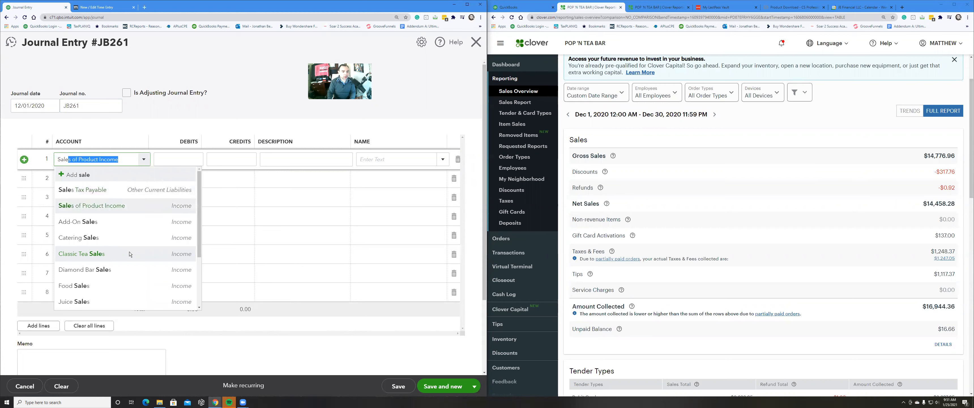
key(Tab)
key(Tab)
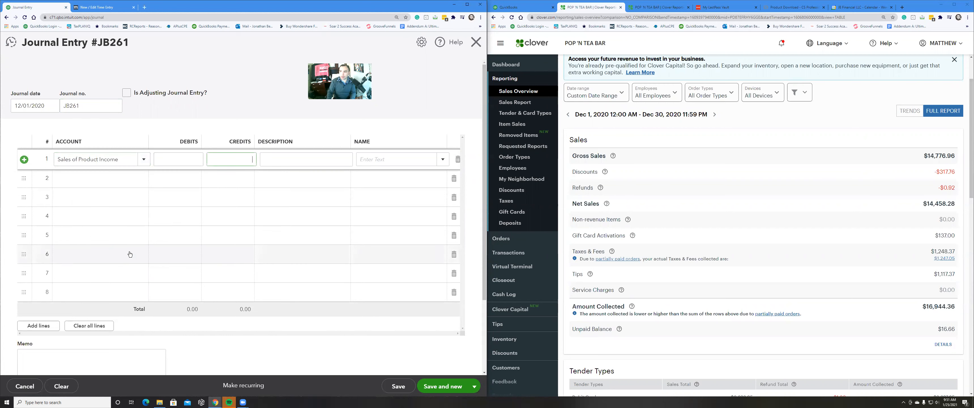
text(14,776.96)
key(Tab)
text(Dec 1 to Dec 29)
- Fill the second journal line with the Discounts account and a debit of 317.76 from the Clover report
key(Tab)
key(Tab)
key(Tab)
text(Dis)
key(Tab)
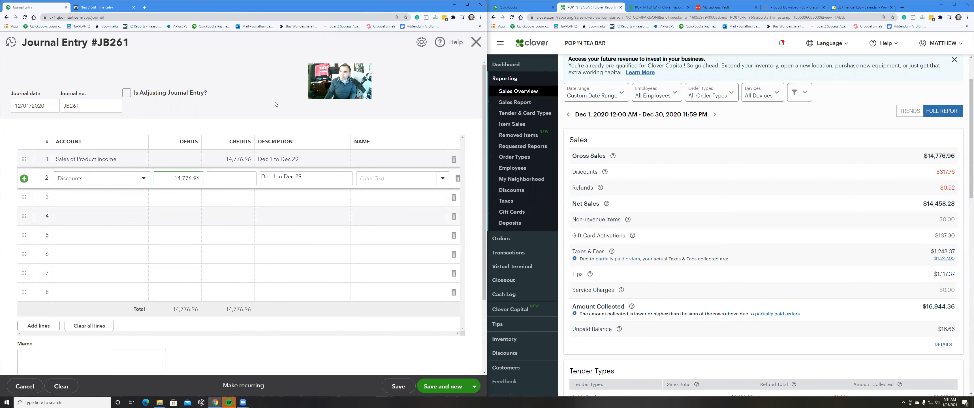
drag(923, 174, 956, 190)
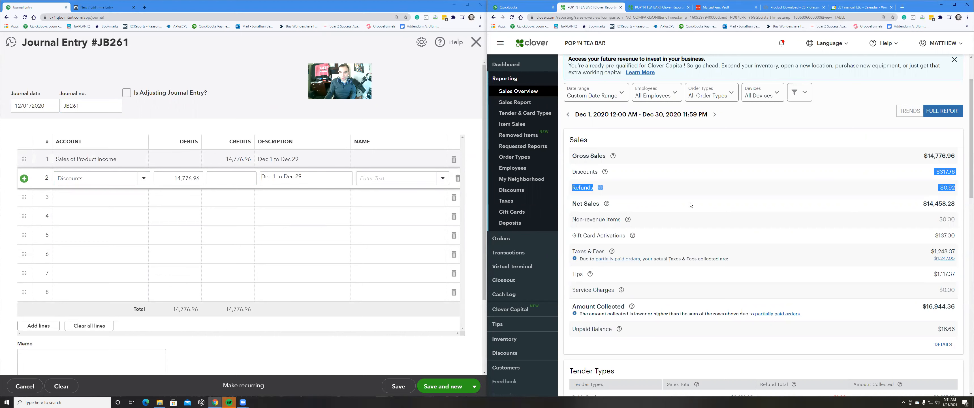
click(186, 178)
drag(173, 179, 221, 183)
text(317)
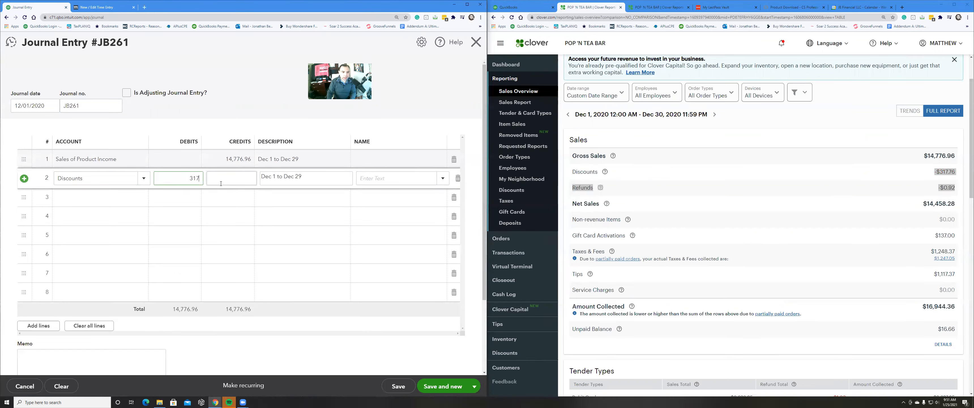
text(.76)
key(Tab)
key(Tab)
key(Tab)
key(Tab)
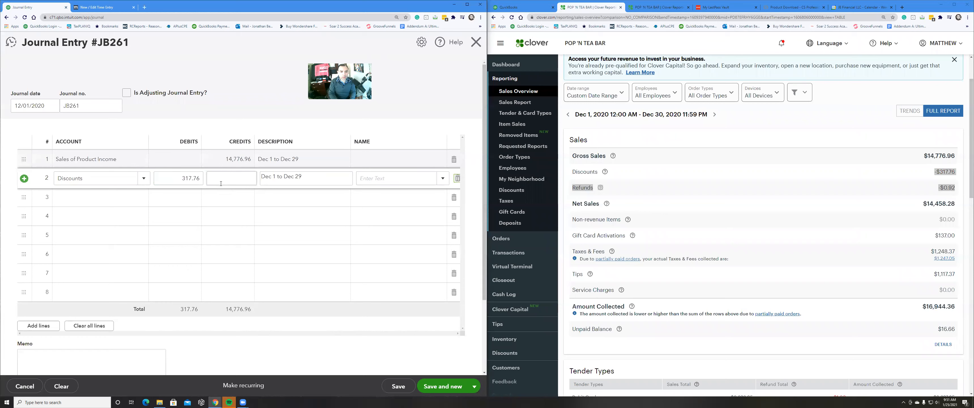
- Fill the third journal line with the Refunds account and a debit of 0.92
text(REfu)
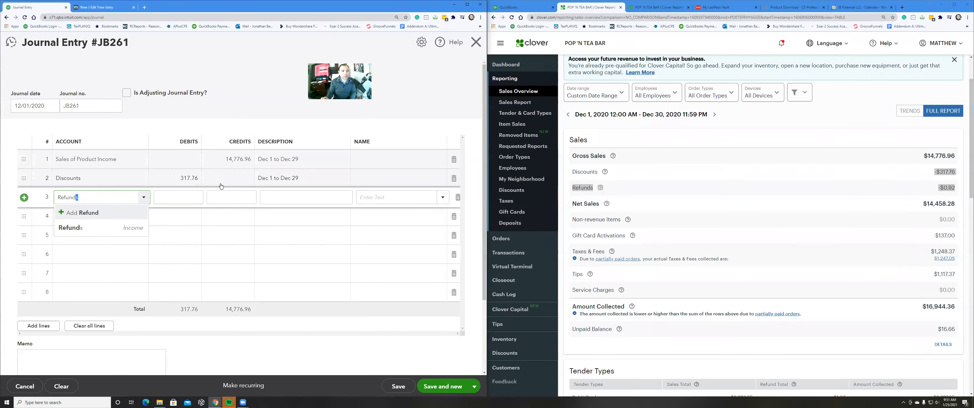
key(Tab)
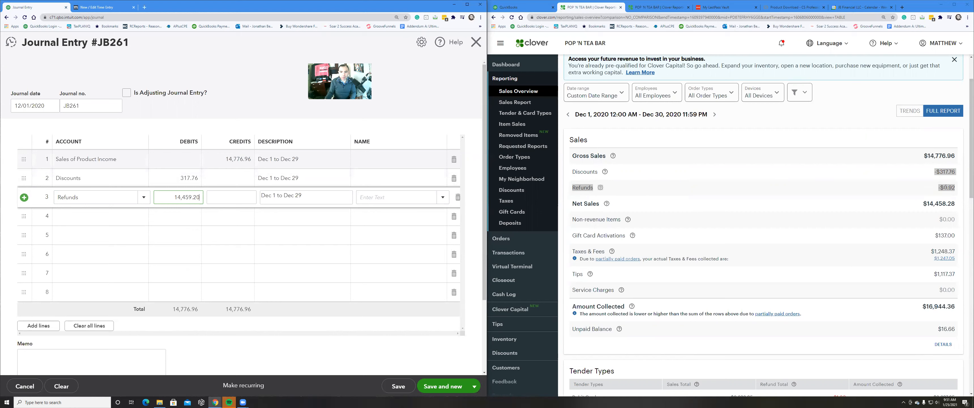
click(229, 199)
click(184, 200)
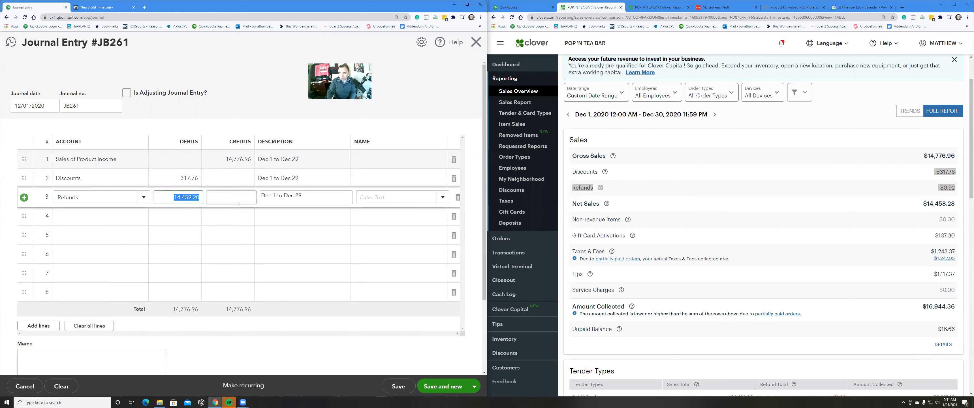
text(0.92)
key(Tab)
key(Tab)
key(Tab)
key(Tab)
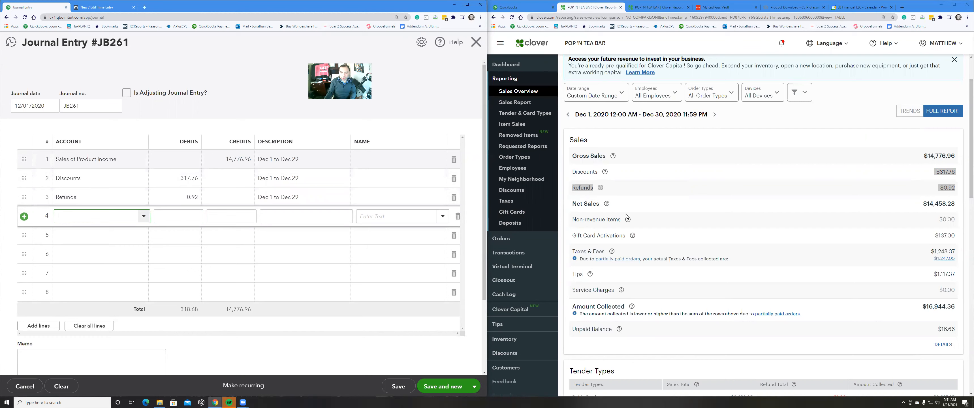
- Record the gift card activations on line 4 with the Unearned GiftCard account and a credit of 137.00
text(Uncategorized Asset)
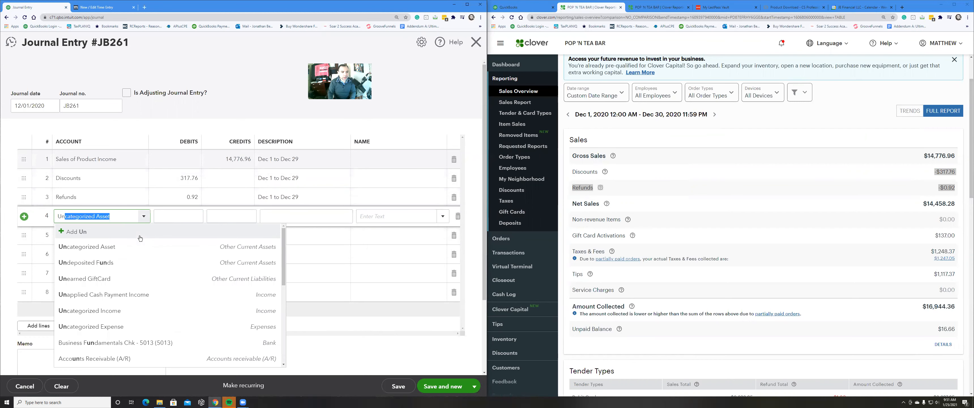
key(Down)
key(Down)
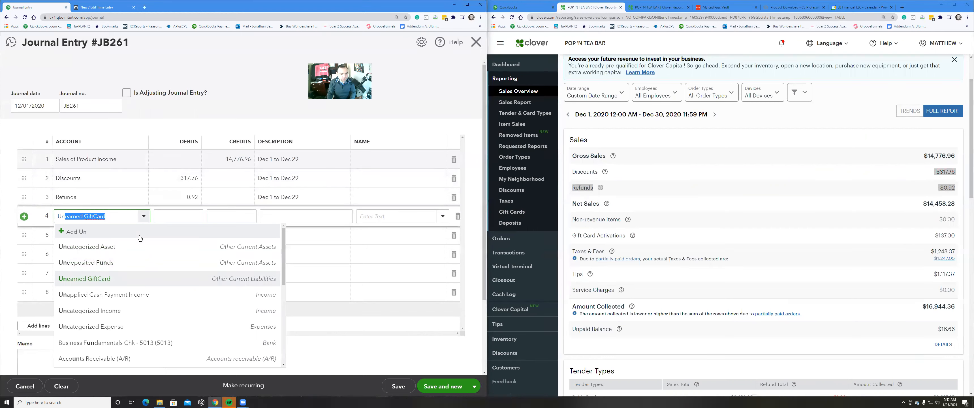
key(Tab)
key(shift+Tab)
text(Unear)
key(Tab)
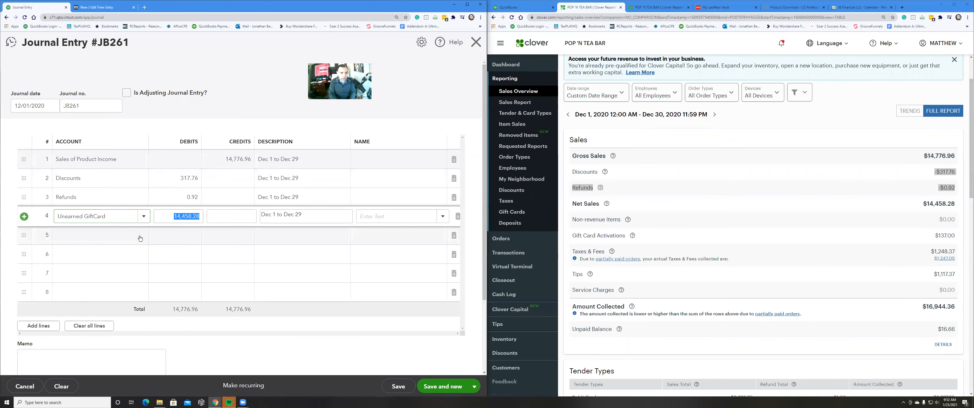
key(Tab)
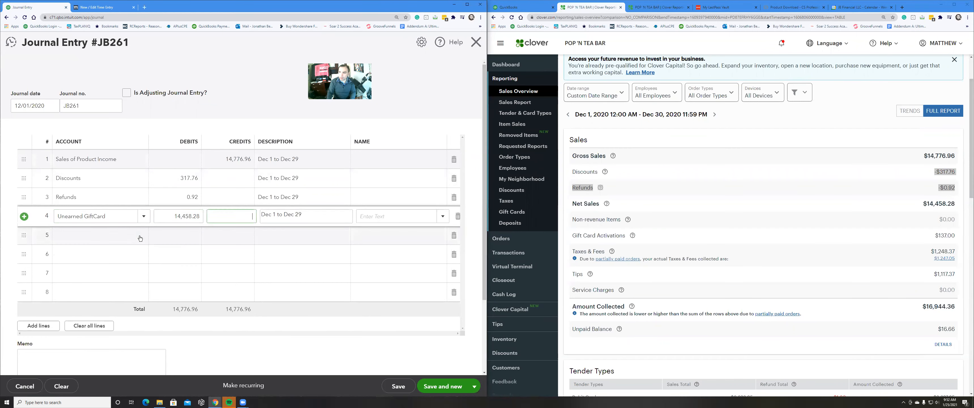
key(Tab)
key(Tab)
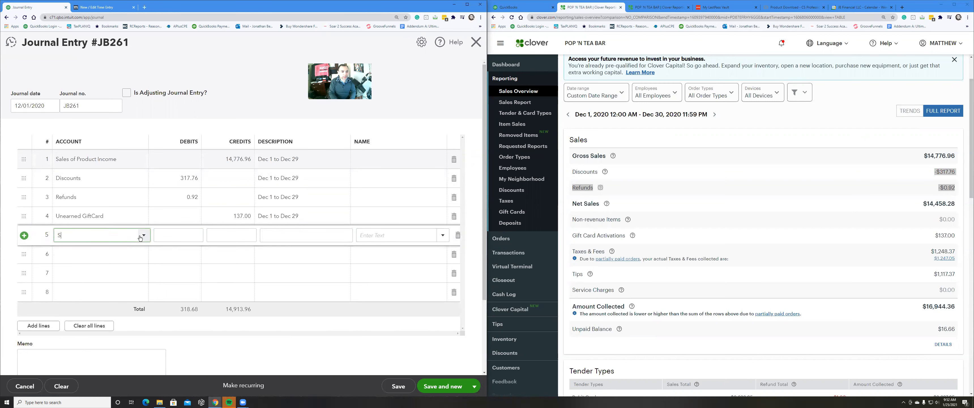
- Record the taxes and fees on line 5 with the Sales Tax Payable account and a credit of 1,248.37
text(a)
key(Down)
key(Down)
key(Tab)
key(Tab)
text(1,248.37)
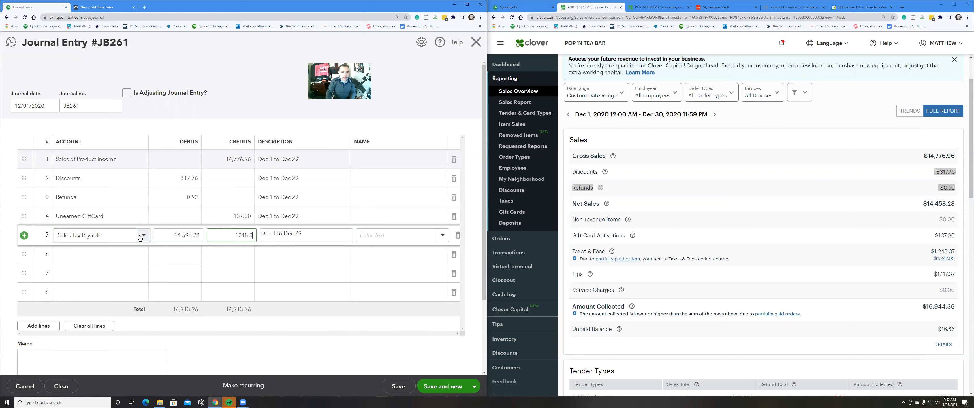
key(Tab)
key(Tab)
key(Tab)
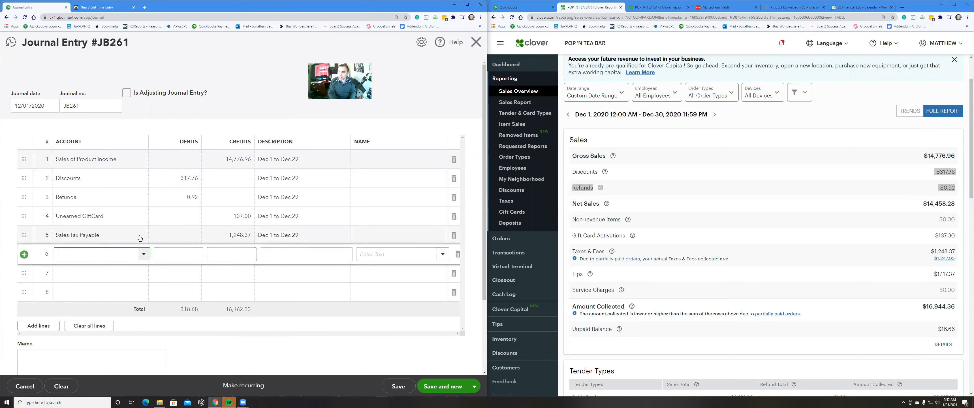
- Record the tips on line 6 with the Tips Payable account and a credit of 1,117.37
text(tip)
key(Tab)
key(Tab)
text(1,117.37)
key(Tab)
key(Tab)
key(Tab)
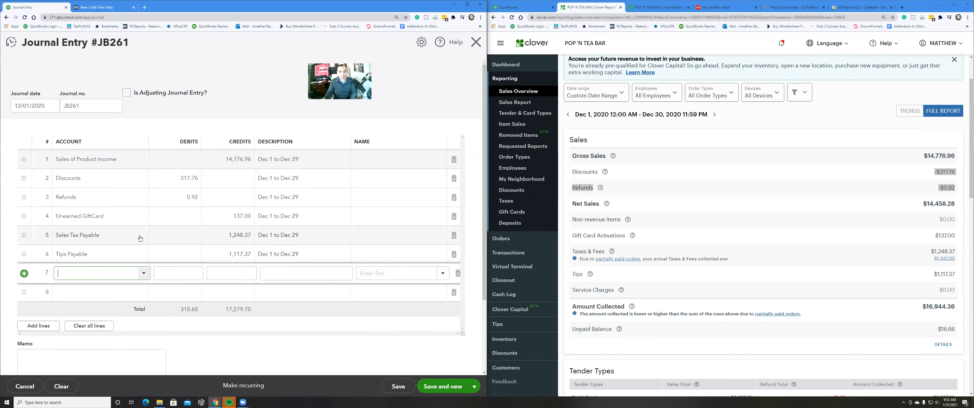
- Record the Clover unpaid balance on line 7 with the Over/Short account and a credit of 16.66
scroll(781, 183, down, 2)
drag(630, 244, 568, 244)
click(119, 266)
text(Over/Short)
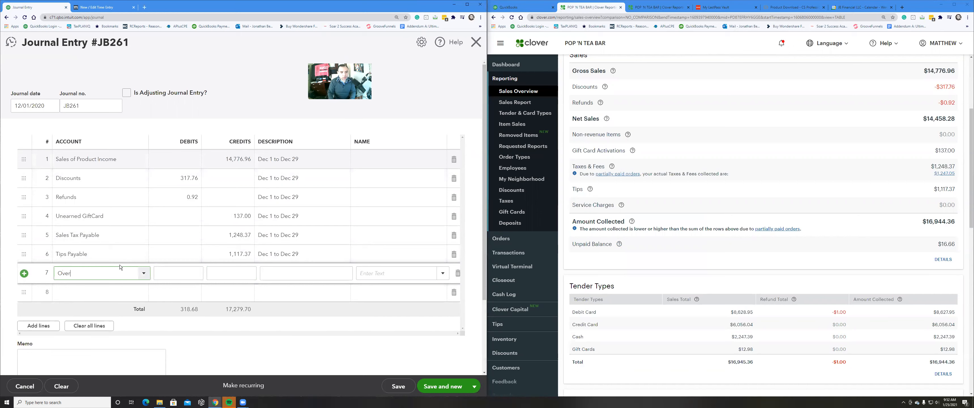
key(Tab)
key(Tab)
text(16.66)
key(Tab)
key(Tab)
key(Tab)
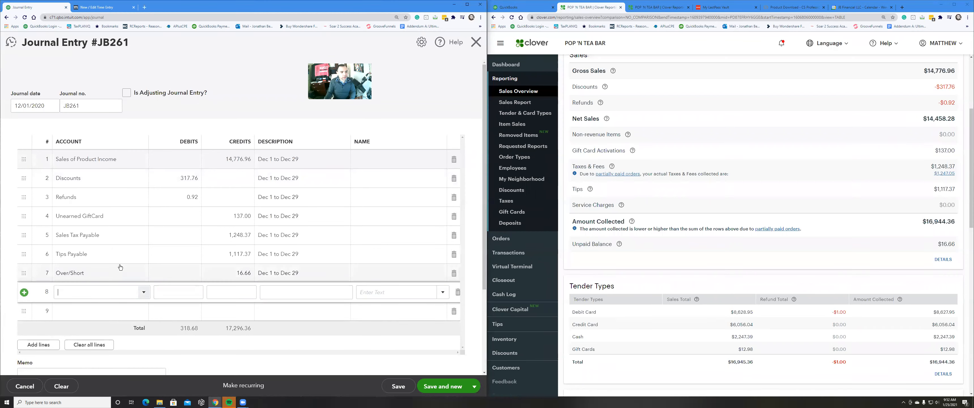
- Record the gift card tender amount on line 8 with the Unearned GiftCard account and a debit of 12.98
scroll(734, 220, down, 3)
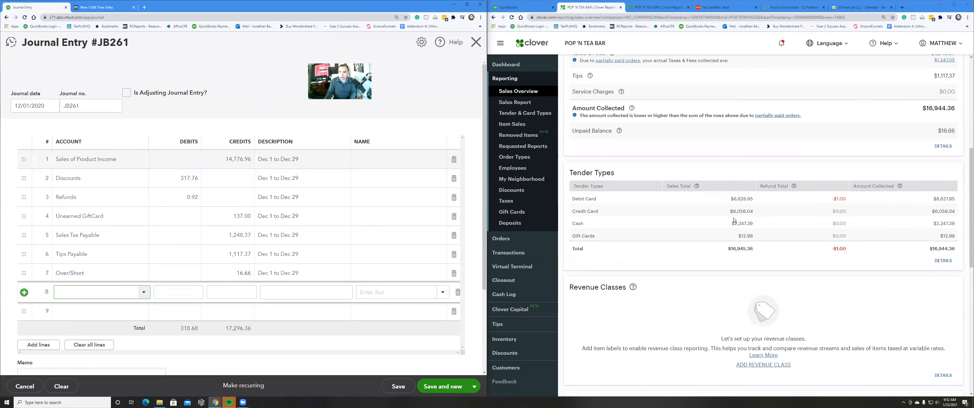
drag(589, 236, 566, 241)
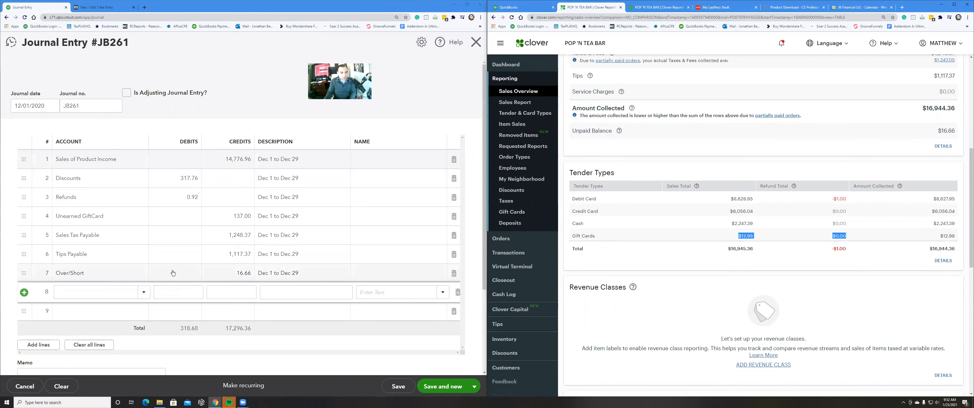
click(117, 297)
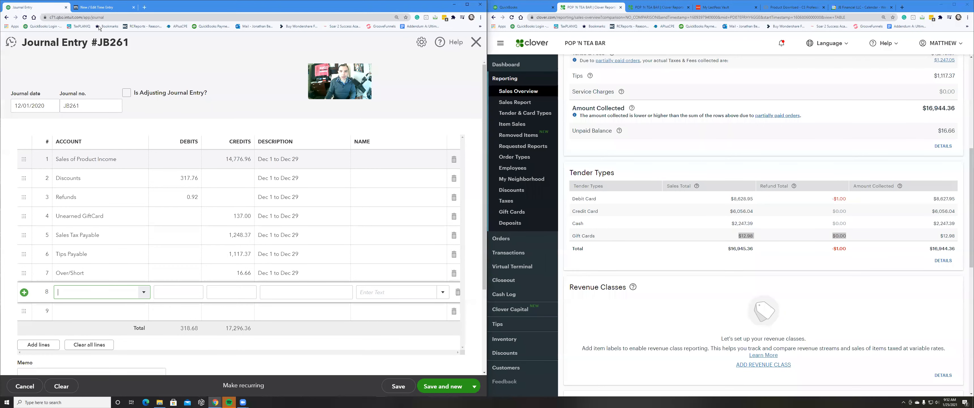
drag(632, 197, 659, 197)
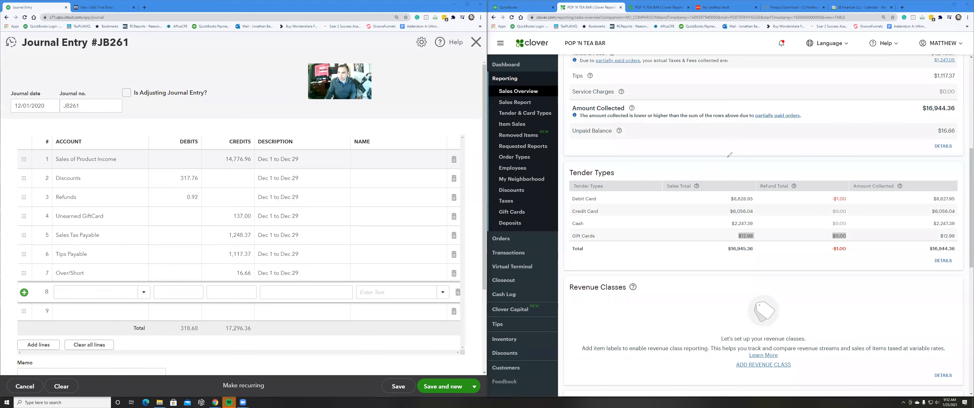
mouse_move(930, 197)
mouse_down()
mouse_move(906, 231)
mouse_move(955, 248)
mouse_up()
mouse_move(880, 196)
mouse_down()
mouse_move(889, 188)
mouse_move(901, 208)
mouse_move(908, 196)
mouse_move(920, 199)
mouse_up()
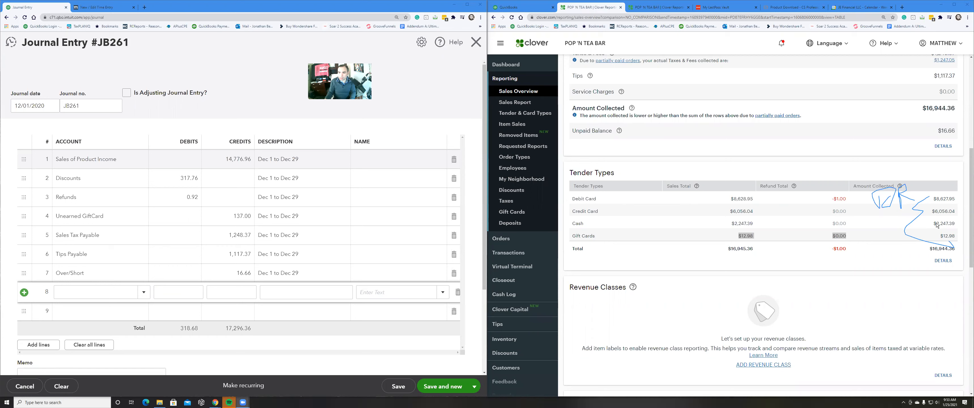
click(87, 290)
text(unear)
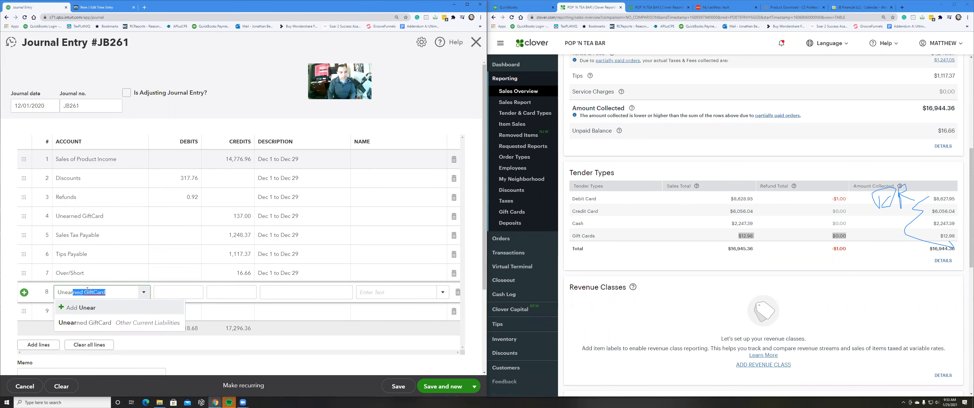
key(Tab)
text(12.98)
key(Tab)
key(Tab)
key(Tab)
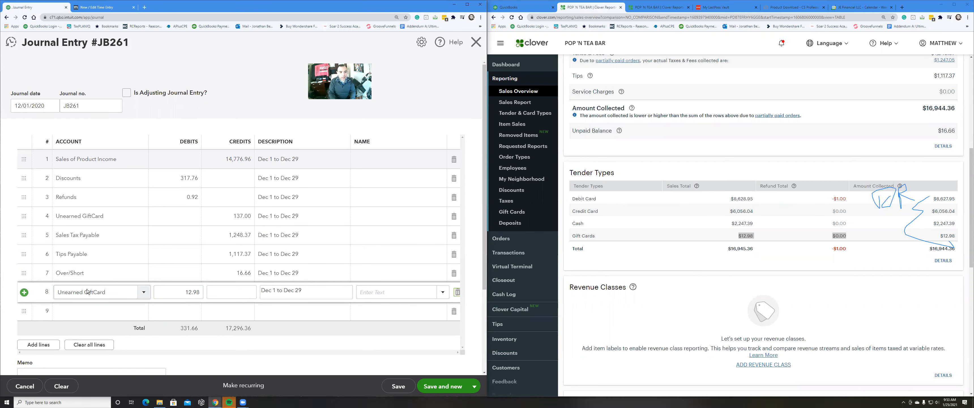
- Record the cash tender amount on line 9 with the Cash On Hand account and a debit of 2,247.39
key(Tab)
text(Cash)
key(Tab)
text(2,247.39)
key(Tab)
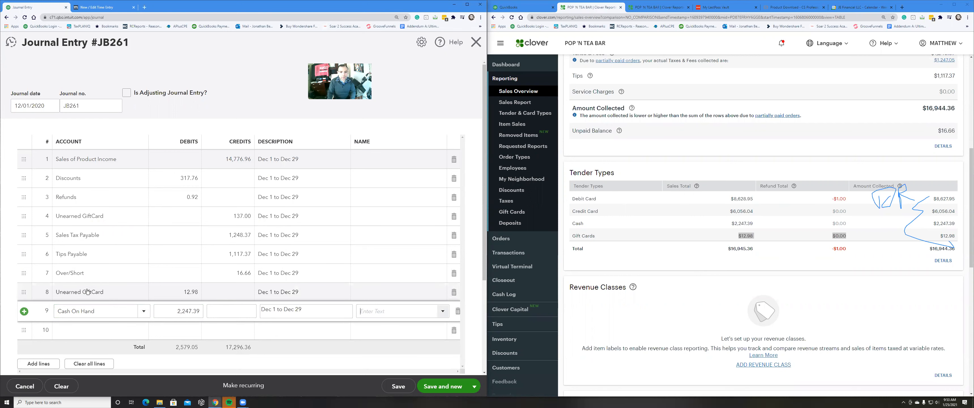
key(Tab)
- Record the total collected by card type on line 10 with the Due from Clover account and a debit of 14,683.99
scroll(809, 171, down, 3)
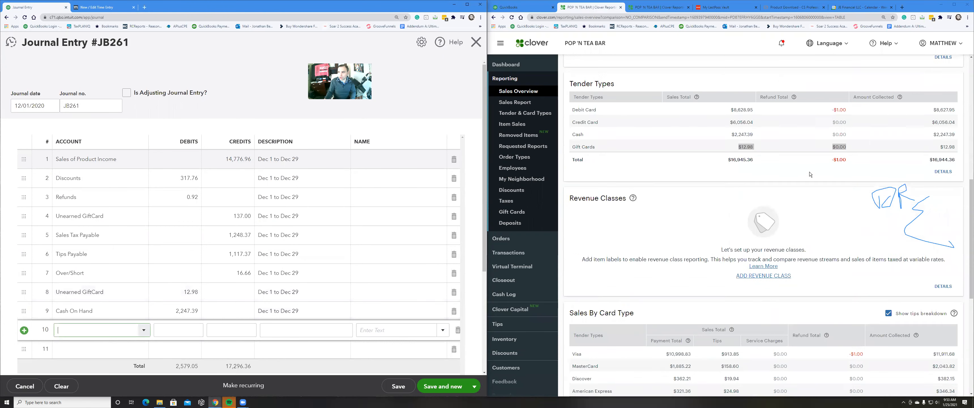
scroll(808, 171, down, 1)
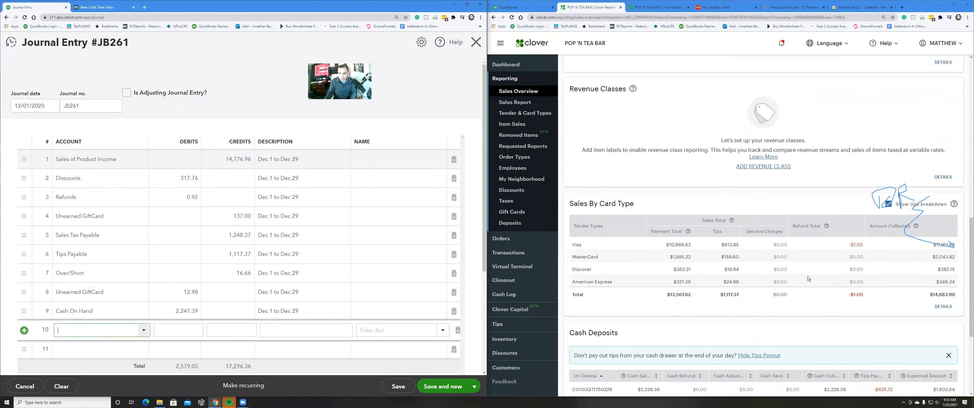
text(due)
key(Tab)
text(14717.31)
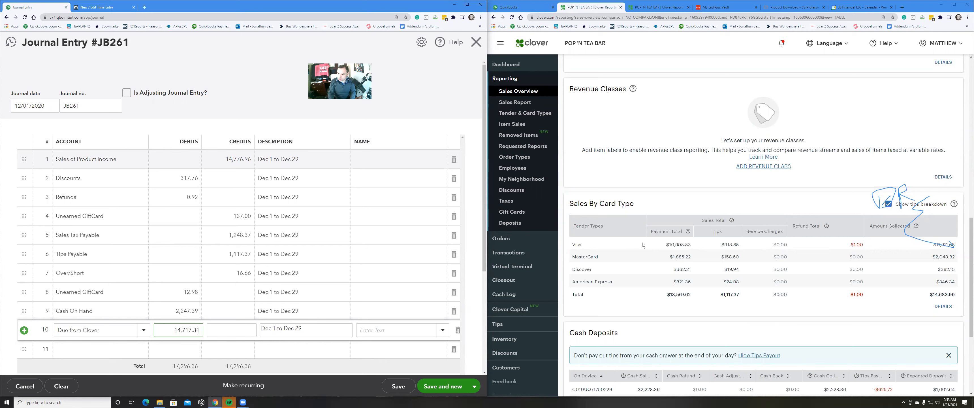
key(BackSpace)
key(BackSpace)
key(BackSpace)
key(BackSpace)
key(BackSpace)
key(BackSpace)
text(683.99)
key(Tab)
key(Tab)
key(Tab)
key(Tab)
key(Tab)
- Balance the entry on line 11 with the Over/Short account and a debit of 33.32
text(s)
key(BackSpace)
text(over)
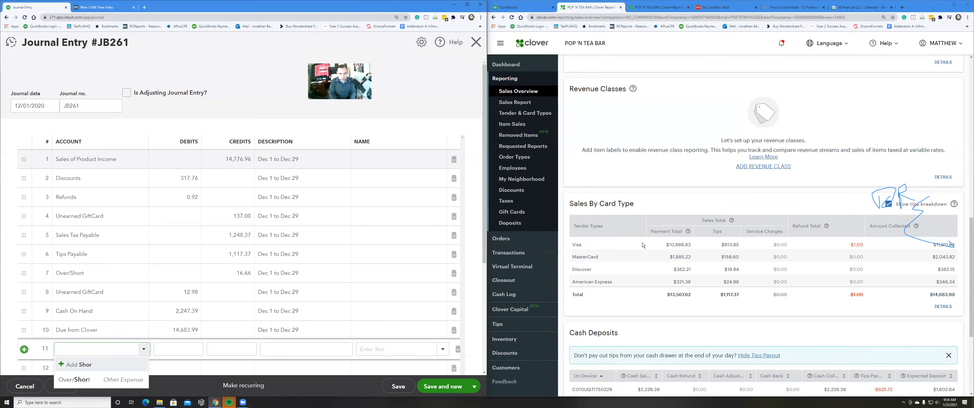
key(Tab)
text(33.32)
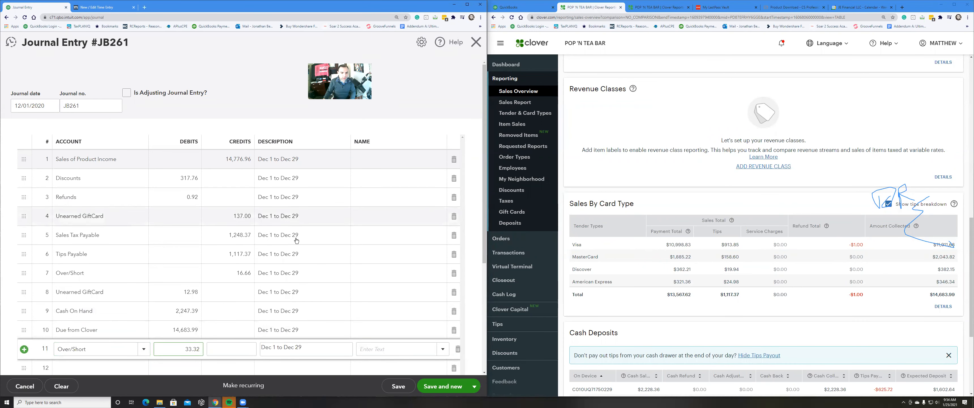
- Assign Clover as the name on both Over/Short lines, 11 and 7
scroll(297, 240, down, 2)
scroll(297, 241, down, 1)
click(400, 299)
text(clov)
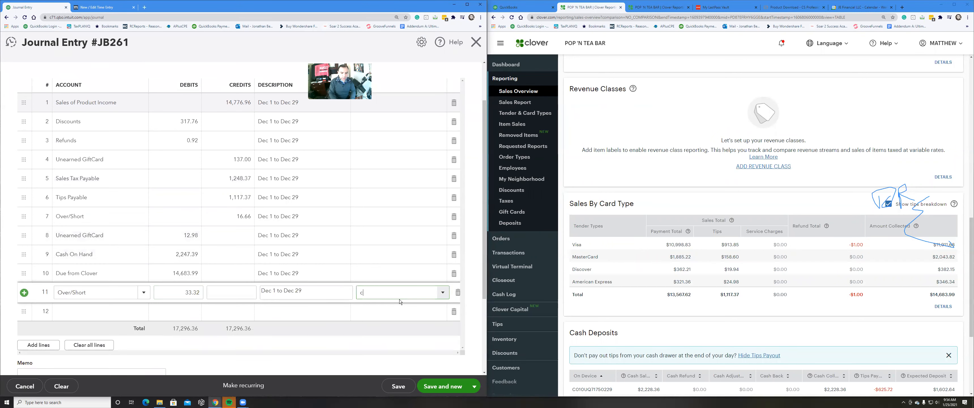
key(Tab)
scroll(392, 256, up, 2)
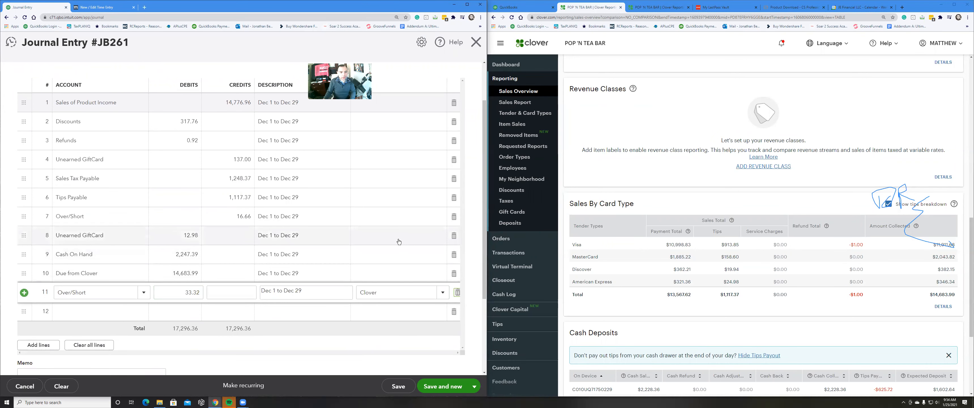
scroll(399, 242, up, 1)
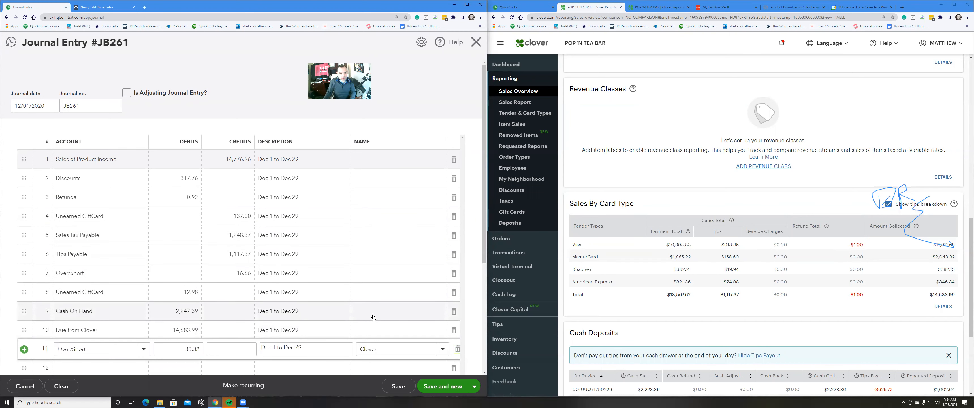
click(384, 273)
text(Clover)
key(Tab)
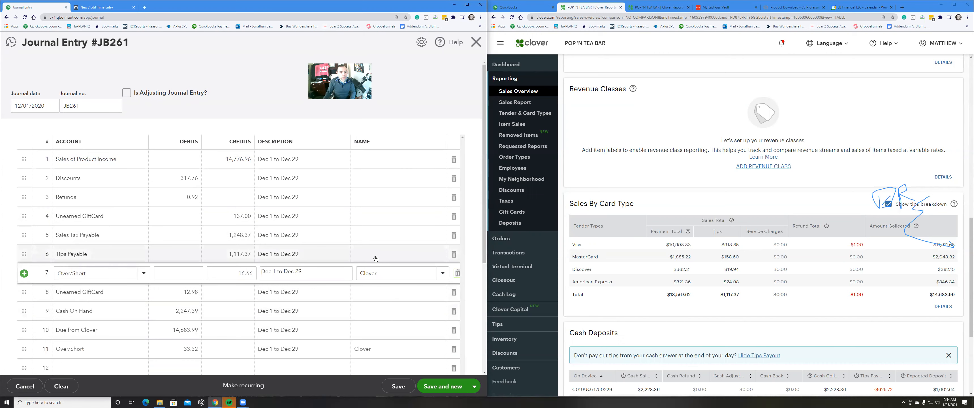
- Save the balanced December 1 to 29 journal entry and start a new blank one
click(376, 256)
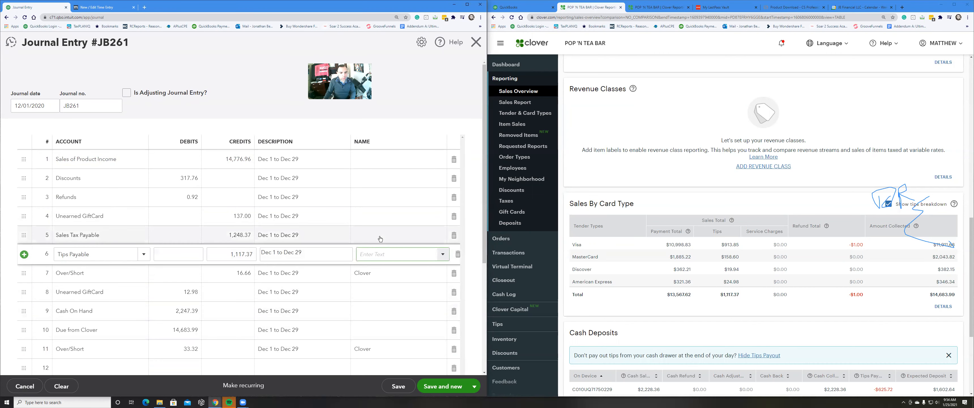
scroll(349, 169, down, 3)
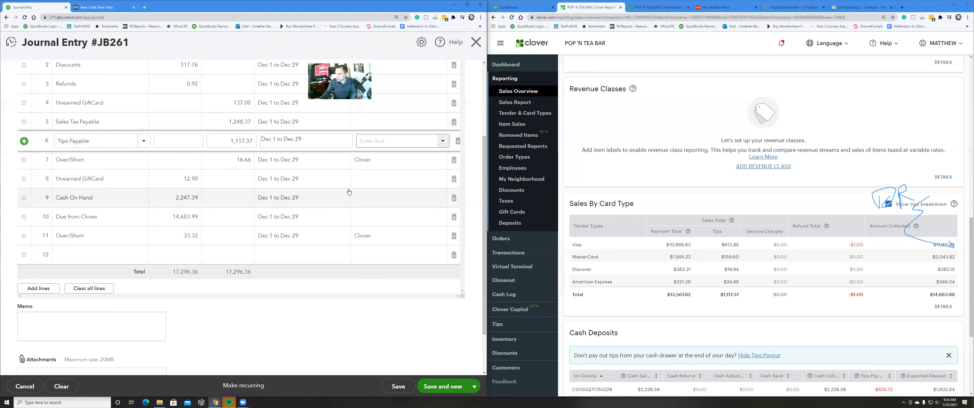
click(183, 232)
click(231, 159)
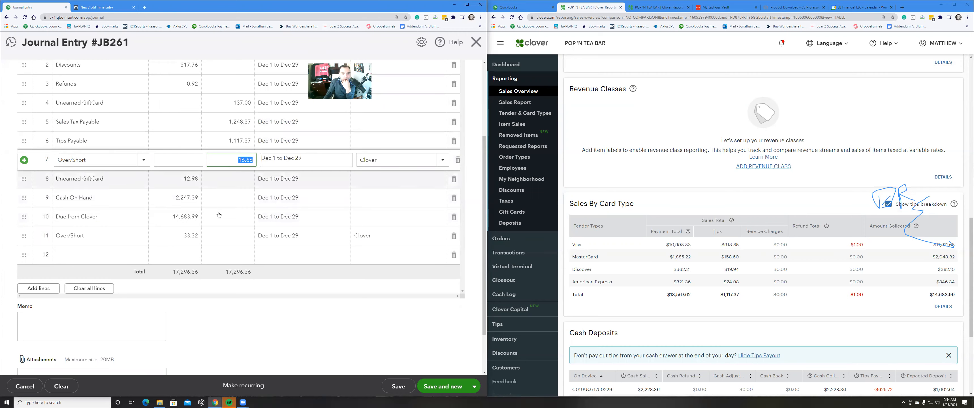
click(443, 387)
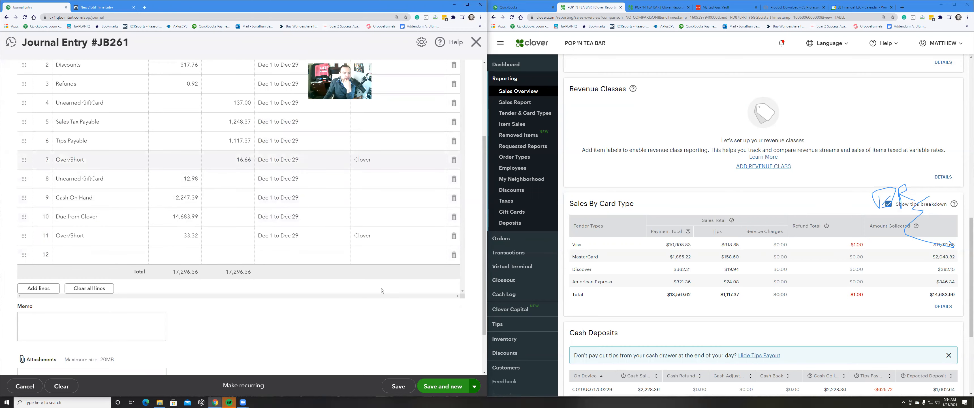
- Set the Clover Sales Overview report to a custom date range of Dec 31, 2020 only
scroll(689, 234, up, 3)
scroll(689, 235, up, 10)
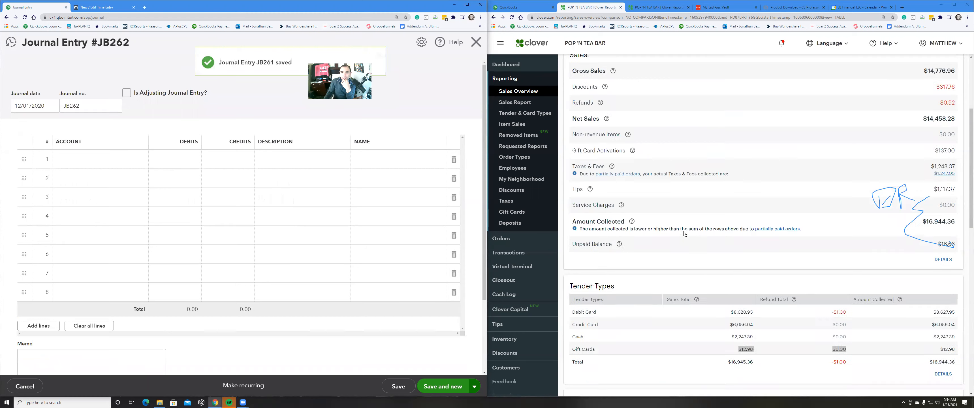
click(604, 149)
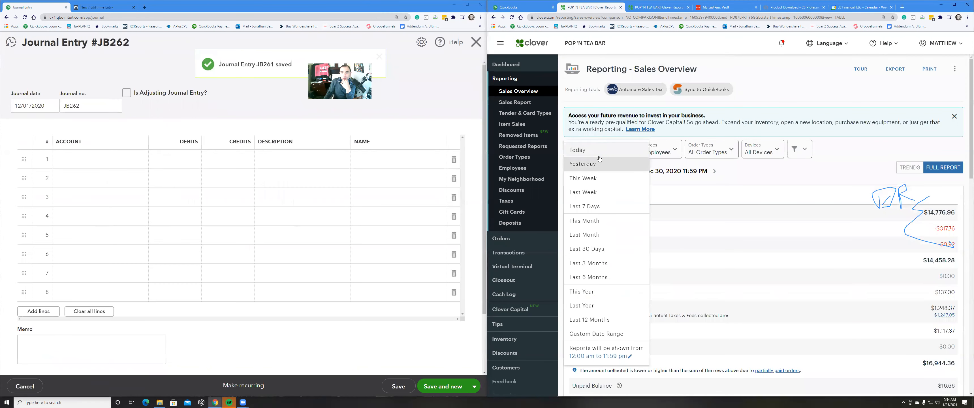
click(599, 339)
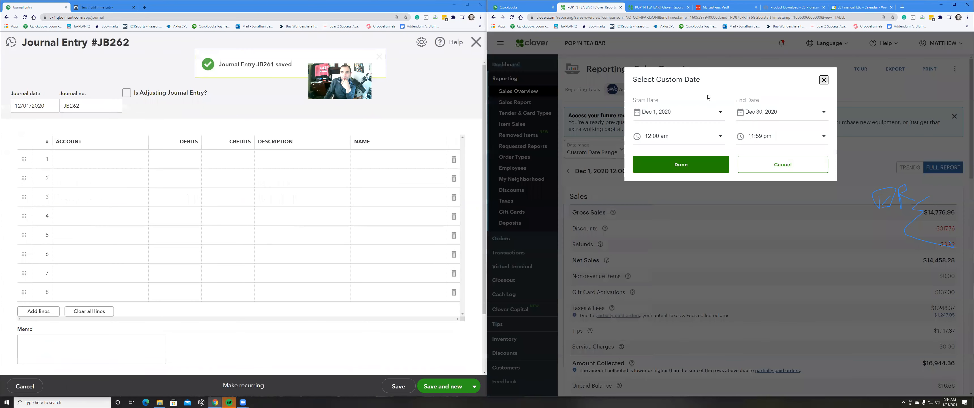
click(666, 112)
click(699, 221)
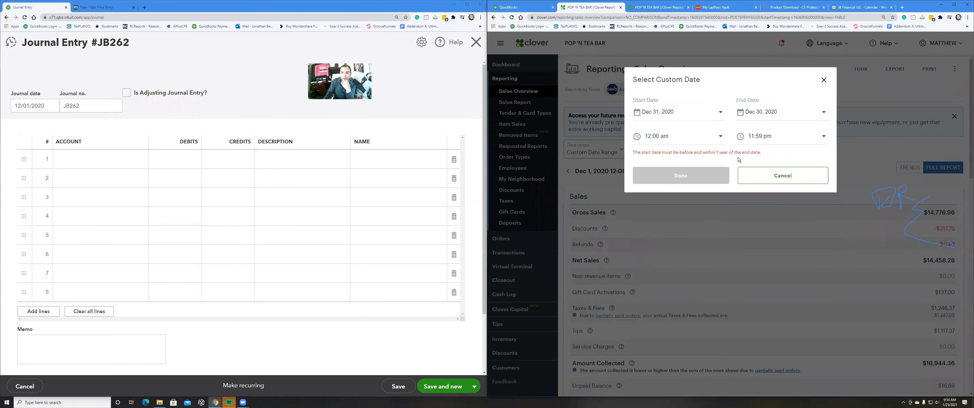
click(774, 113)
click(800, 220)
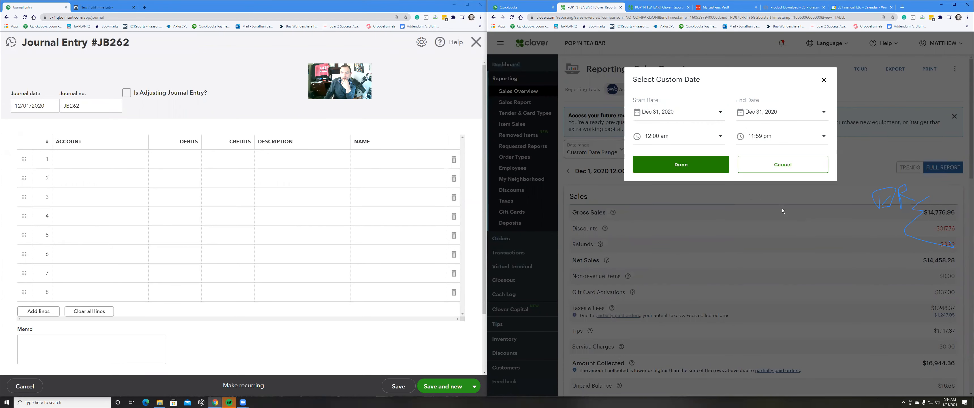
click(680, 166)
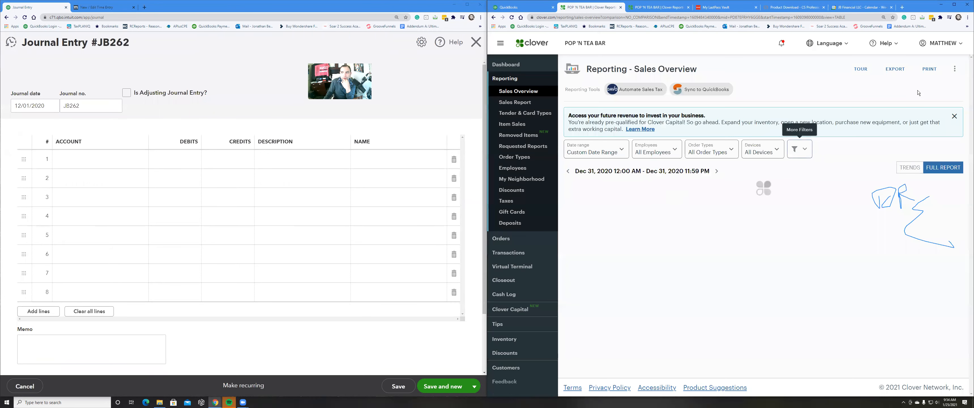
- Save the Dec 31 Sales Overview report as a PDF named 12312020 in the Clover Sales PDF folder
click(939, 70)
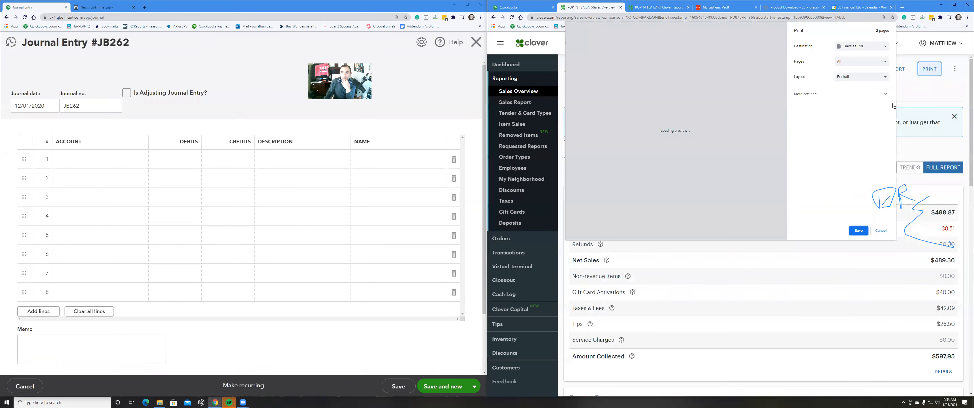
click(858, 231)
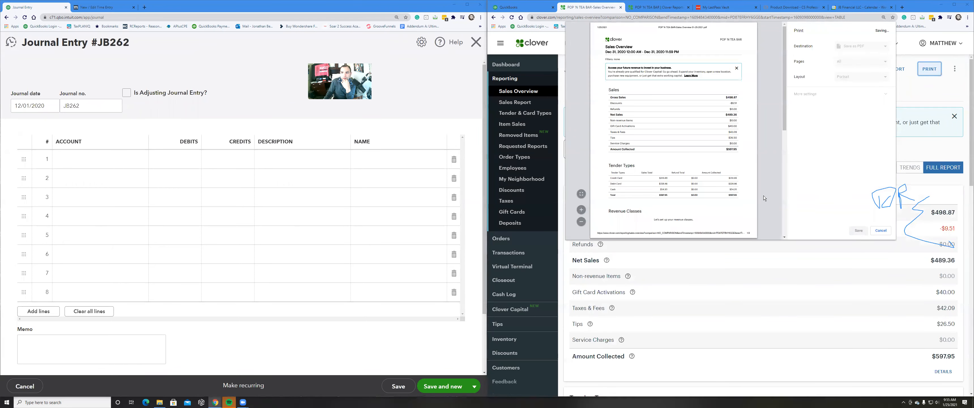
text(12312020)
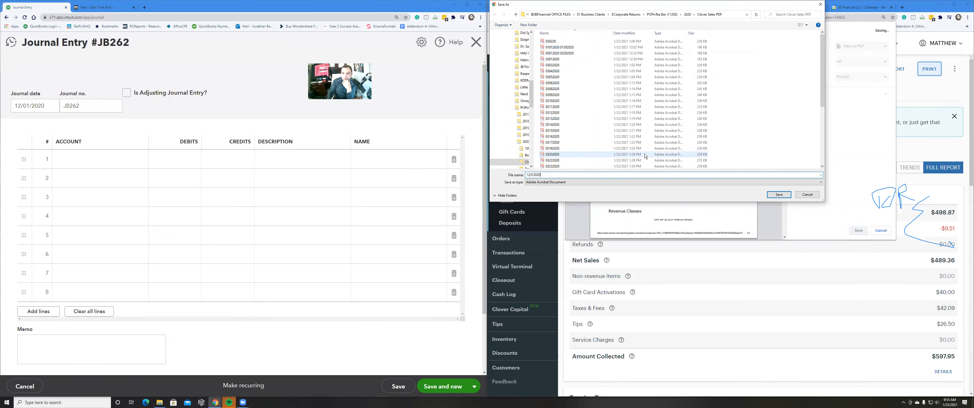
key(Return)
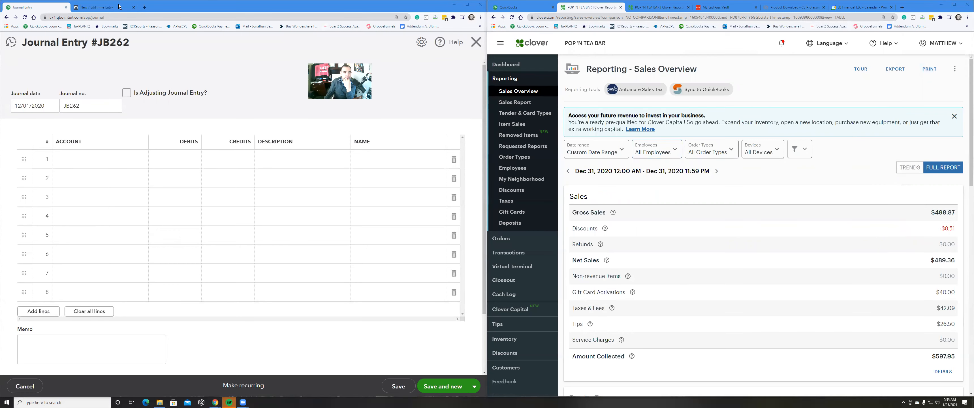
- Set the date of the new journal entry to 12/31/2020
click(45, 107)
click(52, 106)
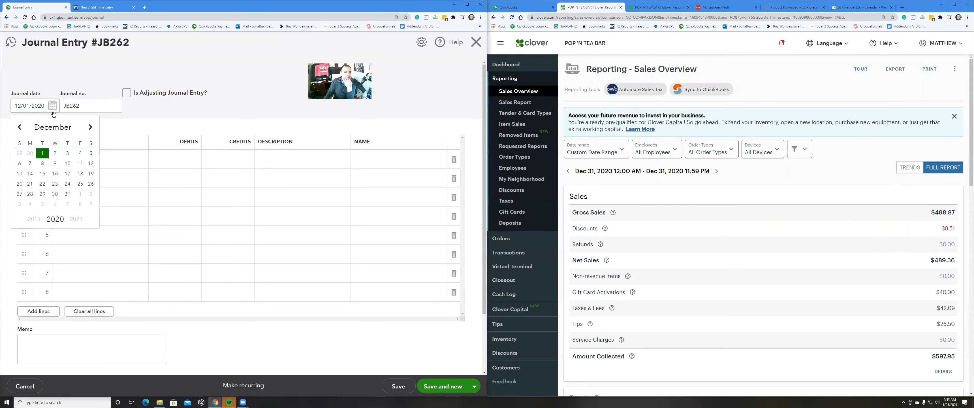
click(68, 194)
- Choose Sales of Product Income as the account on line 1
click(106, 155)
text(sa)
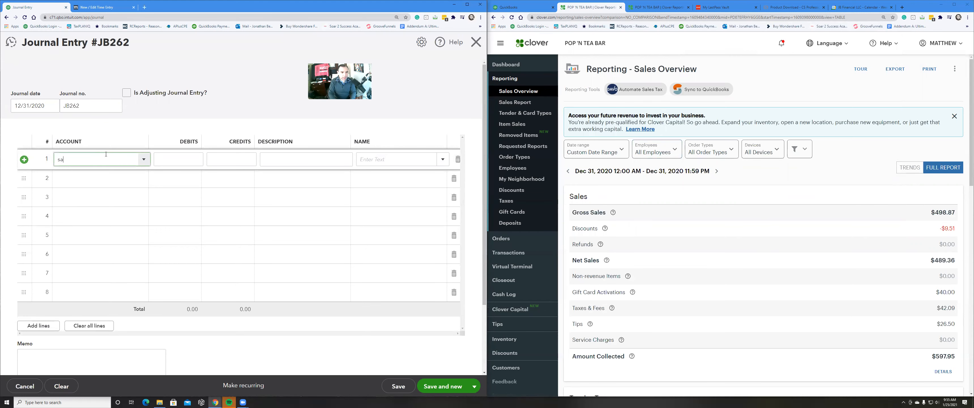
text(le)
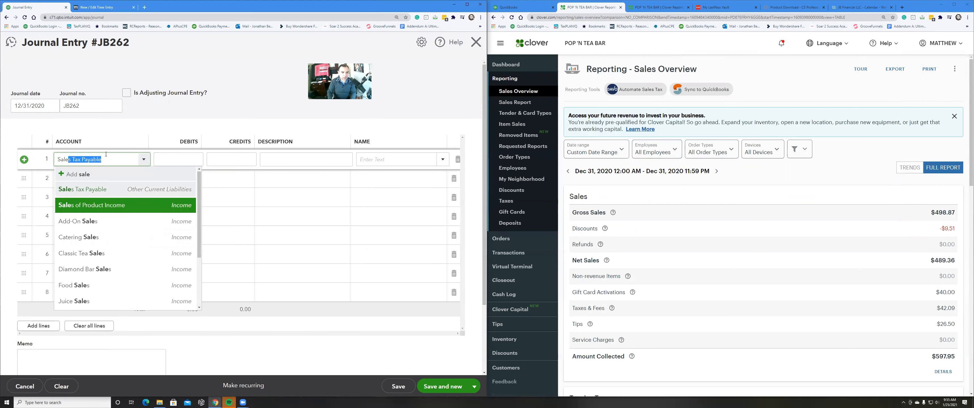
key(Tab)
key(shift+Tab)
text(sale)
key(Down)
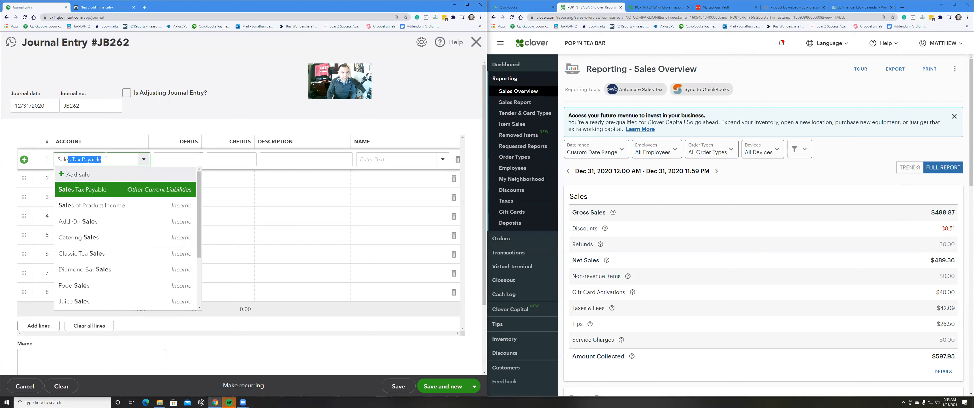
key(Tab)
key(Tab)
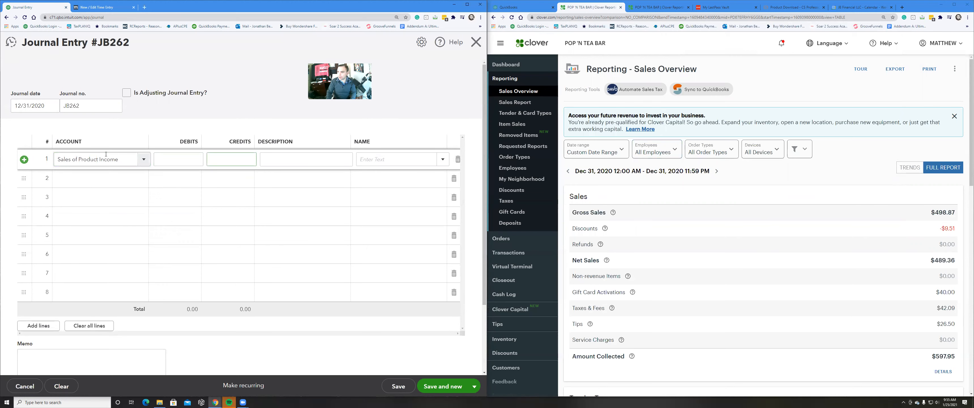
- Give line 1 a credit of 498.87 for gross sales and the description Dec 31
text(498.87)
key(Tab)
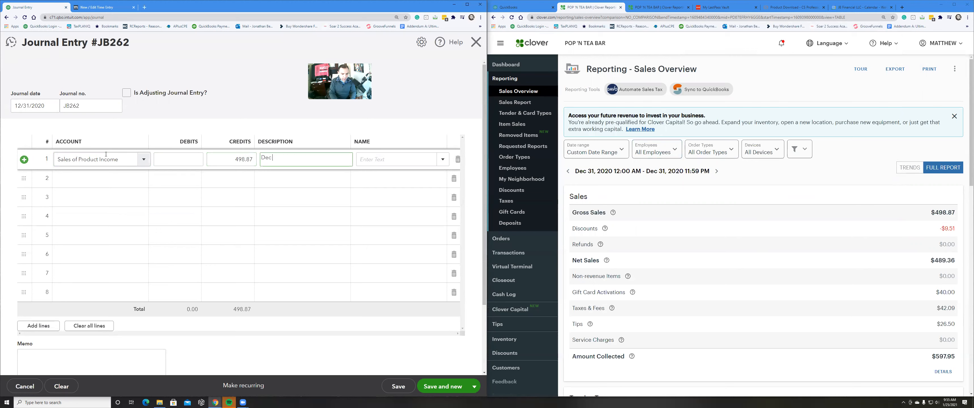
text(0)
key(Tab)
key(Tab)
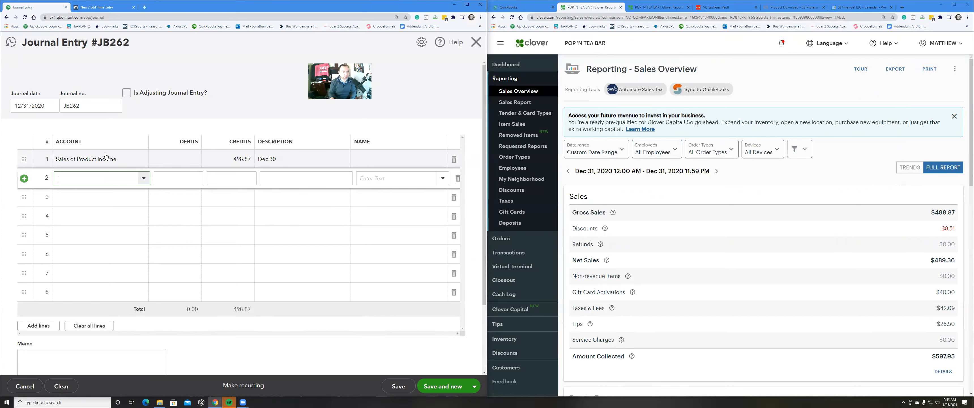
click(106, 157)
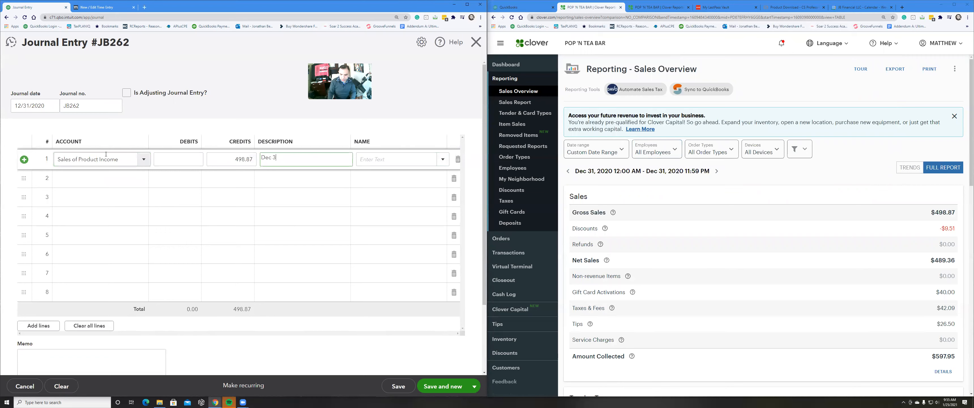
key(Tab)
key(Tab)
- Record the discounts on line 2 with the Discounts account and a debit of 9.51
text(dis)
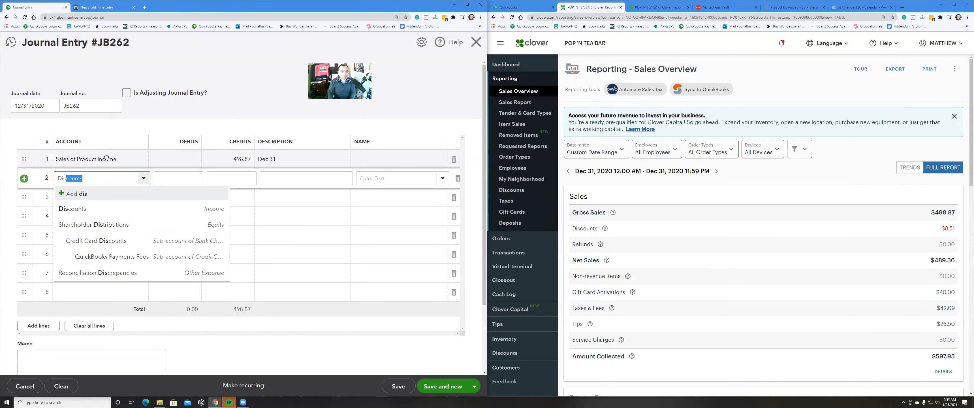
key(Tab)
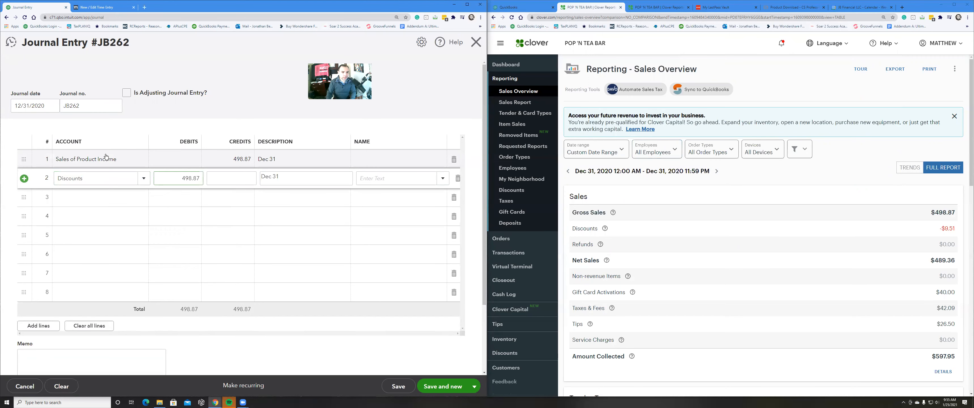
text(9.51)
key(Tab)
key(Tab)
key(Tab)
key(Tab)
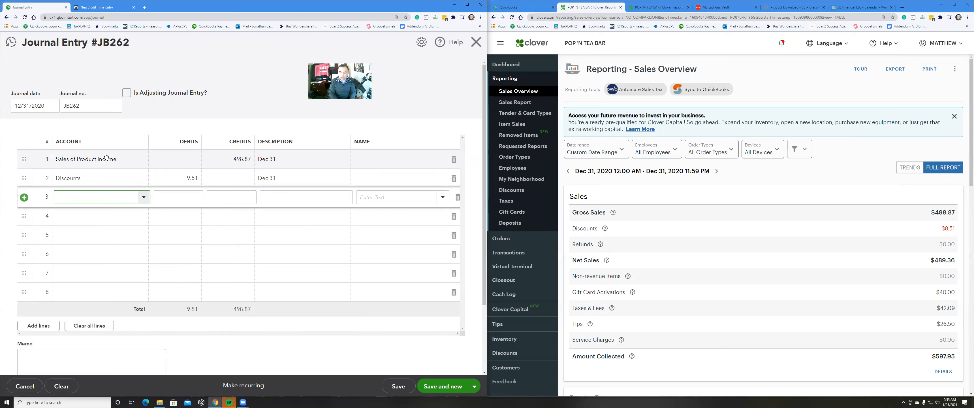
- Record the gift card activations on line 3 with the Unearned GiftCard account and a credit of 40.00
text(un)
key(Down)
key(Down)
key(Down)
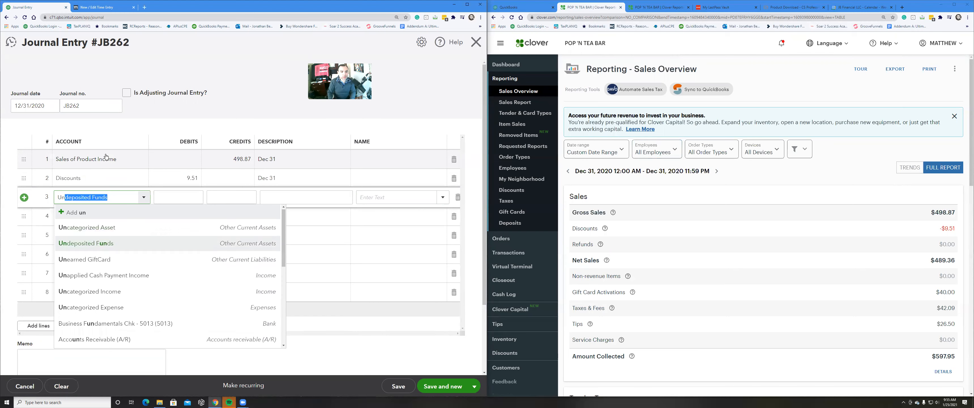
key(Tab)
key(Tab)
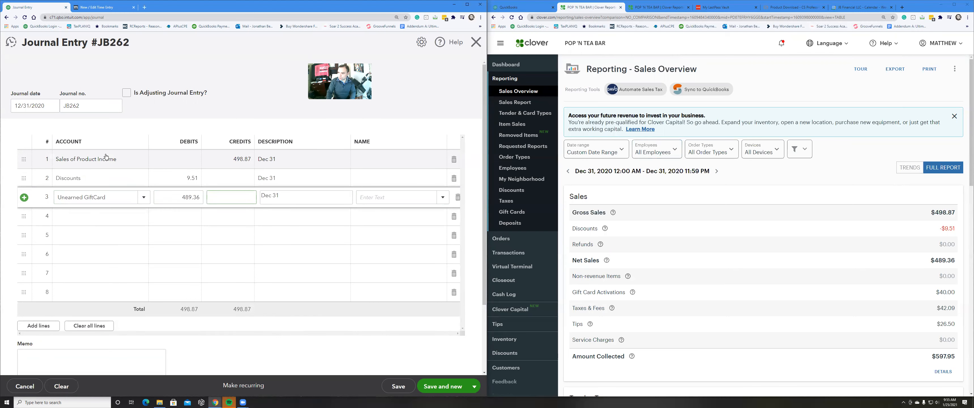
key(Tab)
key(Tab)
key(Tab)
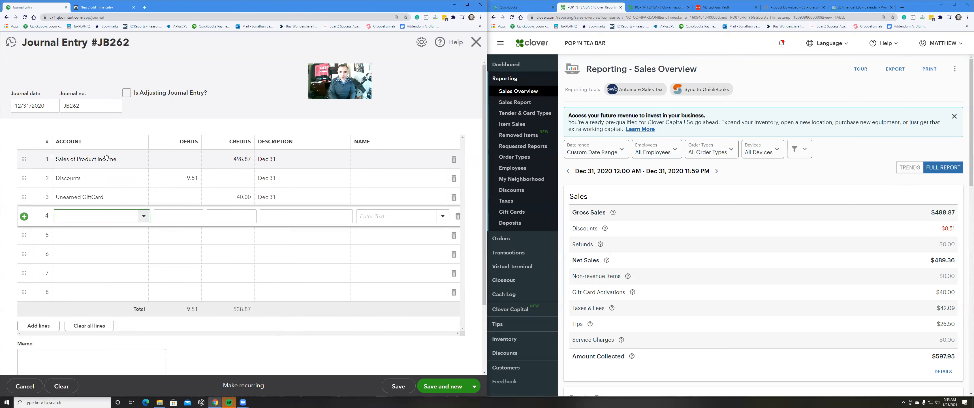
- Record the taxes and fees on line 4 with the Sales Tax Payable account and a credit of 42.09
text(tax)
key(Down)
key(Tab)
key(Tab)
text(42.09)
key(Tab)
key(Tab)
key(Tab)
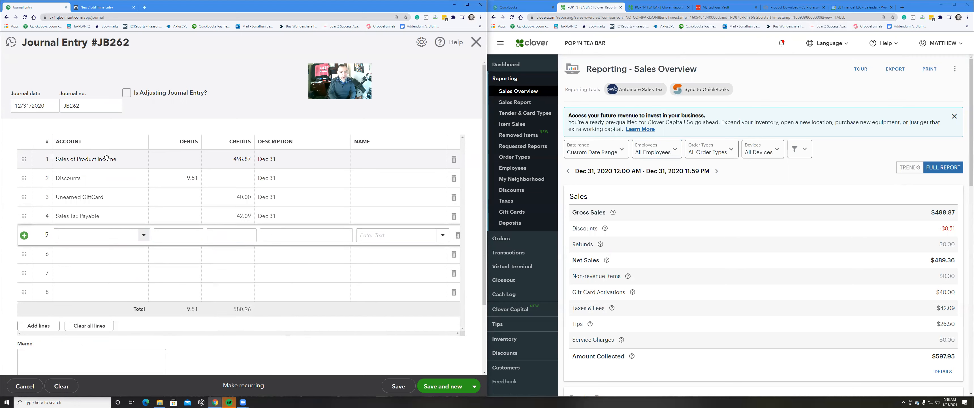
- Record the tips on line 5 with the Tips Payable account and a credit of 26.50
text(tip)
key(Down)
key(Tab)
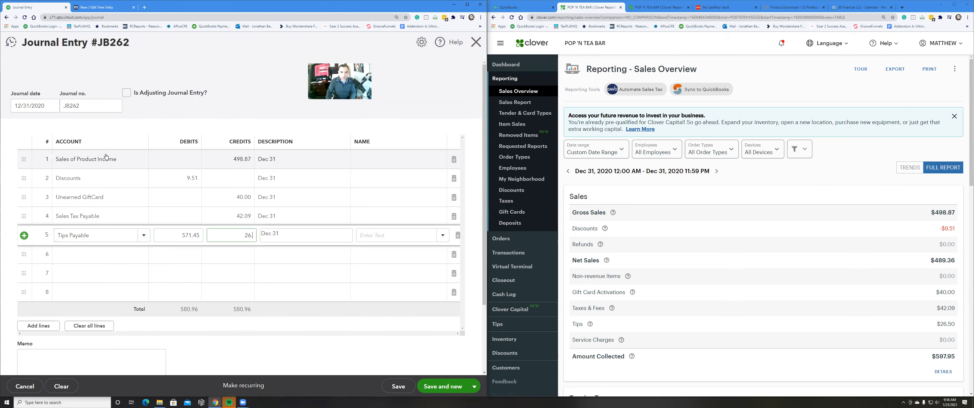
key(Tab)
key(Tab)
key(Tab)
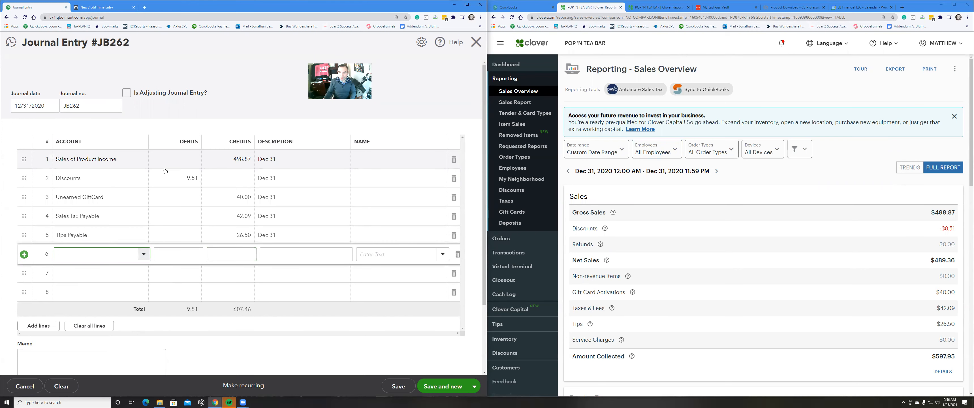
- Record the cash tender amount on line 6 with the Cash On Hand account and a debit of 54.20
scroll(698, 215, down, 6)
text(cash)
key(Tab)
text(5)
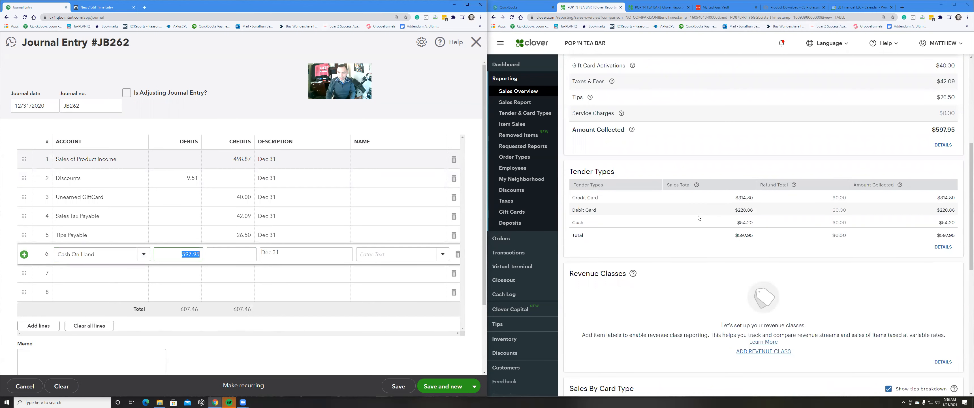
text(4.20)
key(Tab)
key(Tab)
key(Tab)
key(Tab)
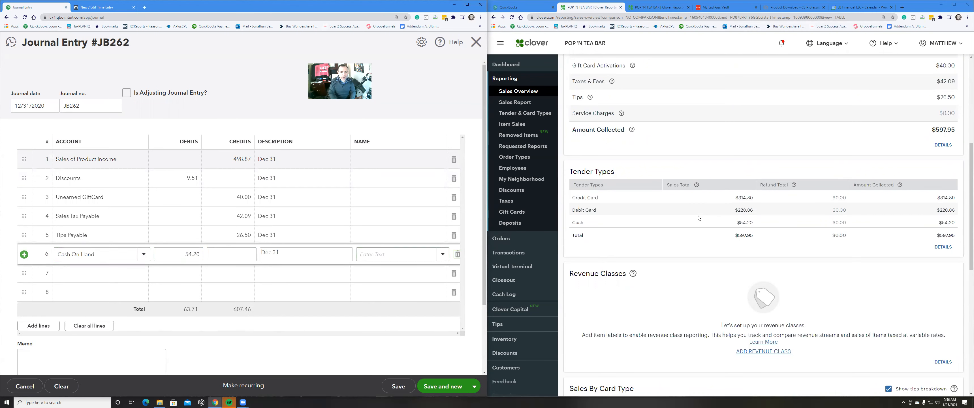
- Record the card total on line 7 with the Due from Clover account and a debit of 543.75, checking it against Sales By Card Type
text(due)
key(Tab)
scroll(859, 243, down, 5)
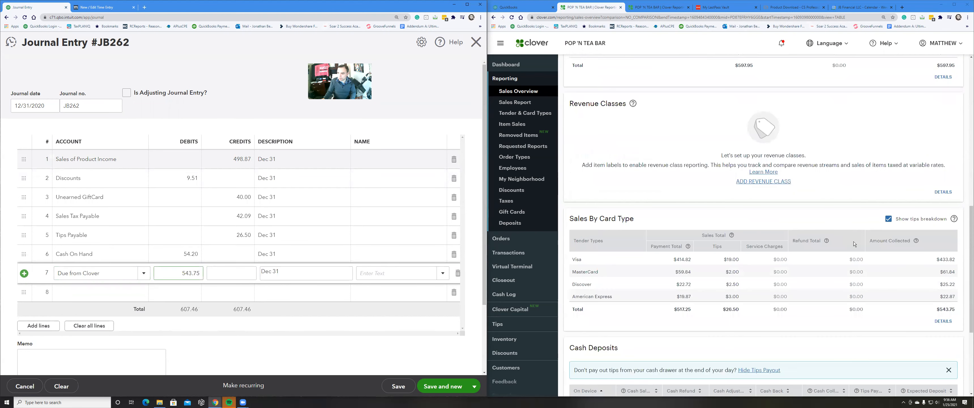
scroll(341, 315, down, 2)
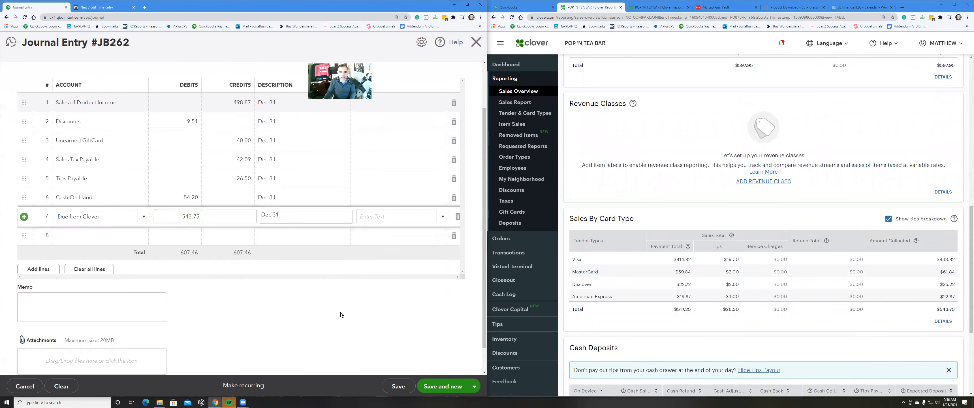
- Save the December 31 journal entry and close the new blank entry form
click(426, 383)
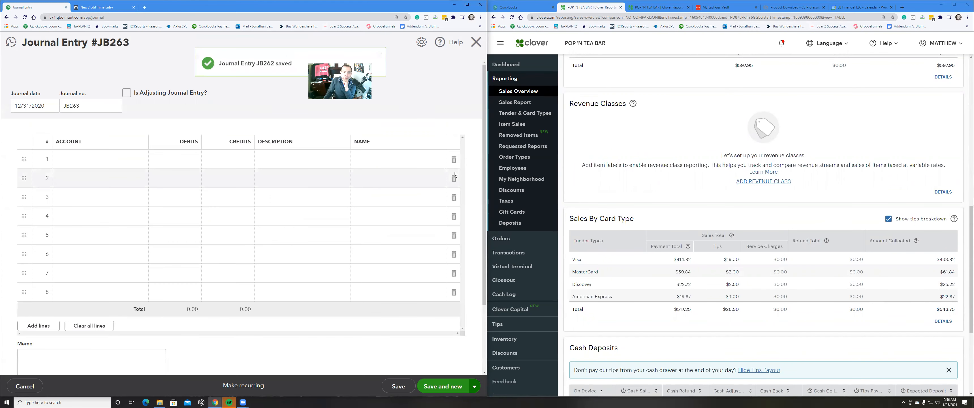
click(476, 43)
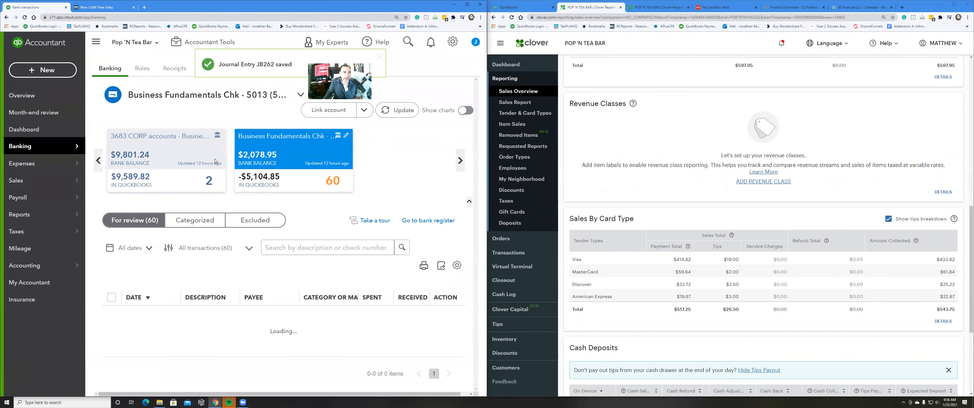
- Open the Balance Sheet report and drill into the Due from Clover account's transactions
click(153, 204)
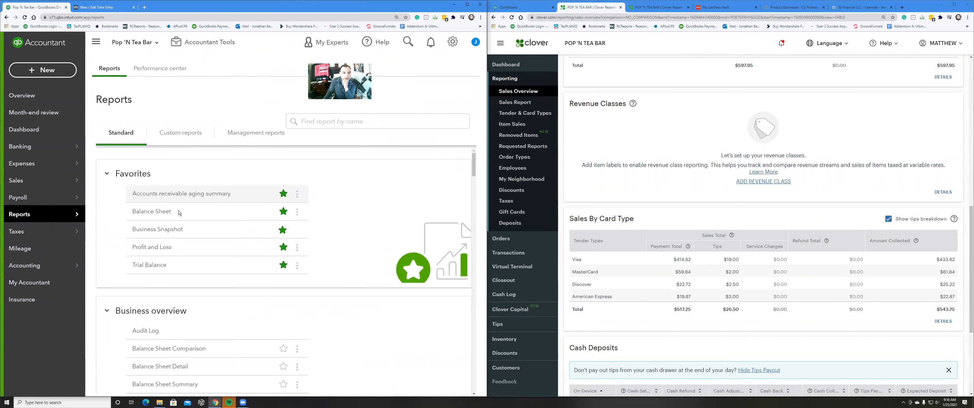
click(143, 213)
scroll(244, 204, down, 3)
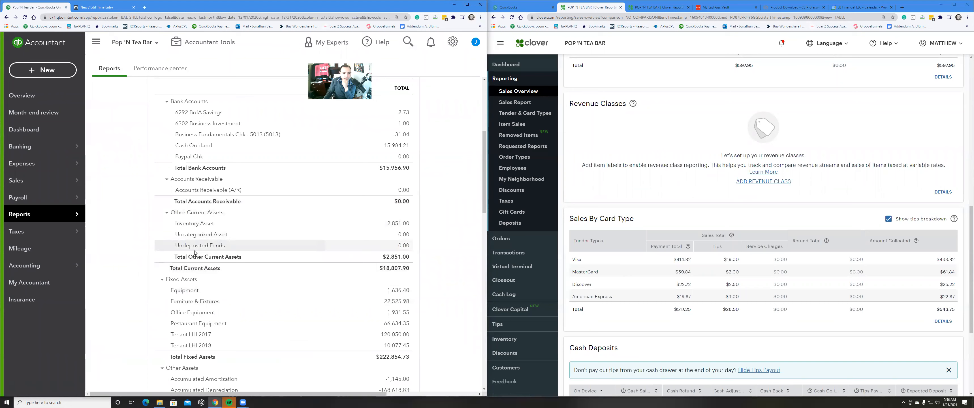
scroll(195, 253, down, 3)
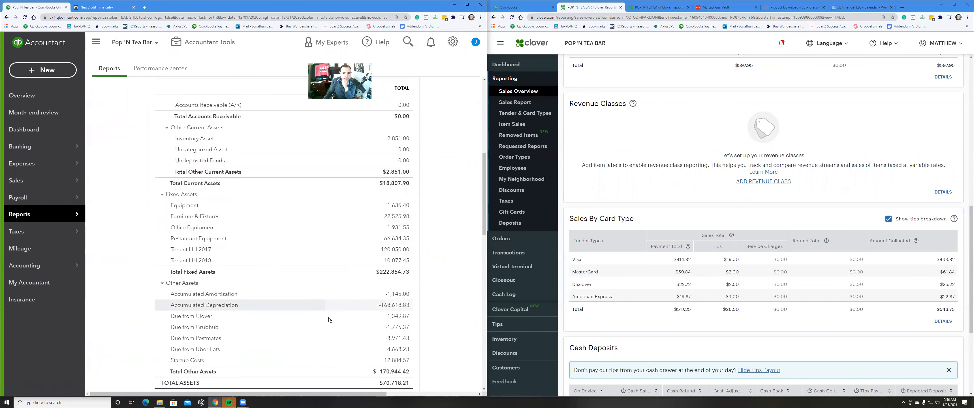
click(398, 315)
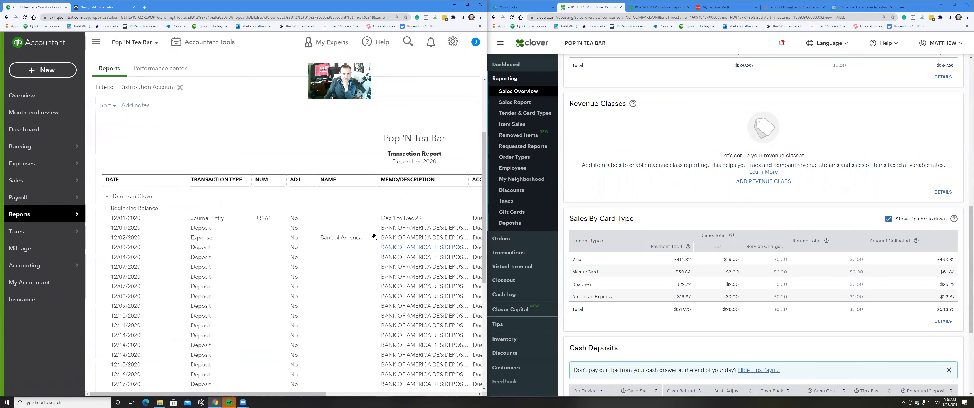
- Run the Due from Clover transaction report for 11/01/2020 to 11/30/2020
click(226, 133)
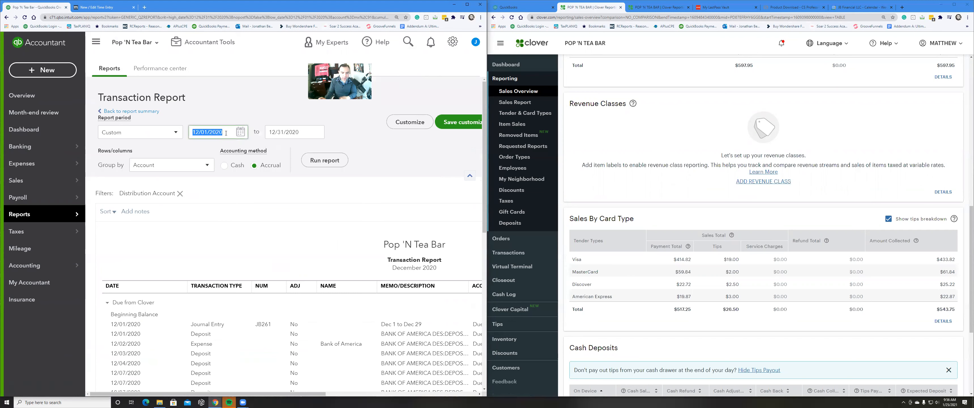
text(1101)
key(Tab)
text(1130)
key(Tab)
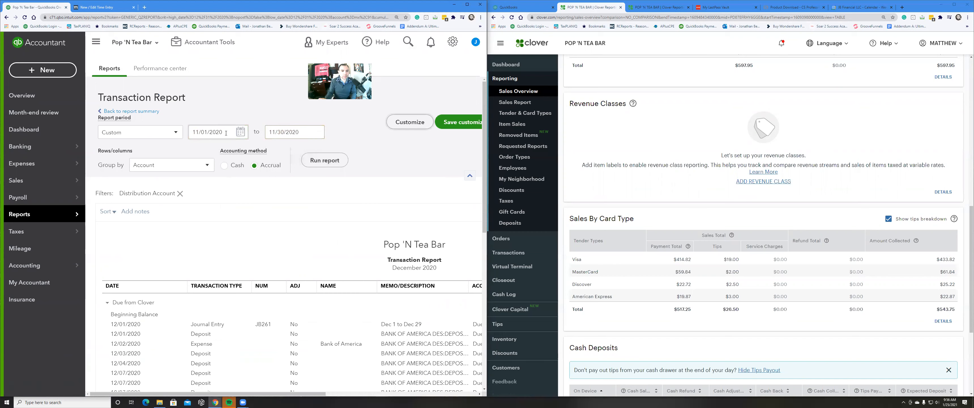
click(319, 158)
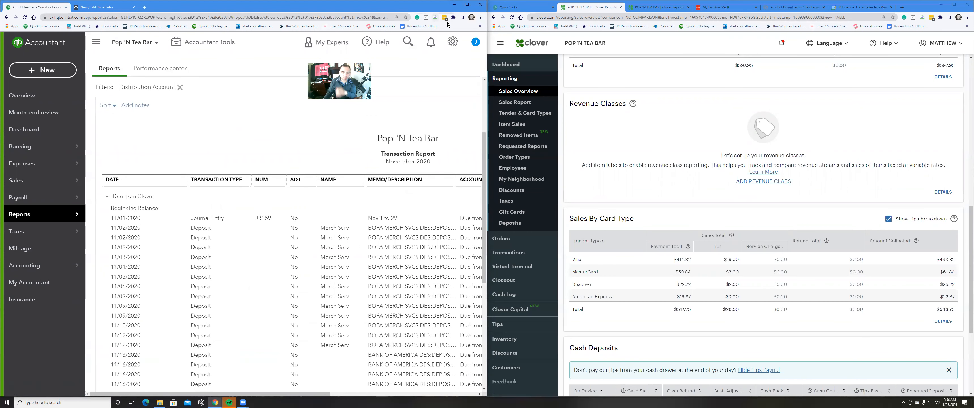
- Check the running balance at the end of November in the Due from Clover transaction report
key(ctrl+minus)
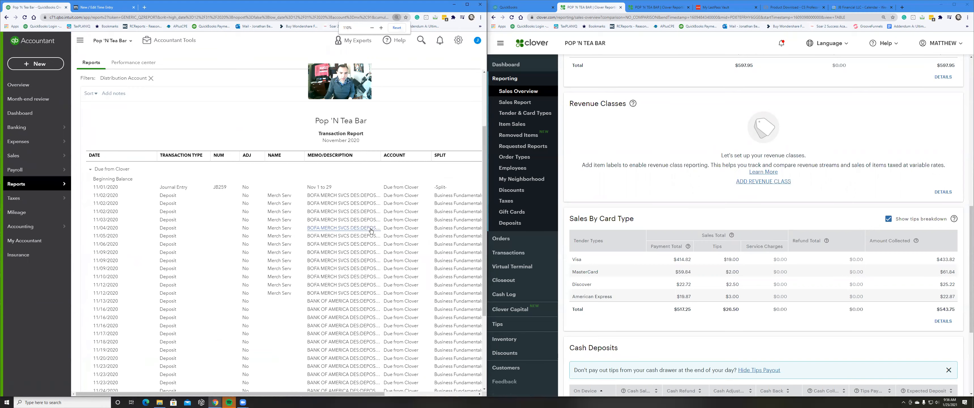
key(ctrl+minus)
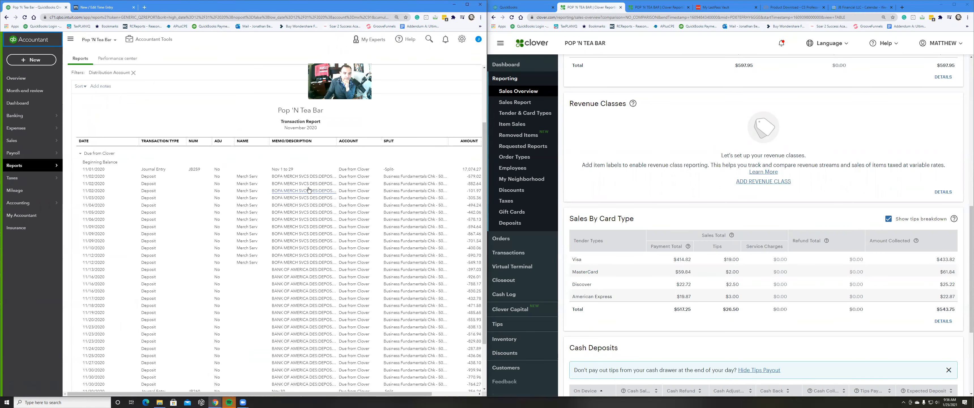
scroll(309, 187, down, 3)
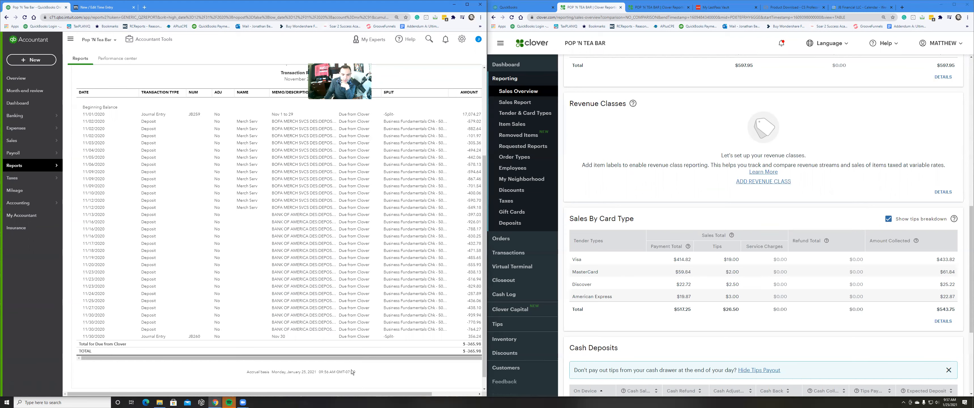
drag(356, 394, 415, 396)
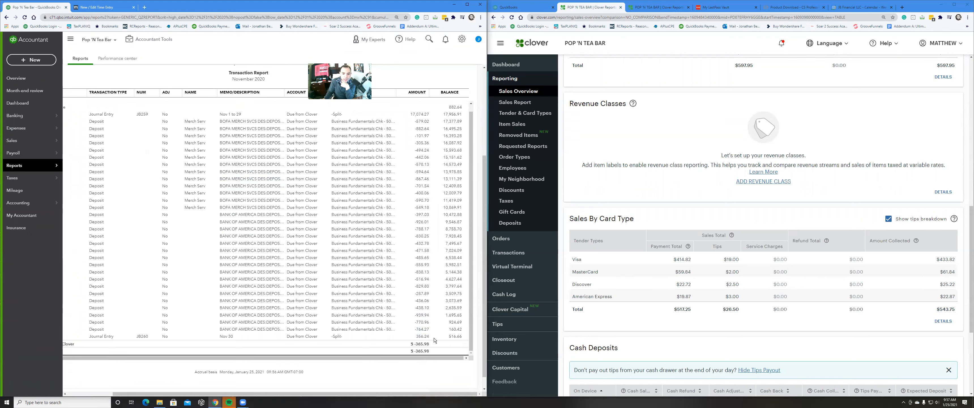
drag(433, 338, 417, 340)
drag(466, 339, 447, 339)
- In Clover, open the Deposits report and choose a custom date range starting Nov 1, 2020
click(651, 7)
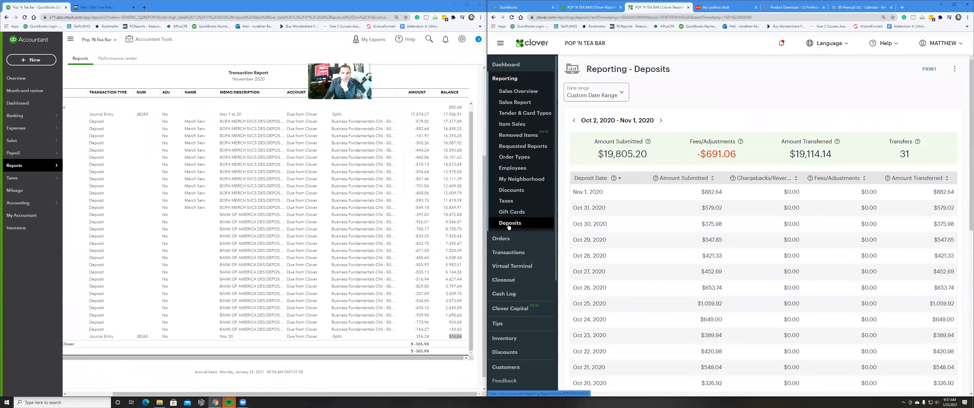
click(509, 226)
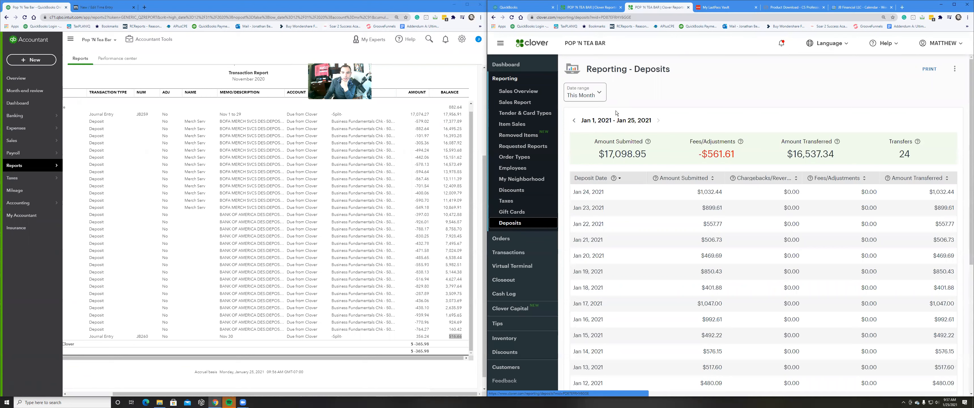
click(585, 93)
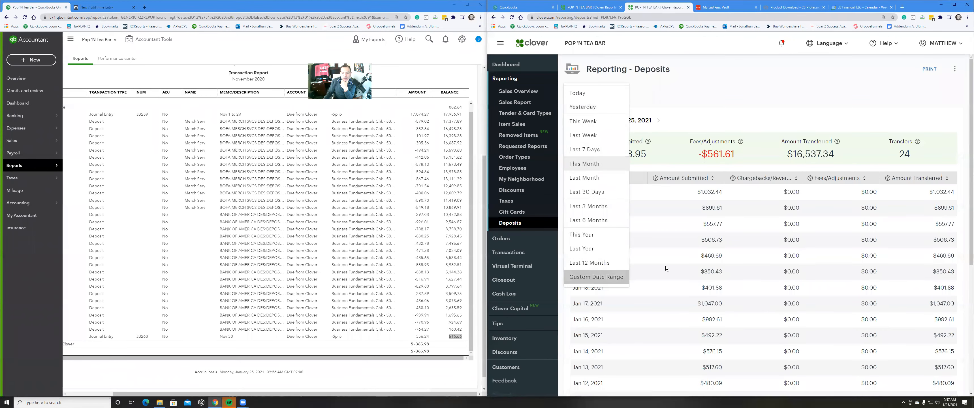
click(597, 276)
click(679, 117)
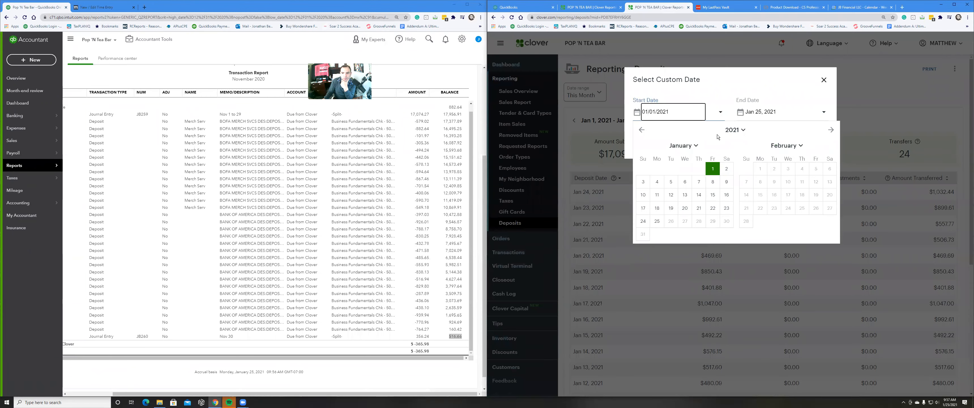
click(643, 130)
click(643, 130)
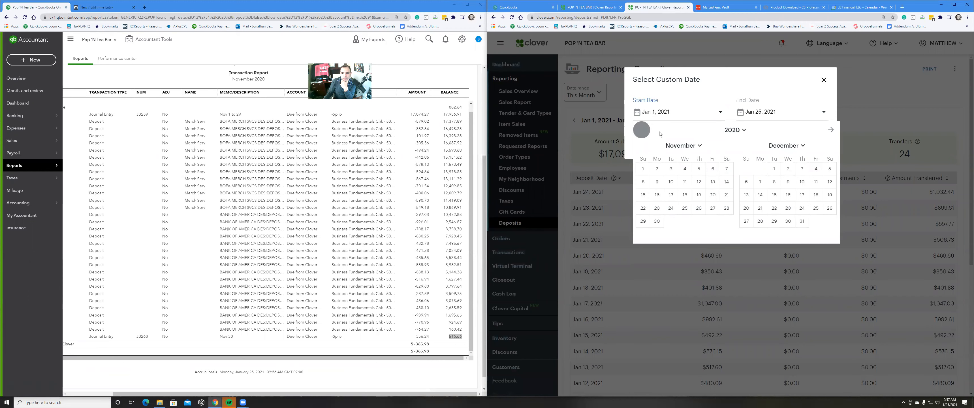
click(643, 168)
- Set the Deposits report's end date to Nov 30, 2020 and apply the range
click(763, 113)
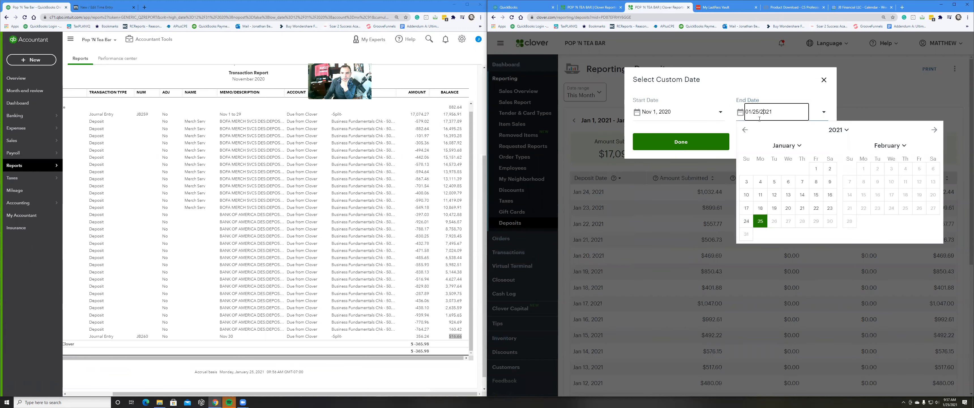
click(746, 131)
click(746, 130)
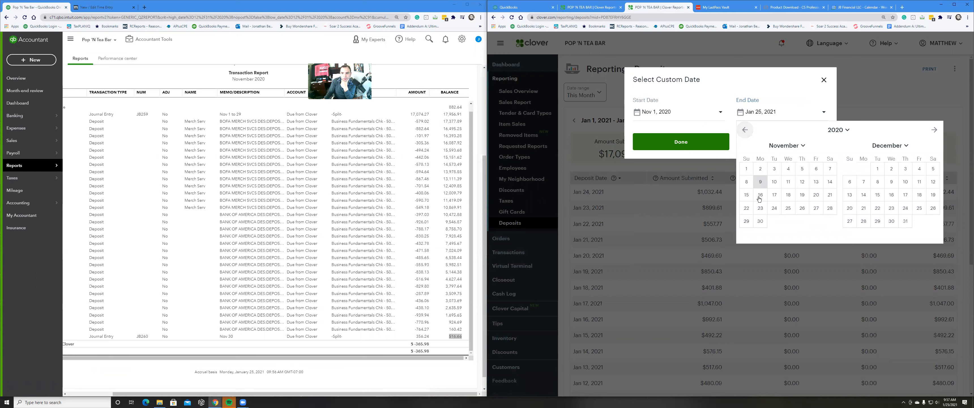
click(760, 221)
click(681, 142)
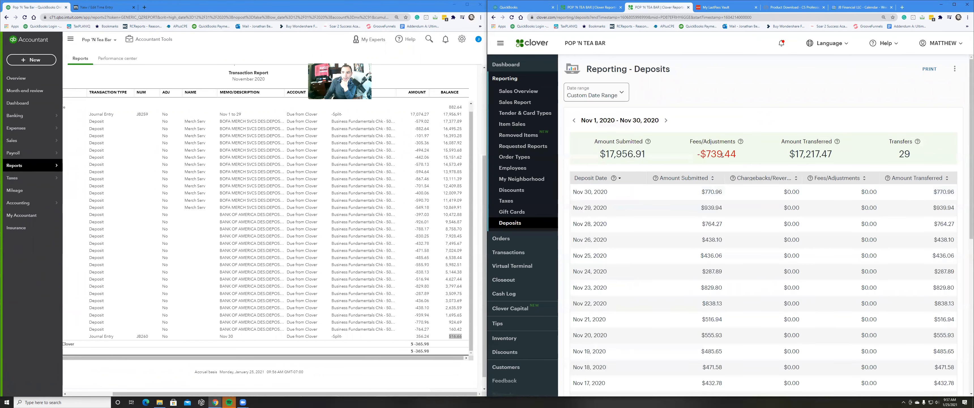
- Find the deposit that carries November's fees and adjustments and open the details of the Nov 2, 2020 deposit
drag(722, 155, 695, 155)
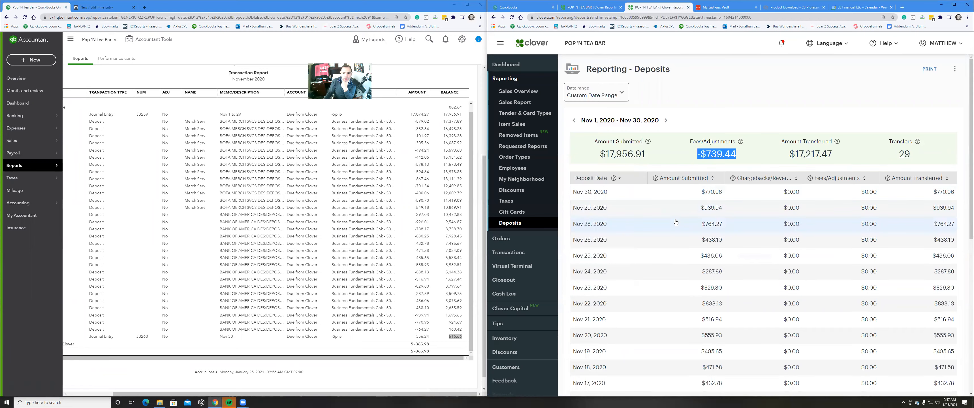
scroll(676, 222, down, 8)
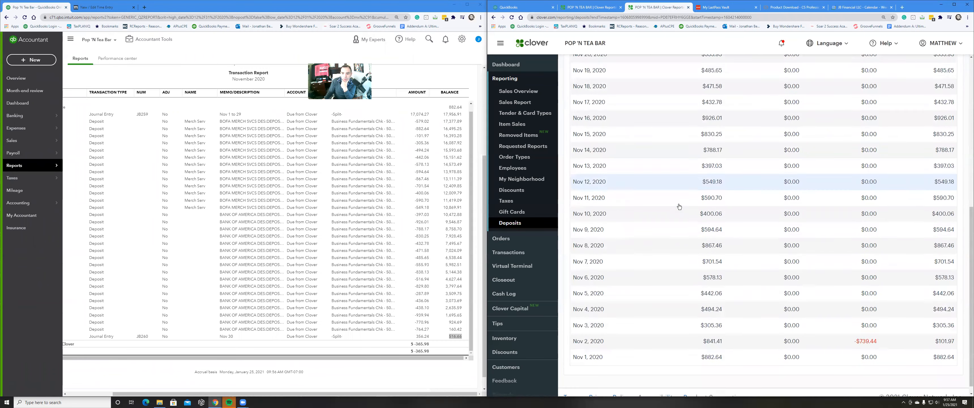
drag(604, 333, 574, 333)
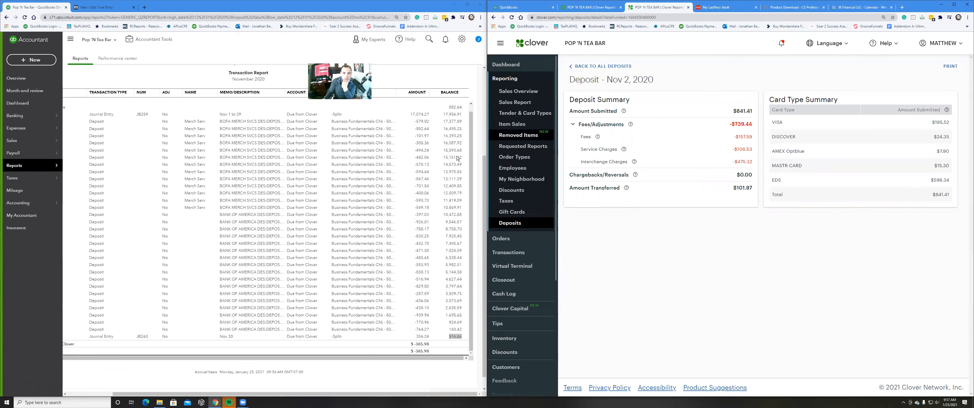
- Compare the Due from Clover beginning balance and early November deposits with the amount transferred in Clover's Nov 2 deposit
scroll(451, 159, up, 1)
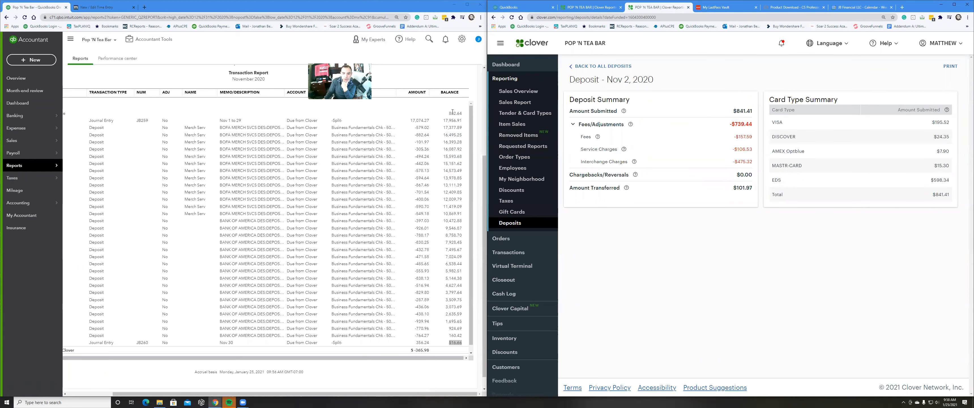
click(462, 116)
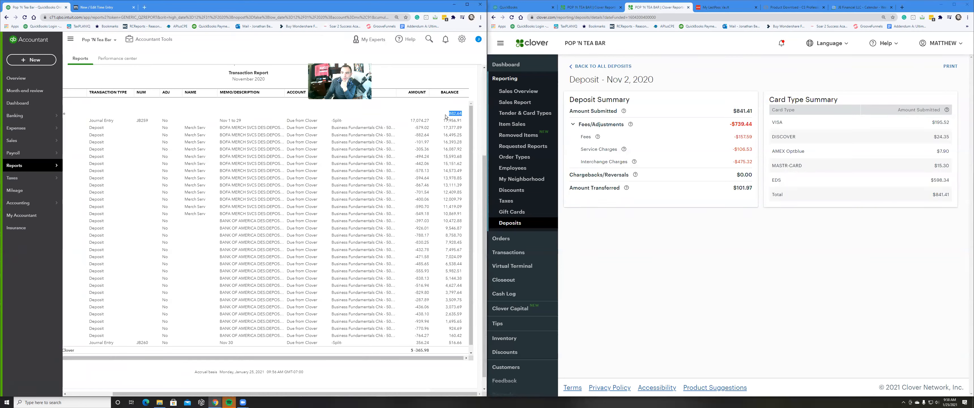
double_click(423, 135)
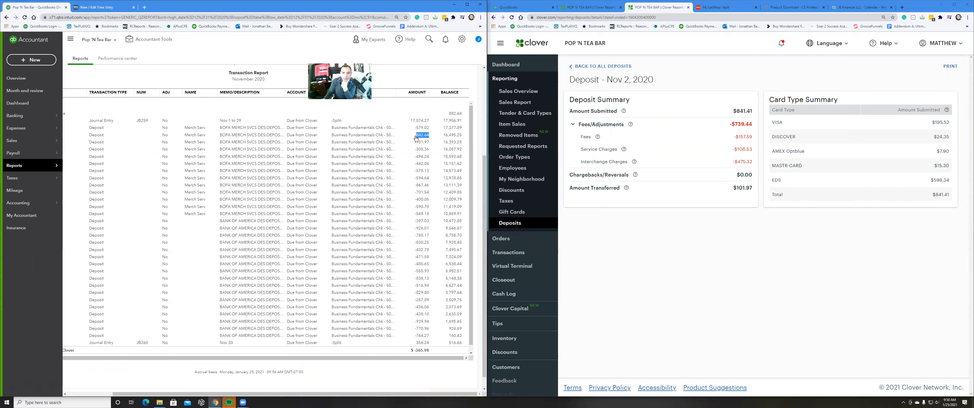
drag(461, 114, 450, 114)
drag(734, 187, 755, 188)
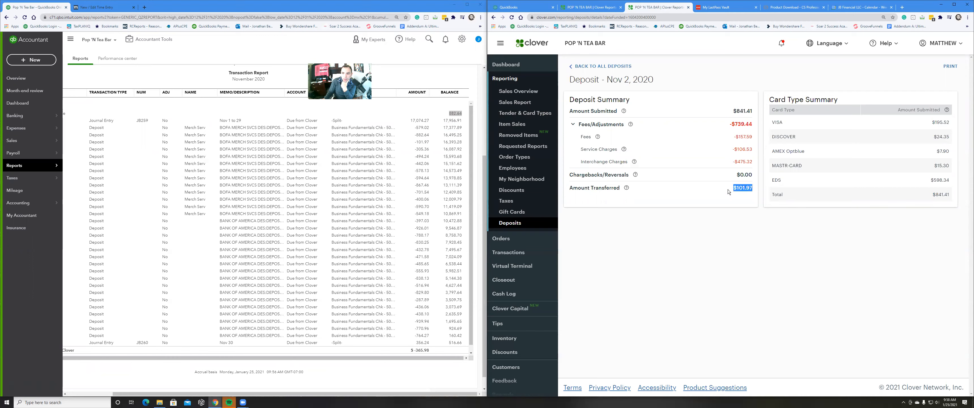
- Open the 11/02/2020 bank deposit of 101.97 and set the Due from Clover line's amount to 841.41
click(423, 143)
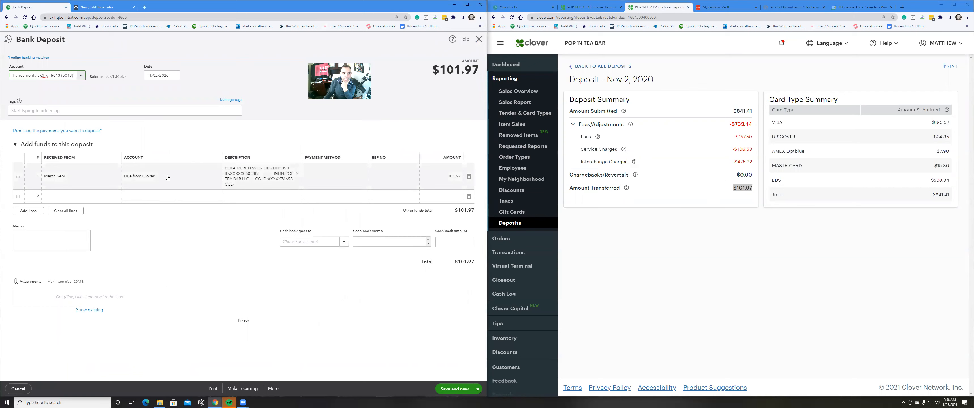
click(442, 177)
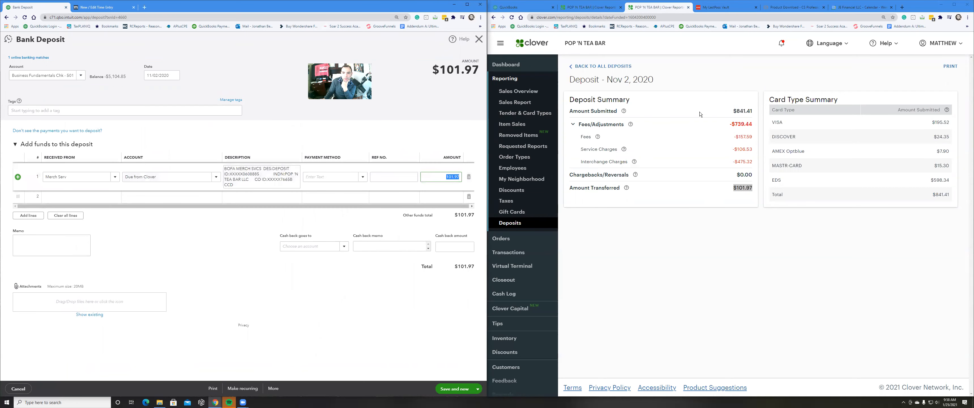
drag(734, 110, 752, 111)
click(437, 178)
key(ctrl+a)
text(8)
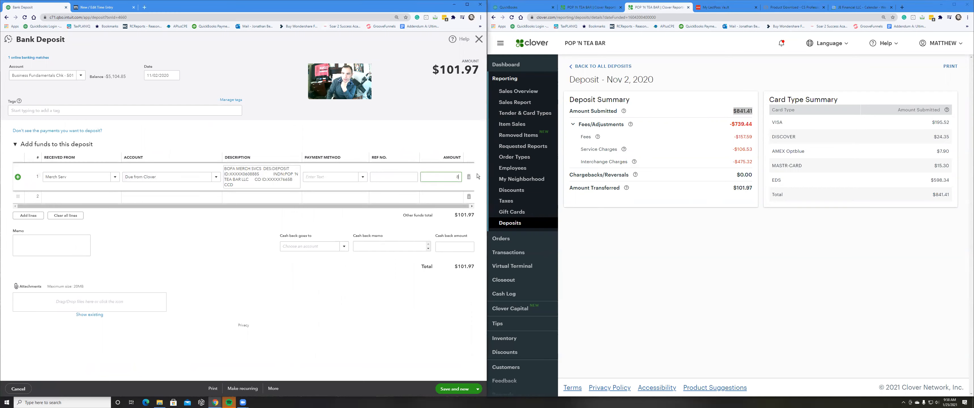
text(41.41)
- Add a second deposit line received from Clover with the Bank Charges & Fees:Credit Card Discounts account
click(142, 196)
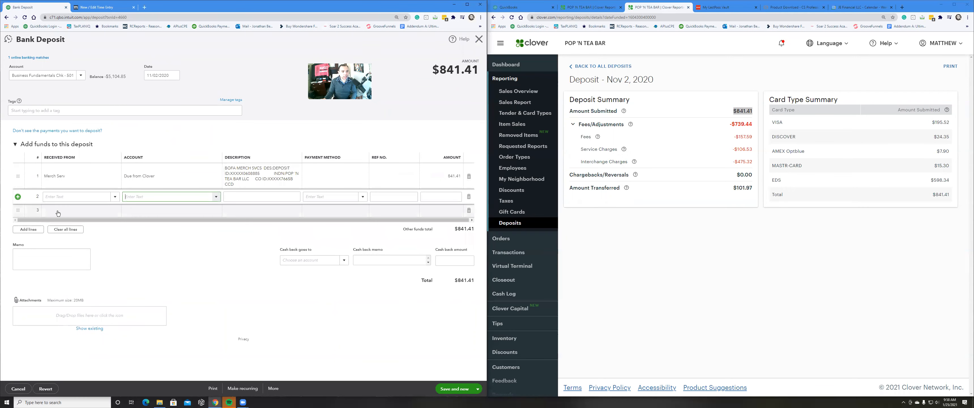
click(77, 196)
text(Clover)
key(Tab)
text(bank)
key(Down)
key(Down)
key(Tab)
- Set the Clover fee line's amount to -739.44
key(Tab)
key(Tab)
key(Tab)
text(-)
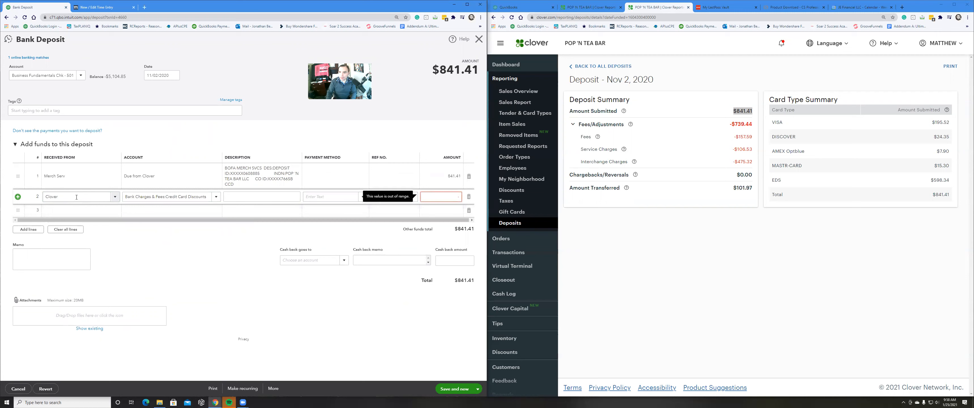
text(739.44)
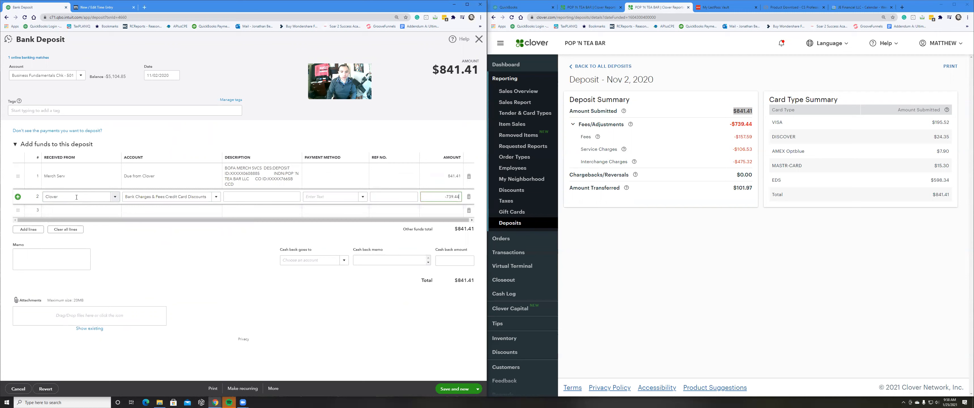
key(Tab)
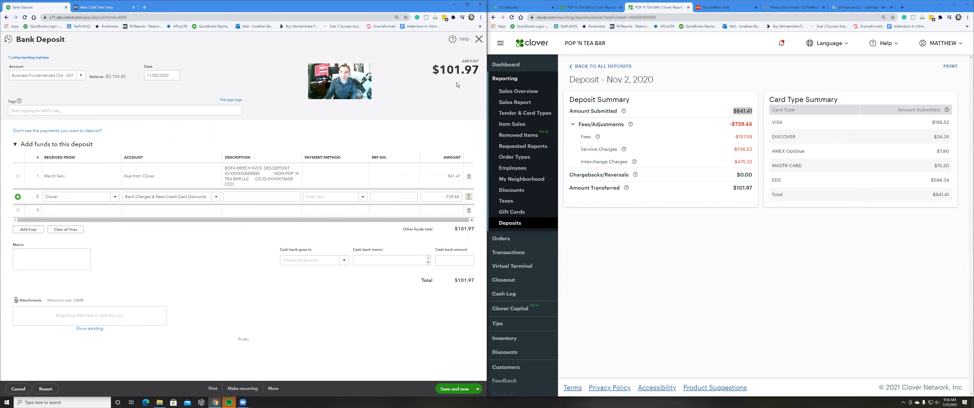
- Save the edited 11/02/2020 bank deposit and accept modifying the reconciled transaction
click(438, 389)
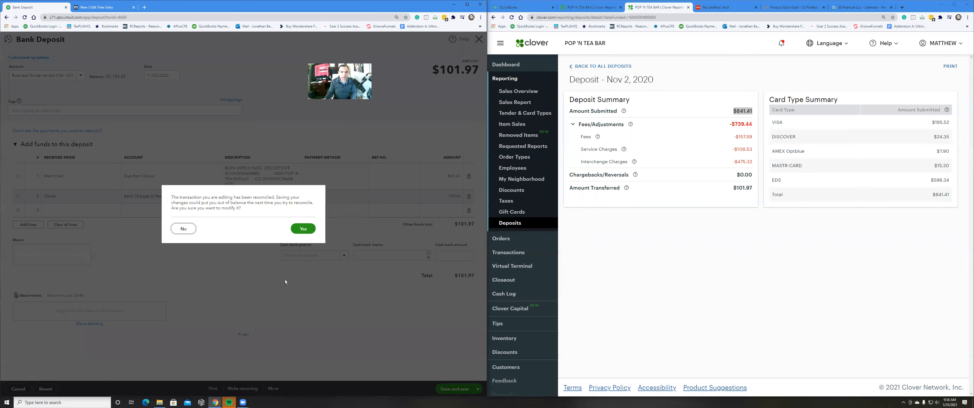
click(302, 228)
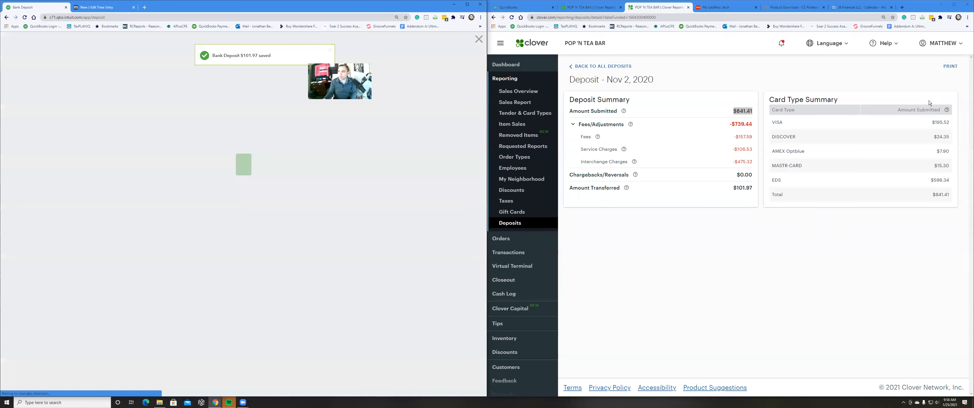
- Save Clover's Nov 2, 2020 deposit page as a PDF named 11022020 Fees in the Clover Sales PDF folder
click(950, 67)
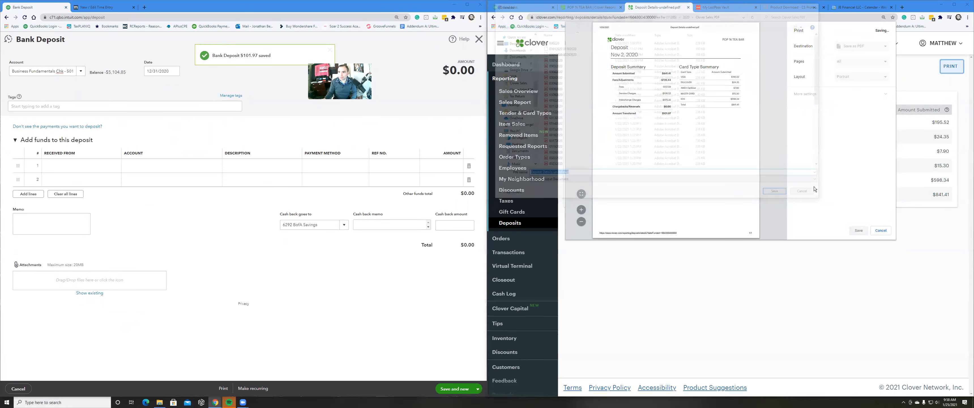
text(11022020 Fees)
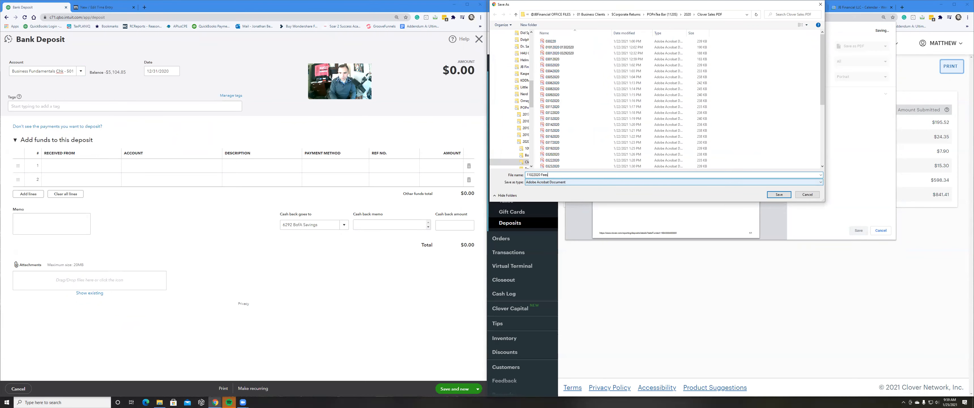
key(Return)
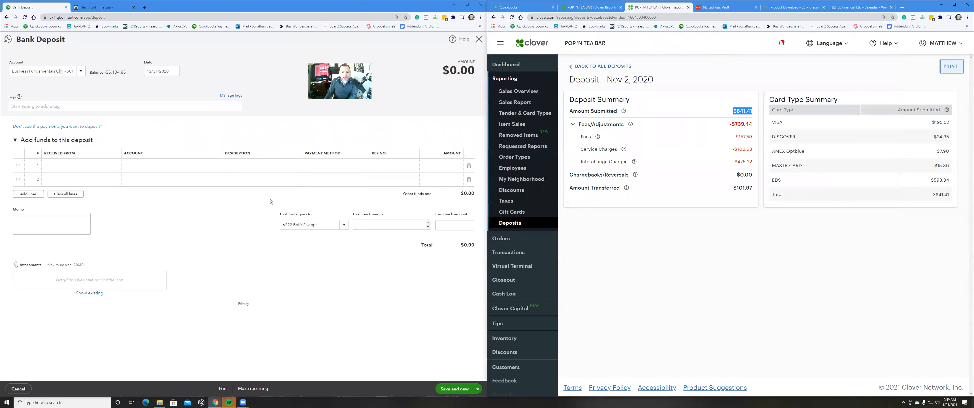
- Close the blank deposit form and examine the November Due from Clover transaction report, including its ending balance and total
click(479, 39)
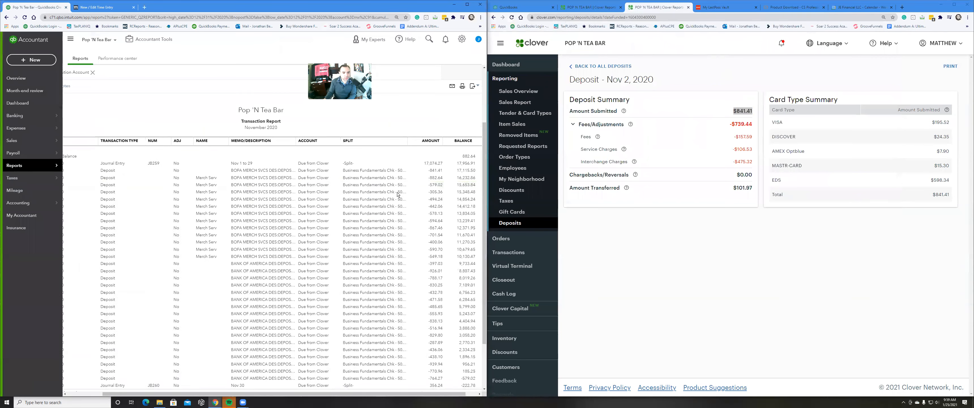
scroll(425, 273, down, 2)
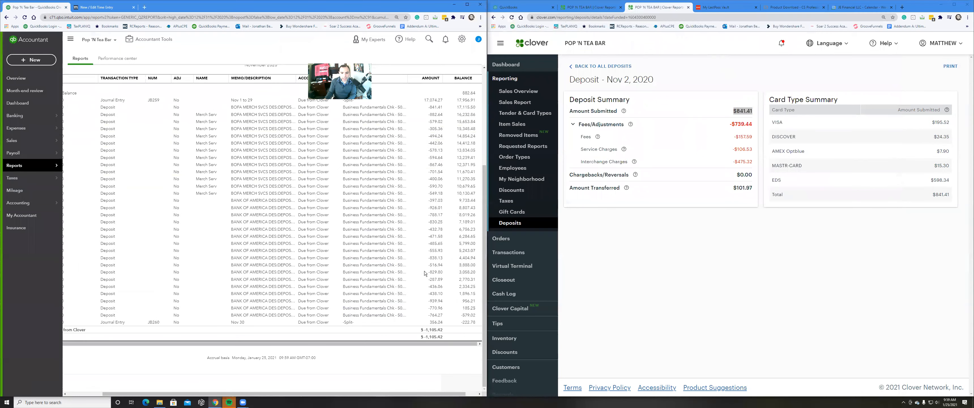
scroll(424, 257, up, 1)
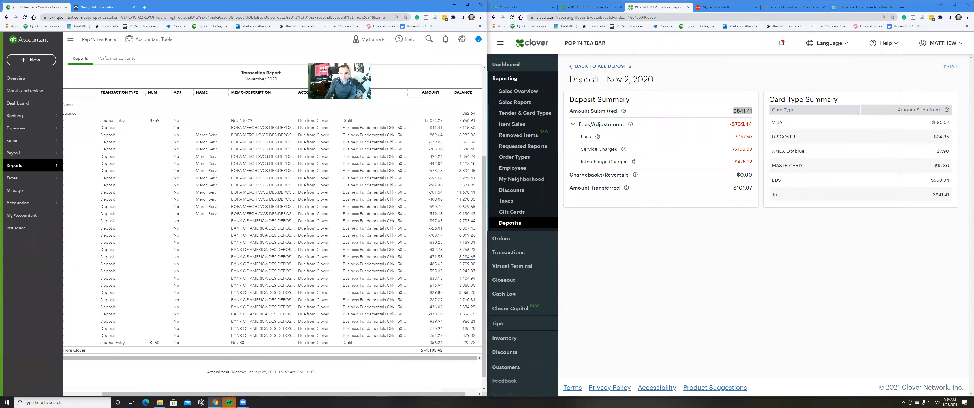
drag(458, 343, 476, 344)
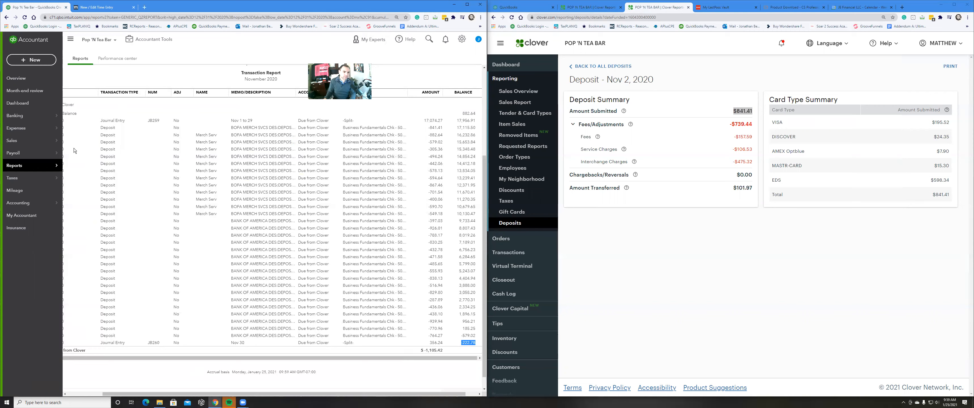
scroll(161, 167, up, 4)
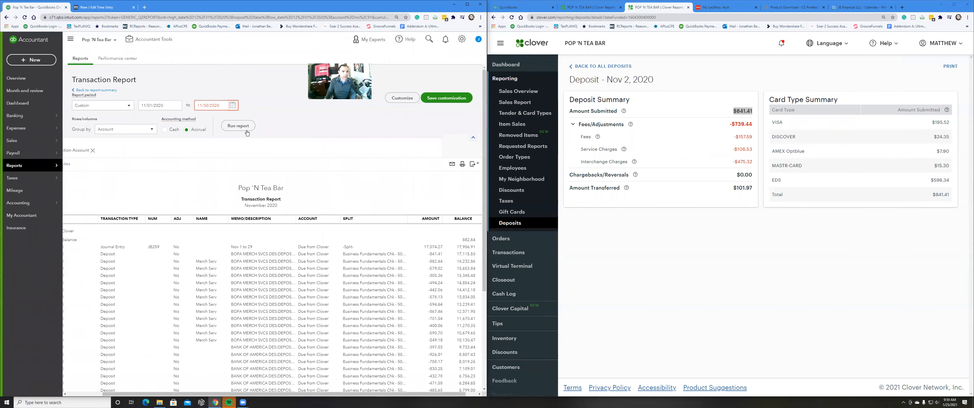
scroll(300, 180, down, 3)
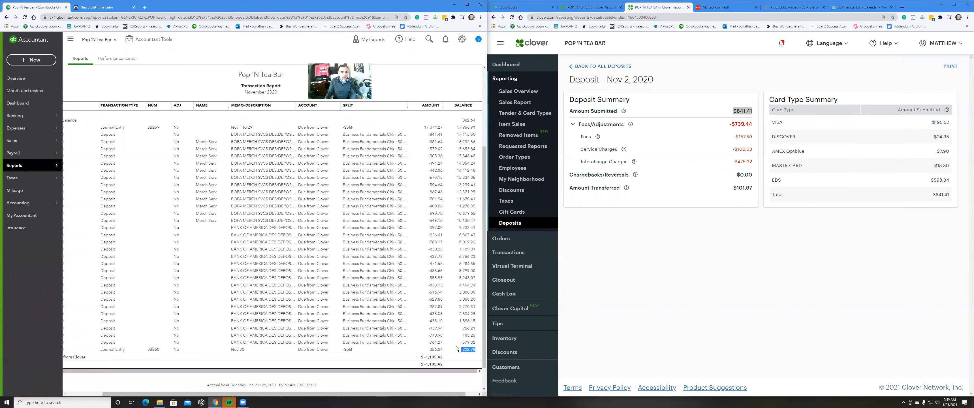
scroll(445, 296, up, 1)
scroll(445, 228, up, 3)
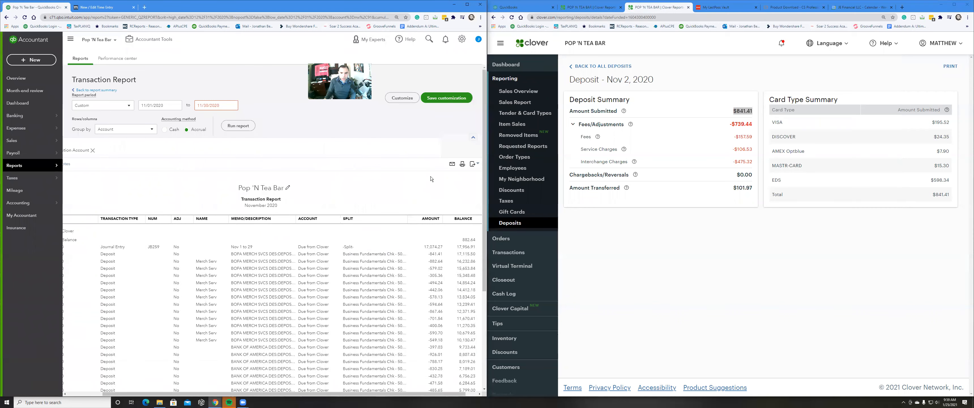
- Print the November Due from Clover transaction report on the HP LaserJet Pro MFP printer
click(462, 165)
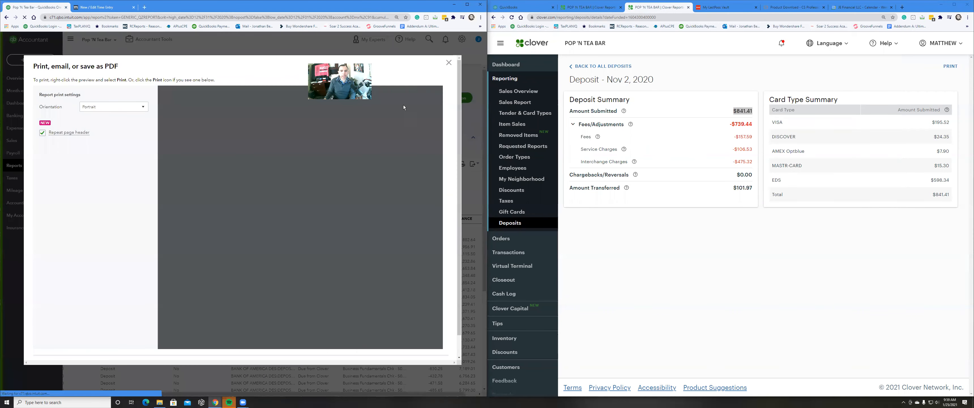
scroll(387, 306, down, 5)
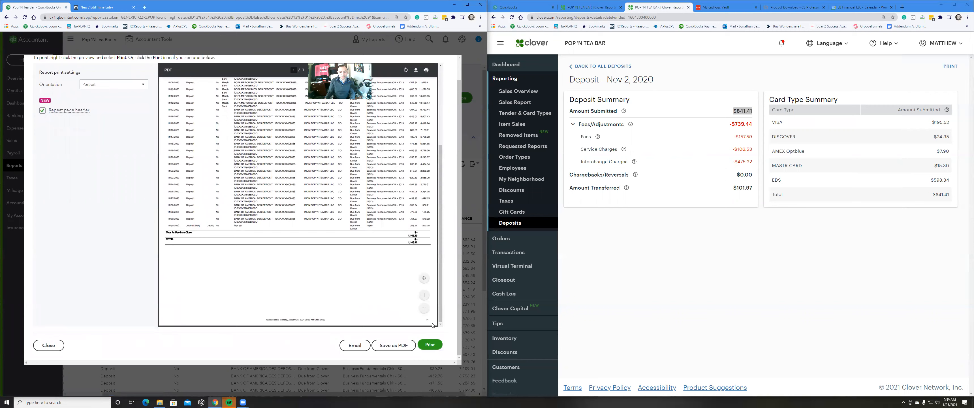
click(430, 344)
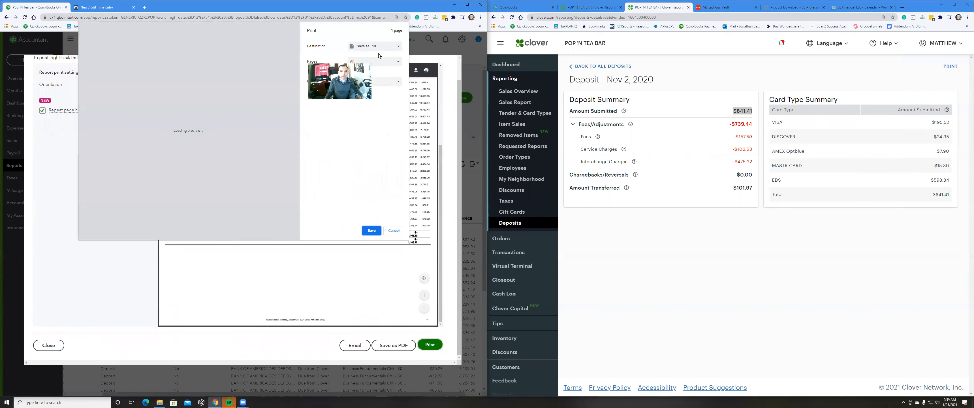
click(381, 46)
click(384, 53)
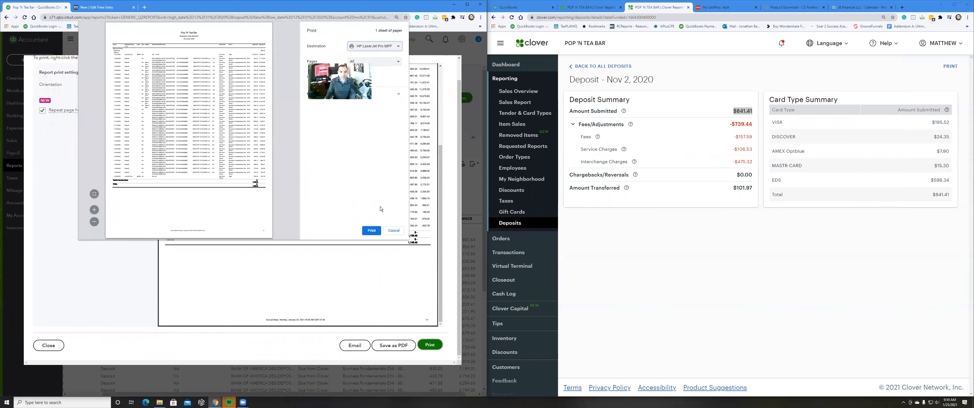
click(373, 230)
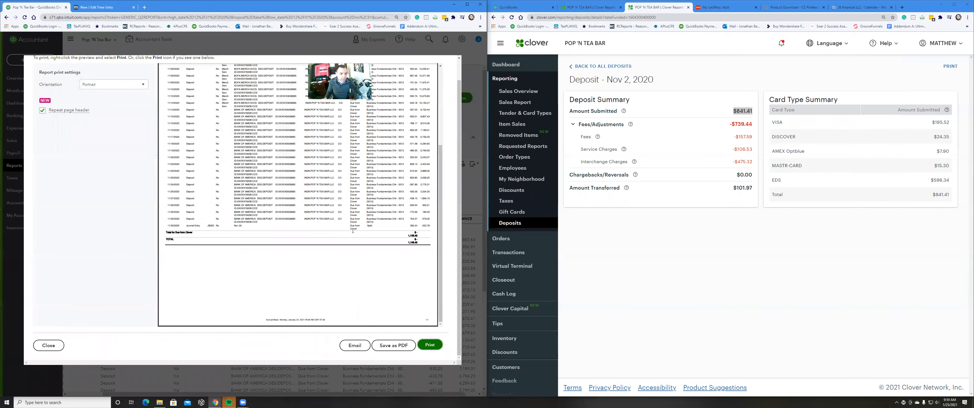
- Open the Windows Calculator app
click(81, 399)
text(cal)
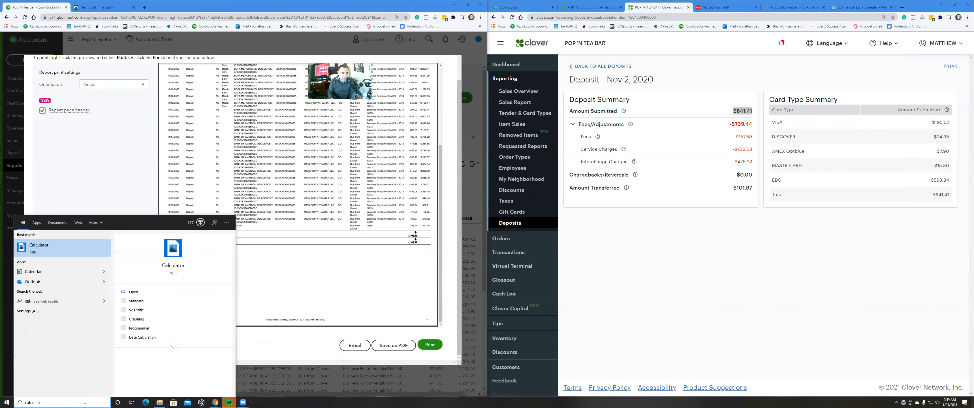
click(72, 252)
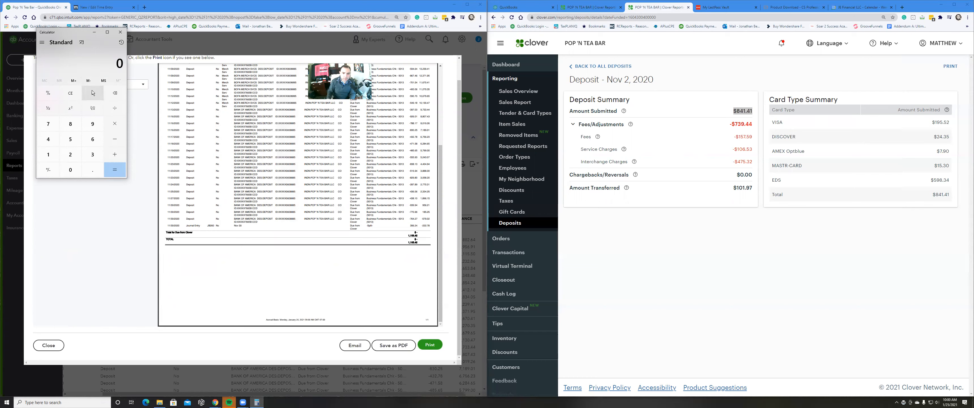
- Calculate -222.78 plus 222.78 plus 356.24 in the calculator
text(222.78)
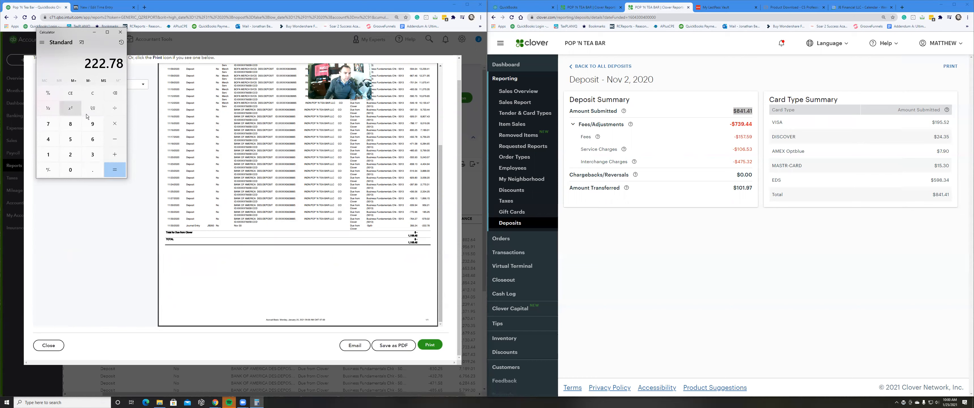
click(48, 170)
key(plus)
text(222.78)
key(plus)
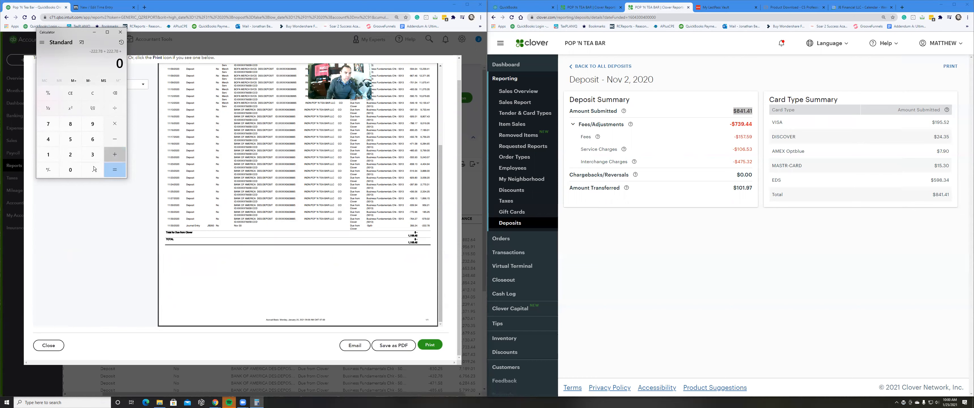
text(356.24)
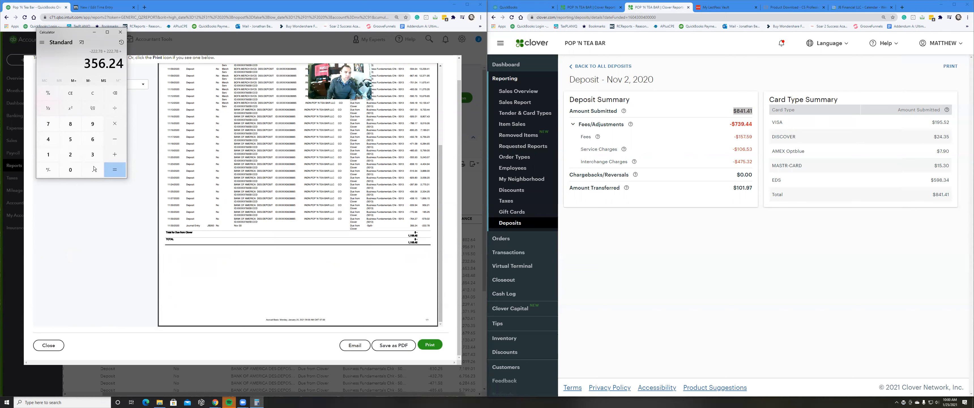
key(Return)
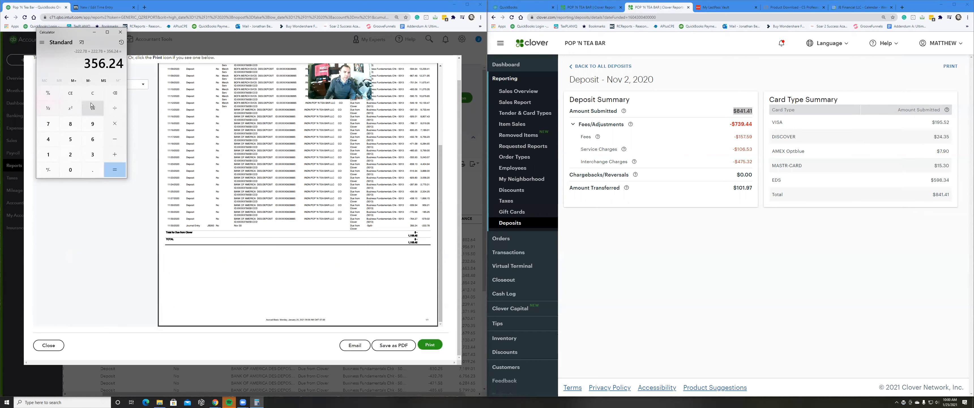
key(Return)
- Add 356.24 and 222.78 in the calculator, and close the report's print preview
text(35)
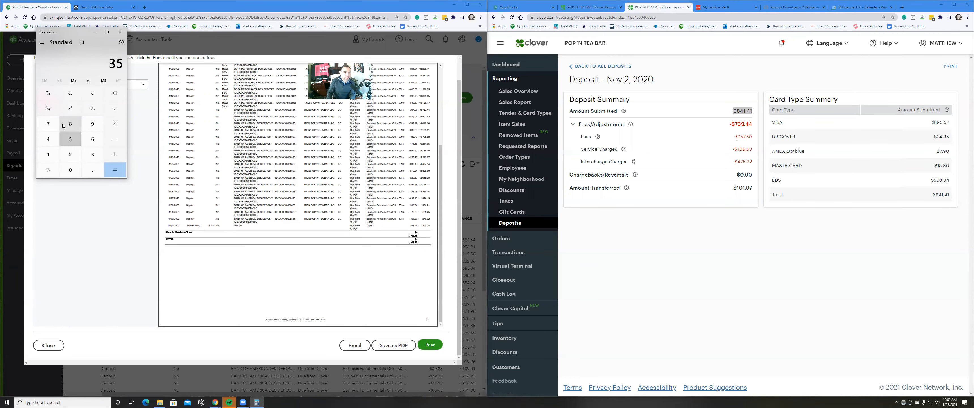
text(6.24 + 222.78 +)
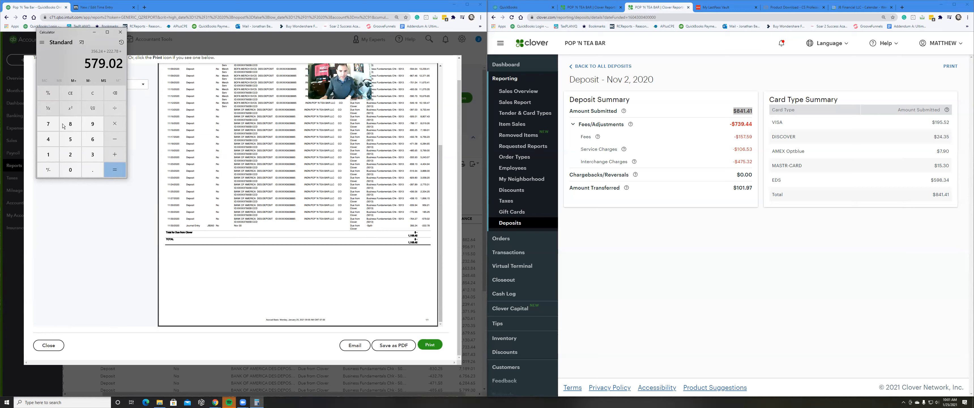
click(60, 344)
- Start a new journal entry dated 11/30/2020 and debit Due from Clover 579.02 with the description Over/Short and the name Clover
click(30, 64)
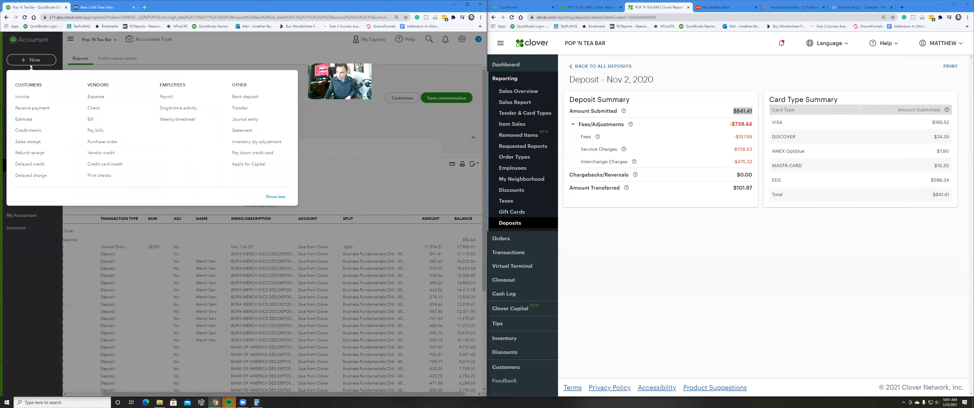
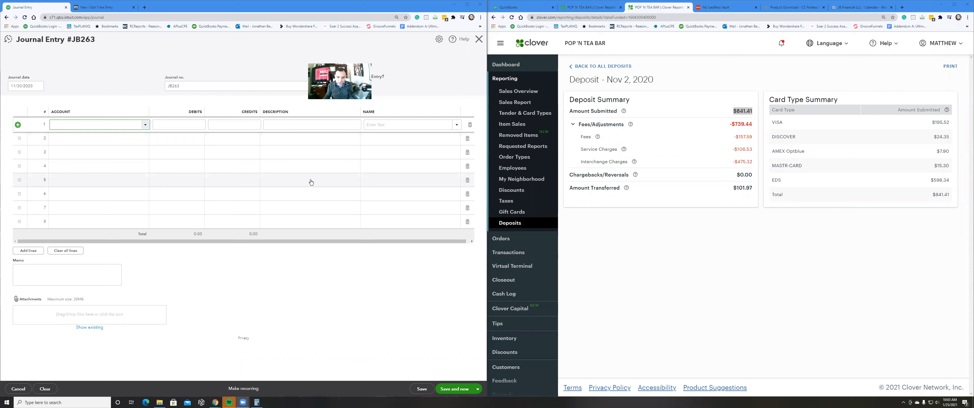
click(130, 124)
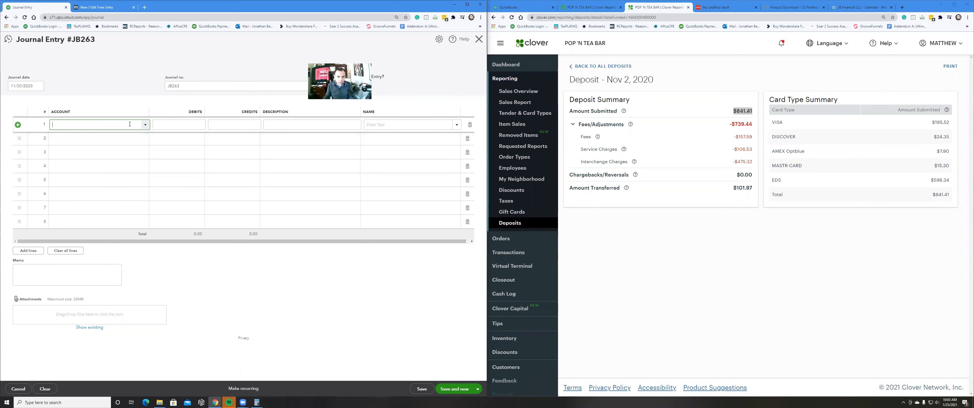
text(due)
key(Tab)
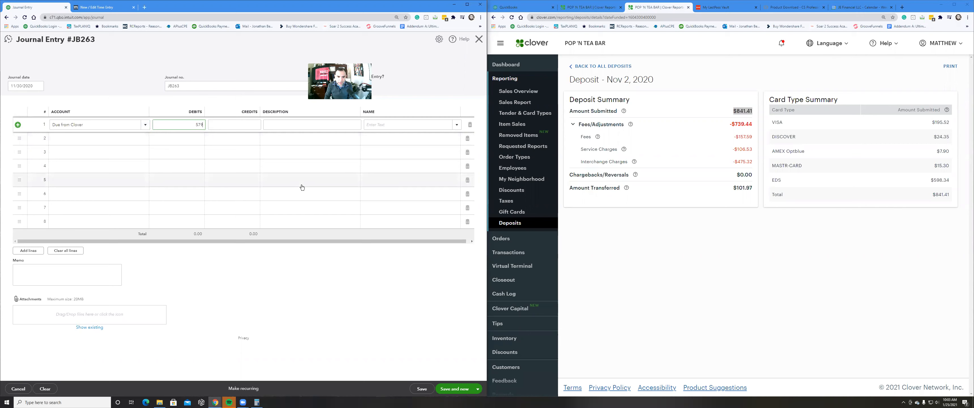
text(579.02)
key(Tab)
key(Tab)
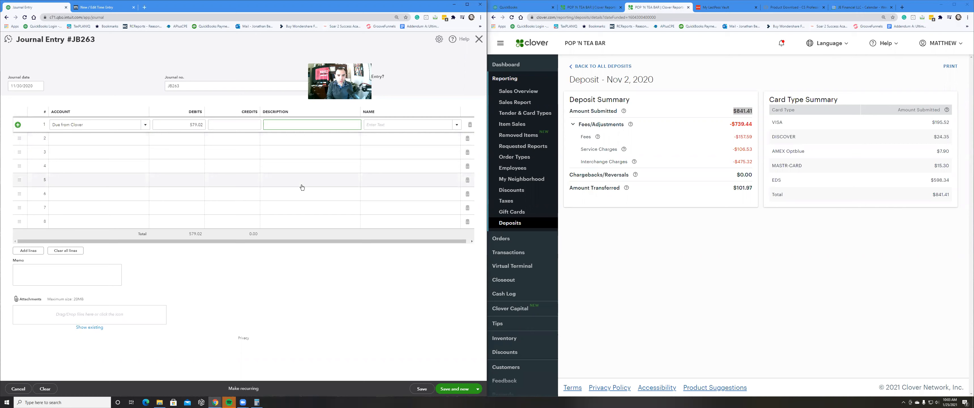
text(Over/Short)
key(Tab)
text(Clo)
key(Tab)
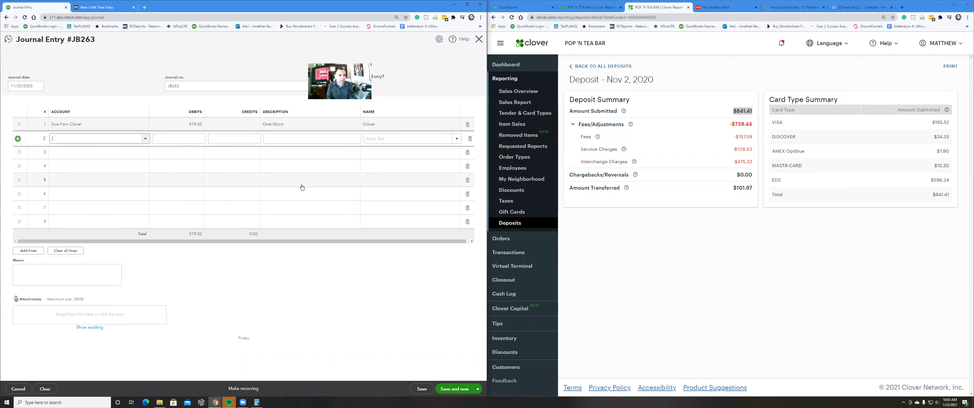
- Credit the Over/Short account 579.02 on the second line with the name Clover, and save the journal entry
text(over)
key(Tab)
key(Tab)
key(Tab)
key(Tab)
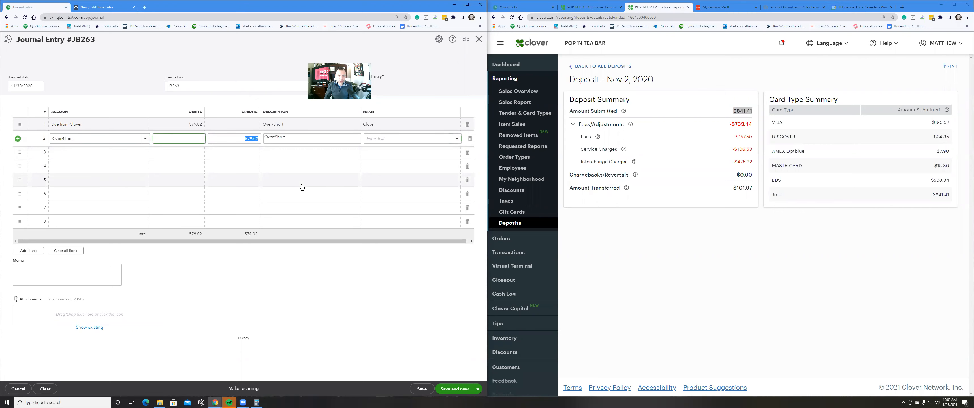
text(d)
text(clover)
key(Tab)
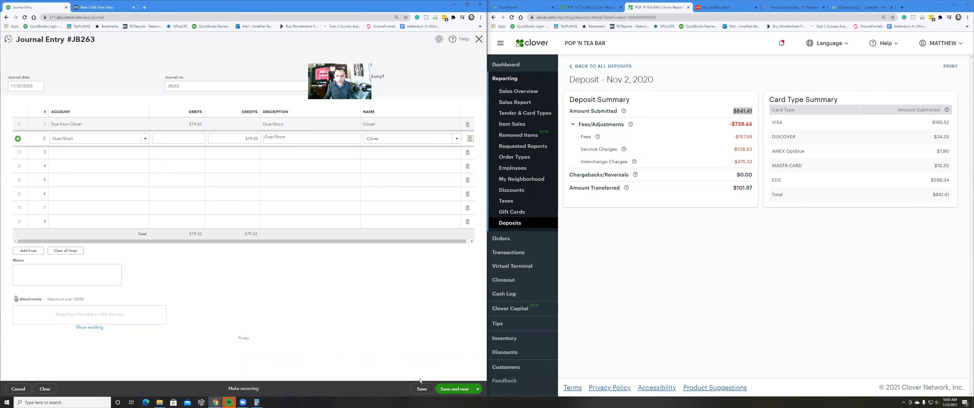
click(458, 392)
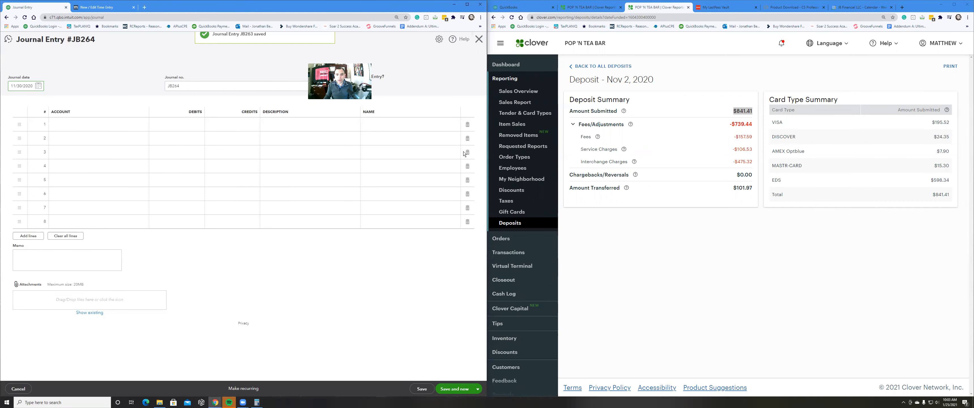
- Open the recent journal entry JB262 dated 12/31/2020 to check its lines, and close it
click(9, 45)
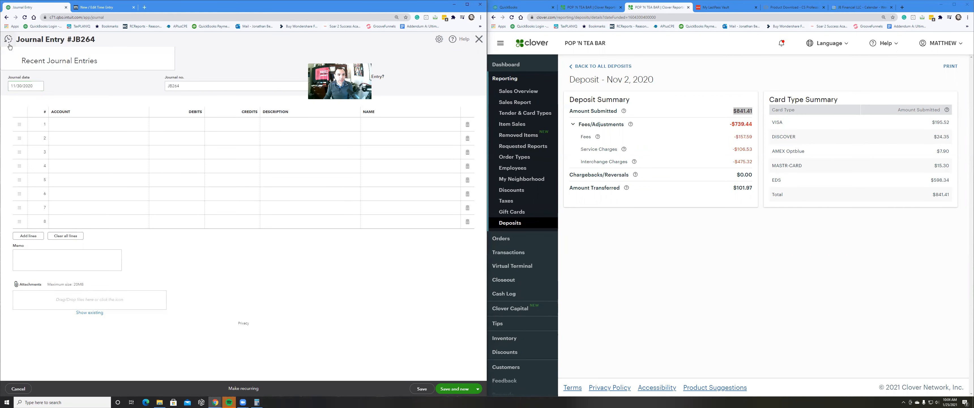
click(31, 84)
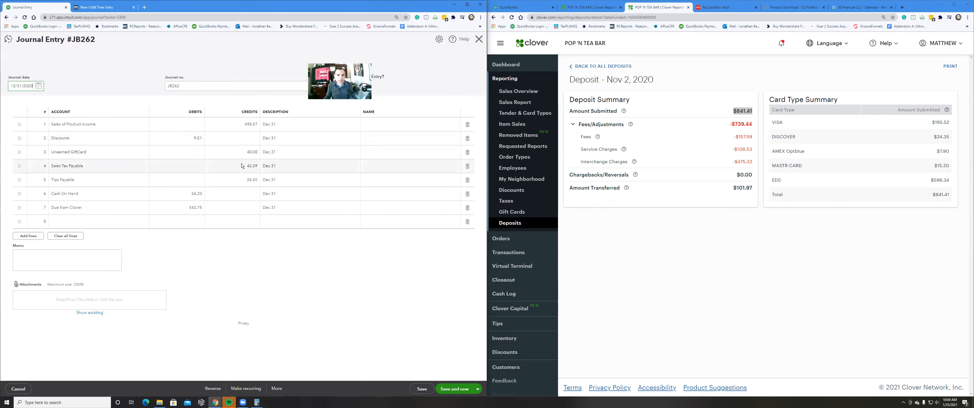
click(479, 40)
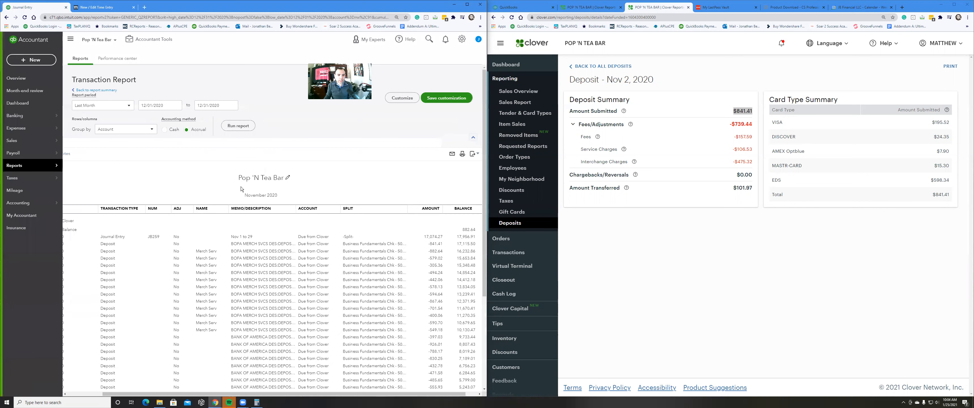
- Refresh the Due from Clover transaction report for 12/01/2020 to 12/31/2020 and look through its transactions
click(158, 82)
key(Tab)
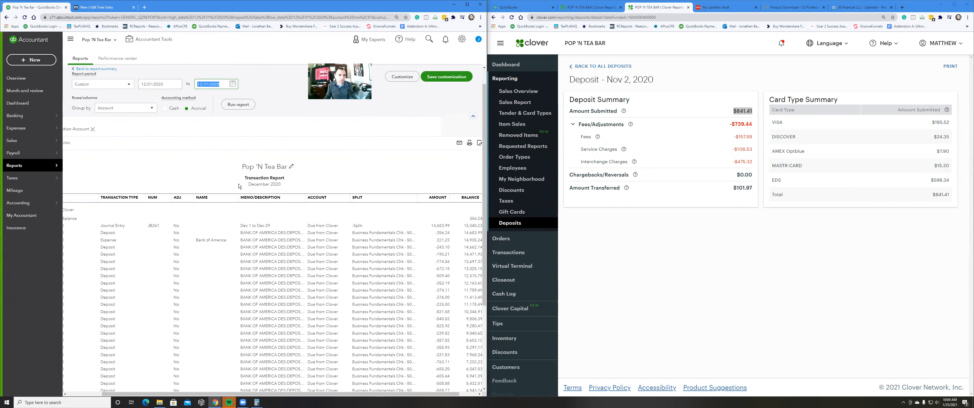
scroll(367, 290, down, 1)
scroll(367, 290, down, 3)
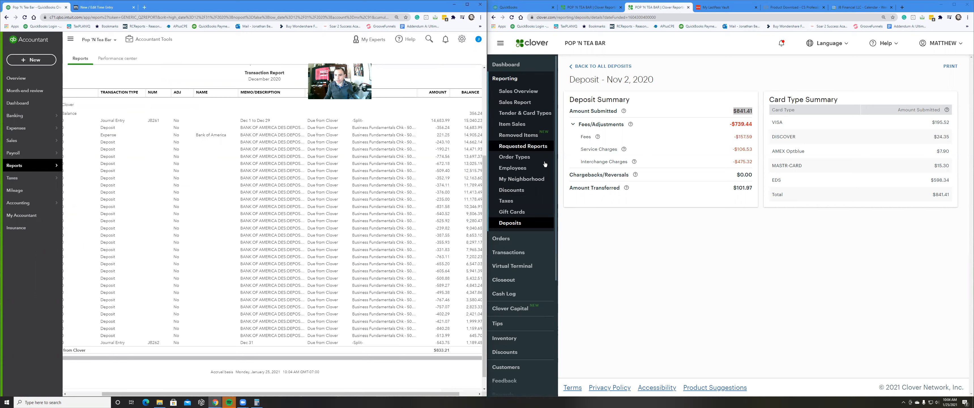
- Show the Clover deposits report for a custom date range of Dec 1, 2020 to Dec 31, 2020
click(508, 225)
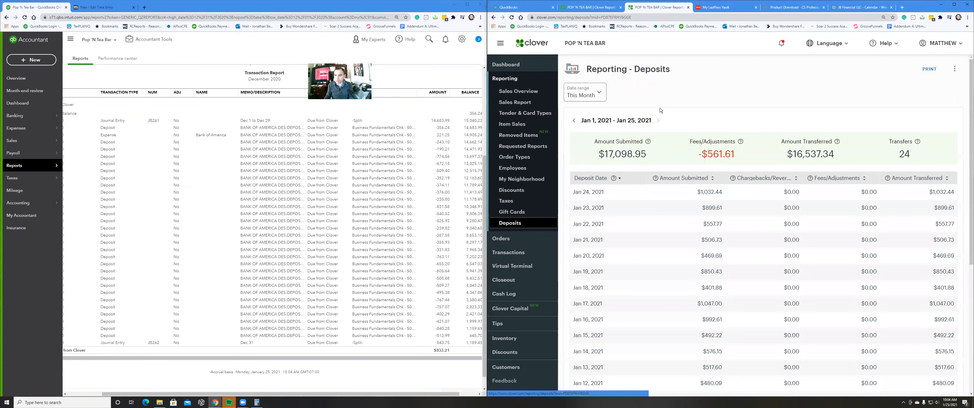
click(598, 96)
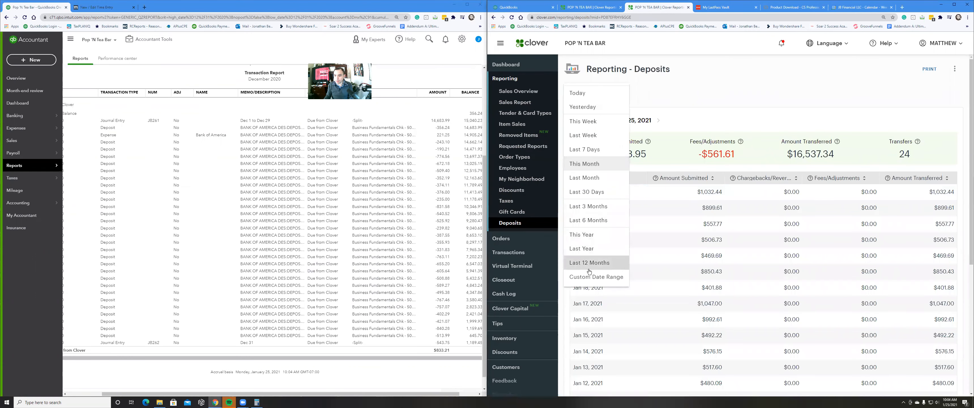
click(594, 277)
click(676, 114)
click(637, 130)
click(671, 169)
click(766, 111)
click(745, 130)
click(802, 221)
click(715, 146)
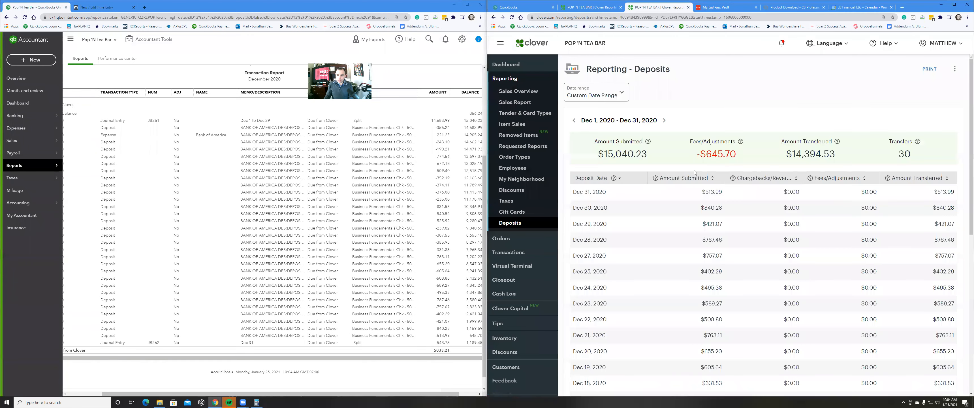
- Find the Dec 2, 2020 deposit with the fee adjustment in the Clover list and open its details
scroll(694, 169, down, 8)
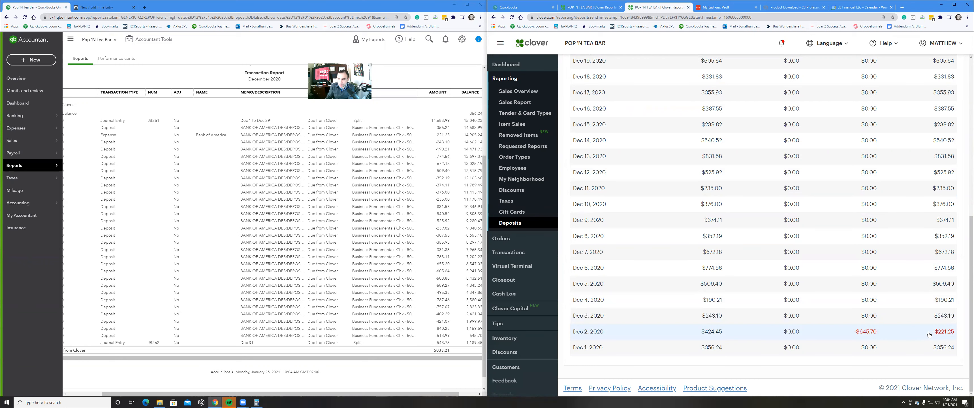
click(430, 47)
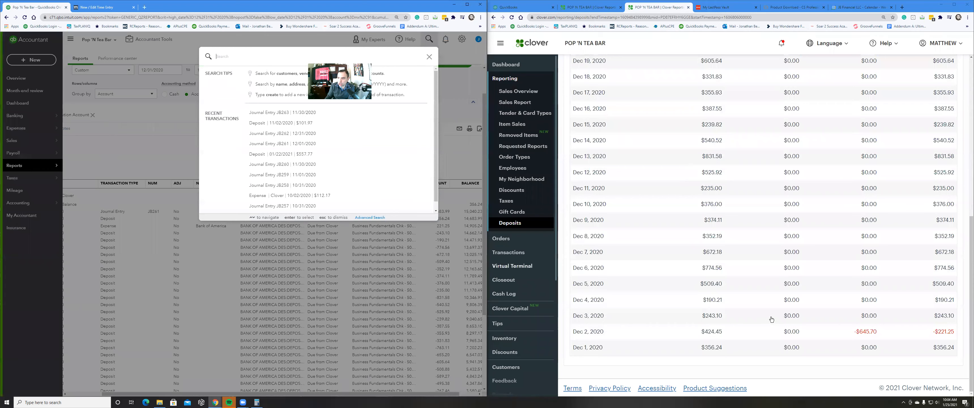
drag(932, 332, 955, 335)
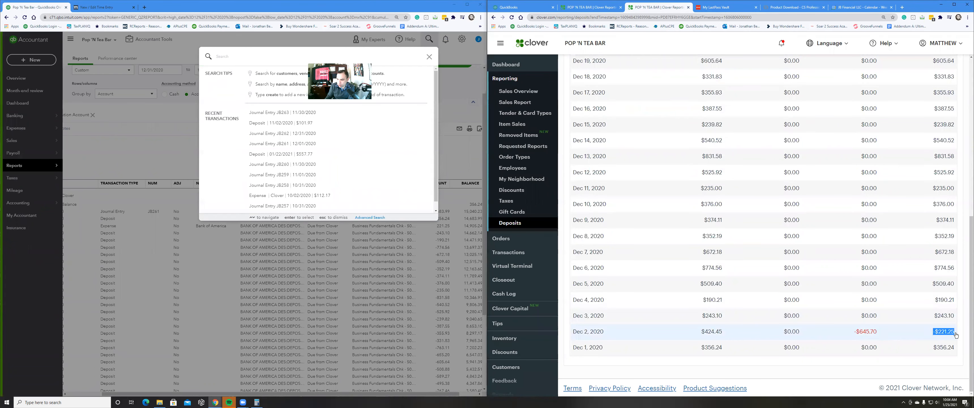
click(956, 335)
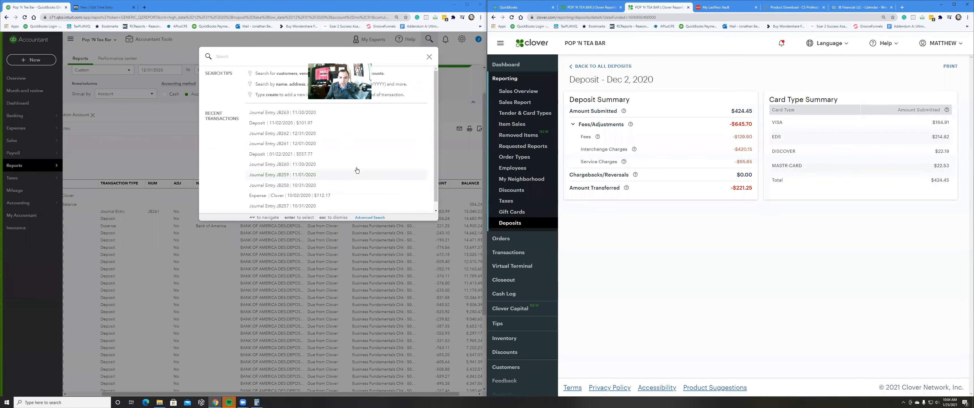
- Open the 12/02/2020 Bank of America expense in QuickBooks and change its payee to Clover, declining to prefill from the last expense
click(438, 256)
click(445, 227)
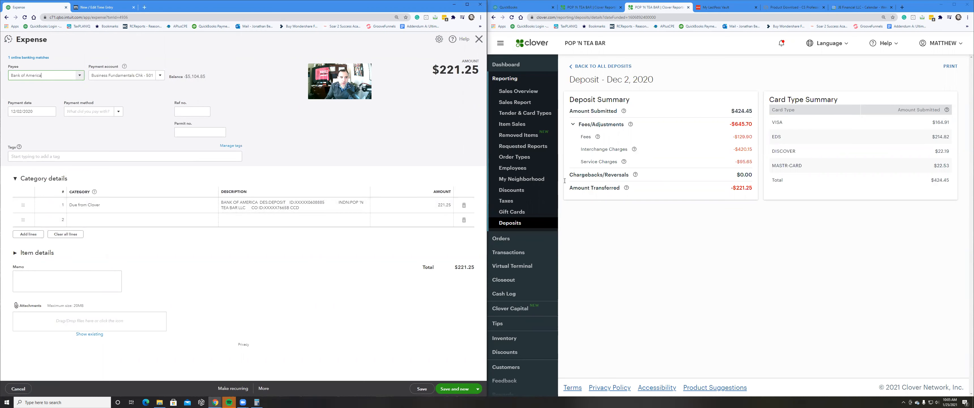
drag(43, 74, 11, 78)
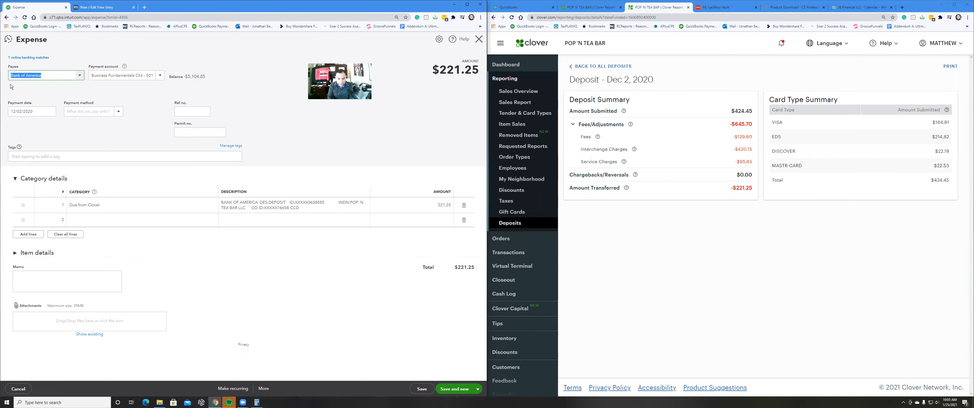
text(Clover)
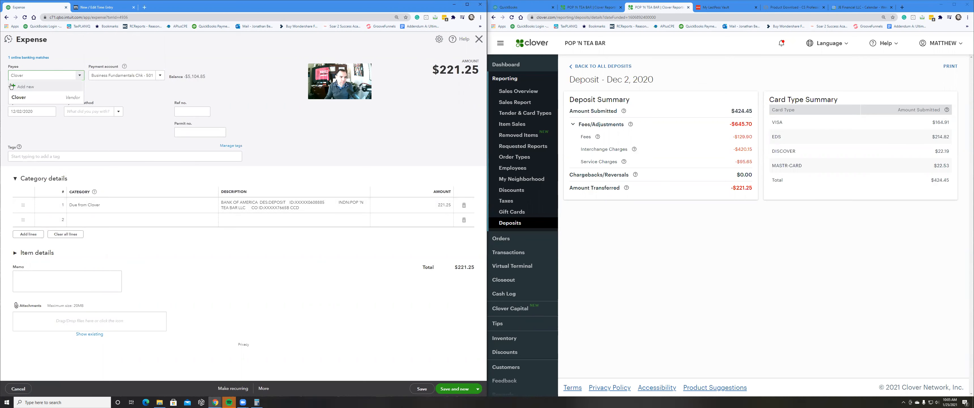
click(20, 98)
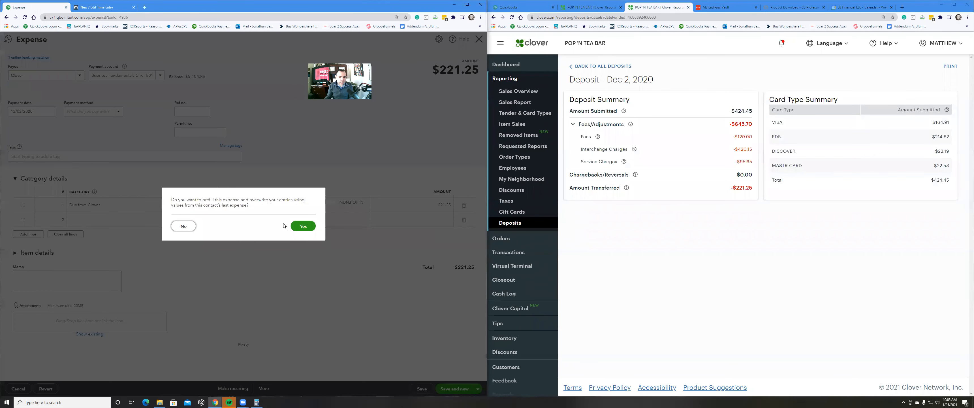
click(184, 226)
- Set the expense's first line to Bank Charges & Fees:Credit Card Discounts with an amount of 645.70
click(115, 205)
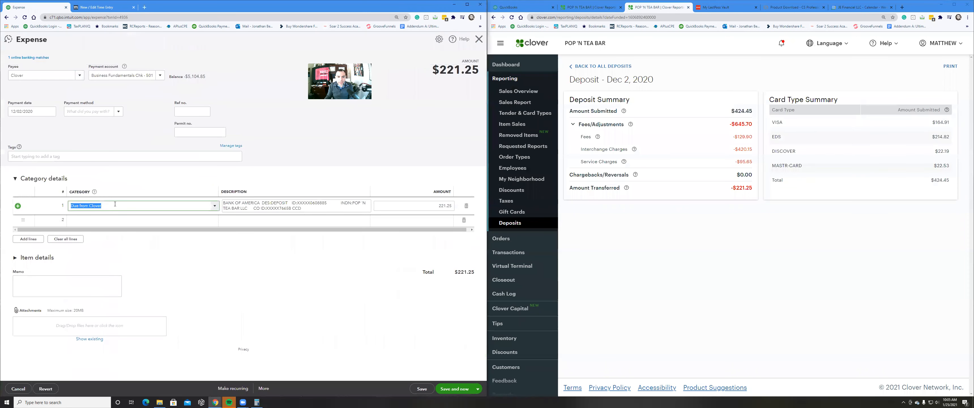
text(bank)
key(Down)
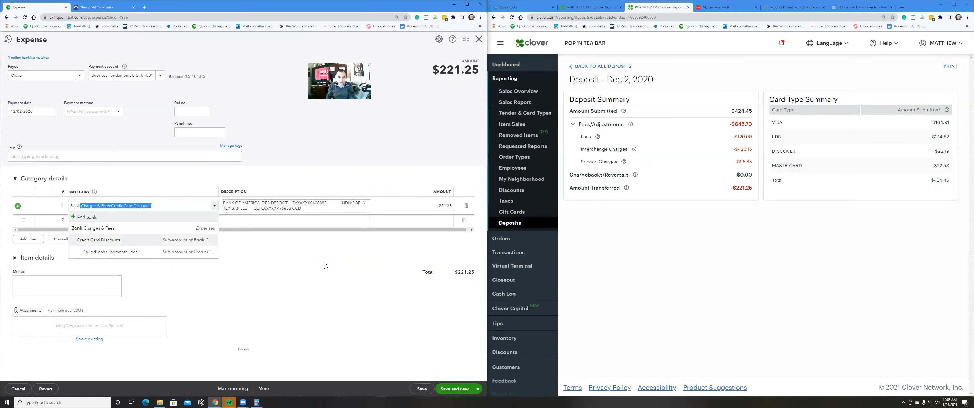
key(Tab)
key(Tab)
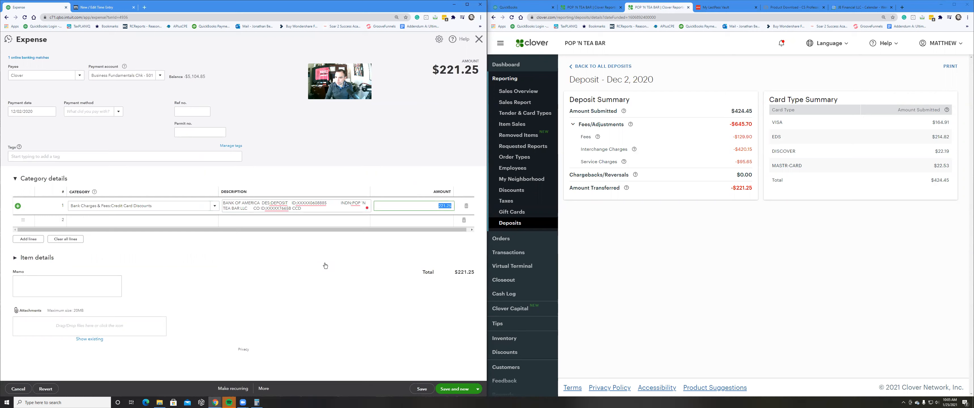
text(645.70)
key(Tab)
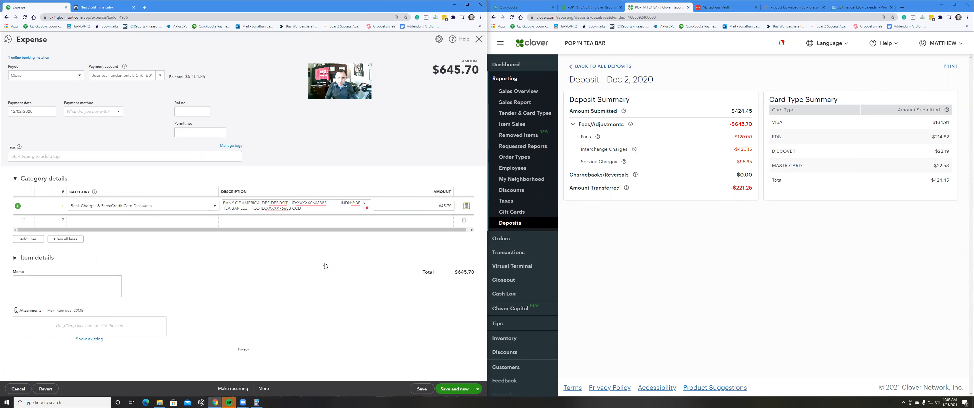
- Add a second expense line to the Due from Clover account with an amount of -424.45
text(cue)
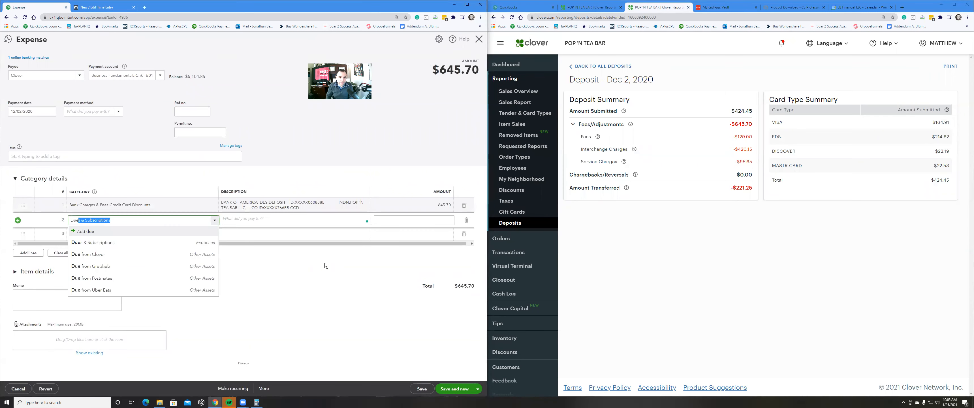
key(Down)
key(Down)
key(Tab)
key(Tab)
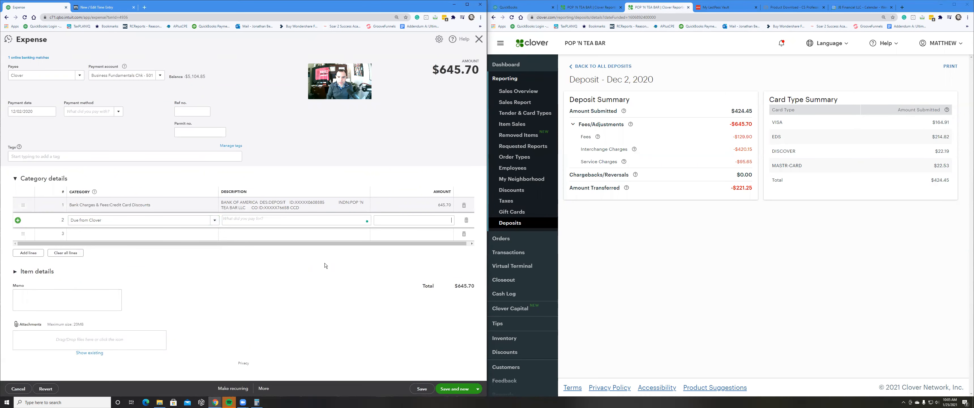
text(-)
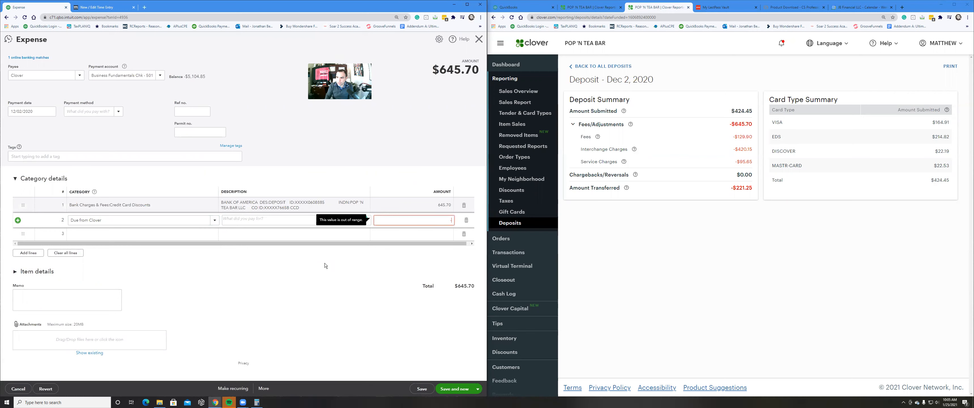
text(424.45)
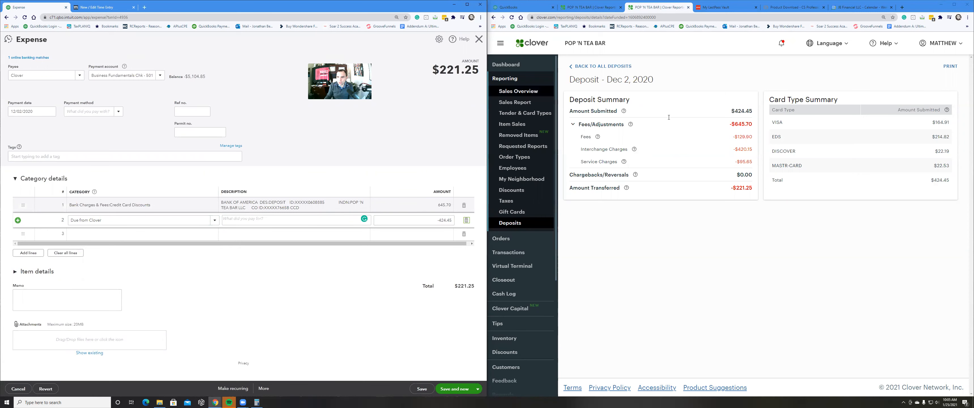
- Save the Clover Dec 2, 2020 deposit details as a PDF named 12022020 Fees in the Clover Sales PDF folder
click(951, 66)
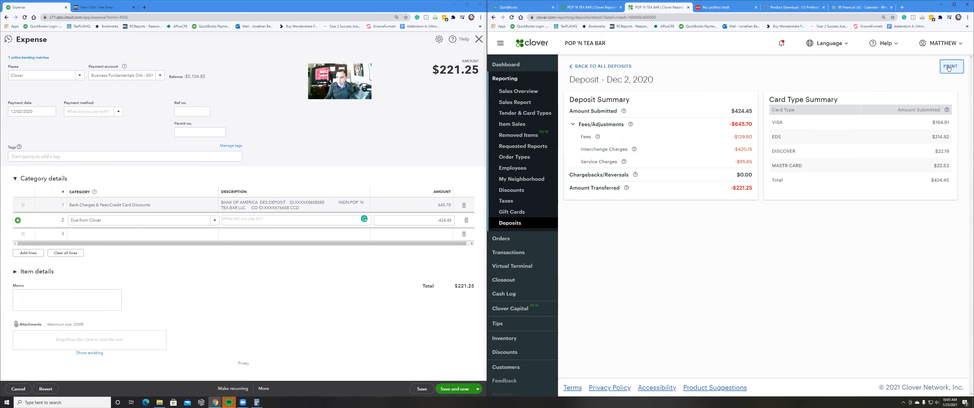
click(862, 46)
click(859, 58)
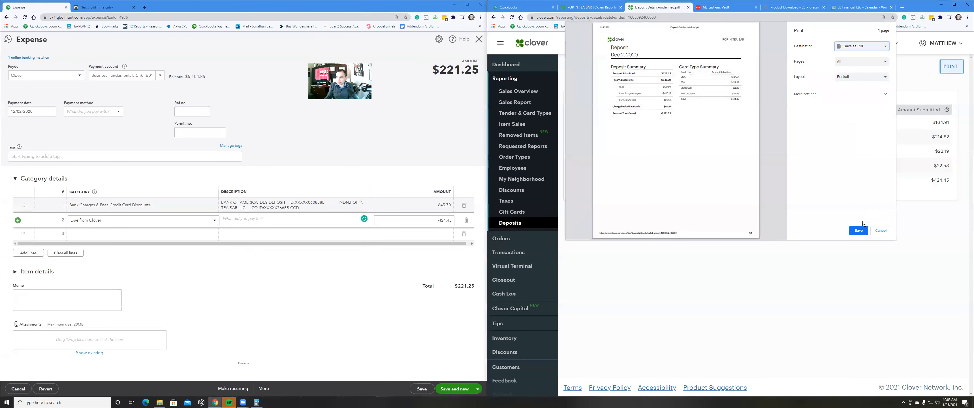
click(859, 230)
text(12022020)
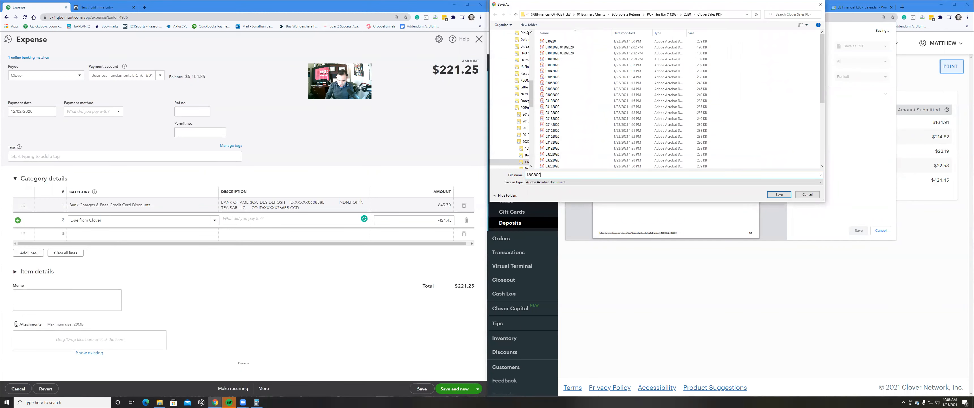
text( Fees)
key(Return)
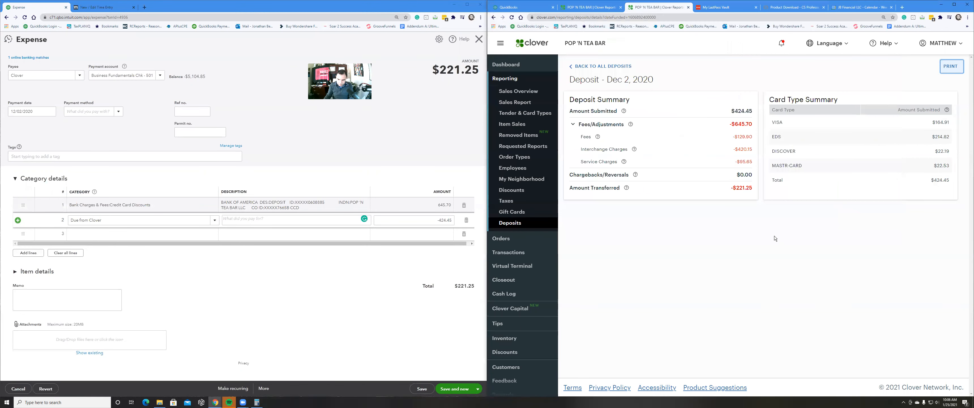
- Attach the 12022020 Fees PDF from the Clover Sales PDF folder to the expense
click(174, 403)
click(159, 403)
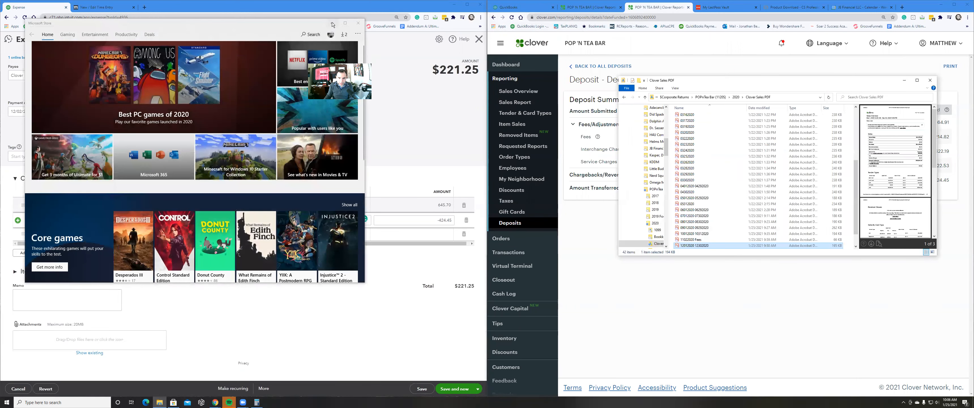
click(701, 240)
scroll(740, 230, down, 1)
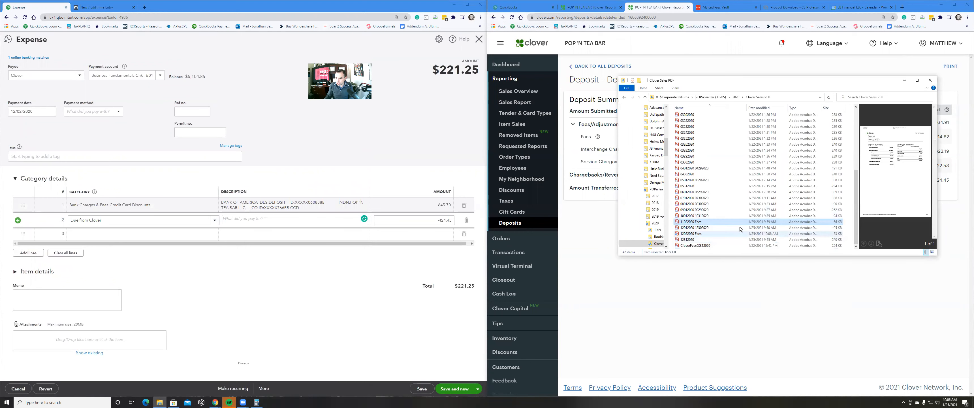
click(696, 234)
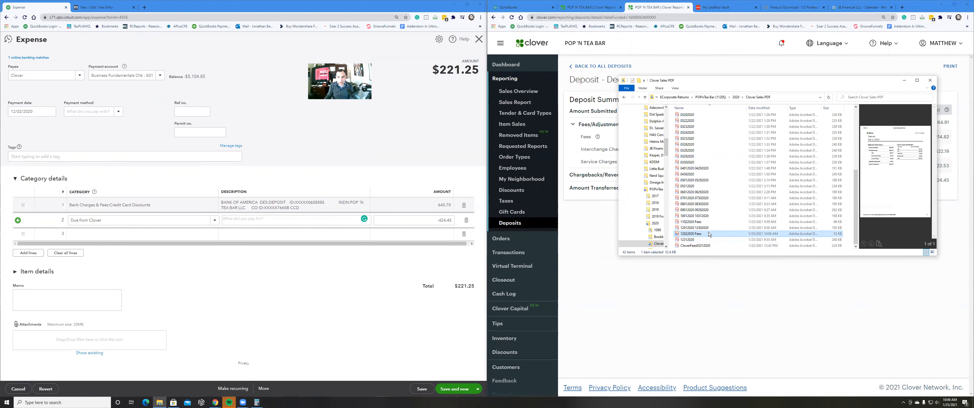
drag(708, 235, 110, 335)
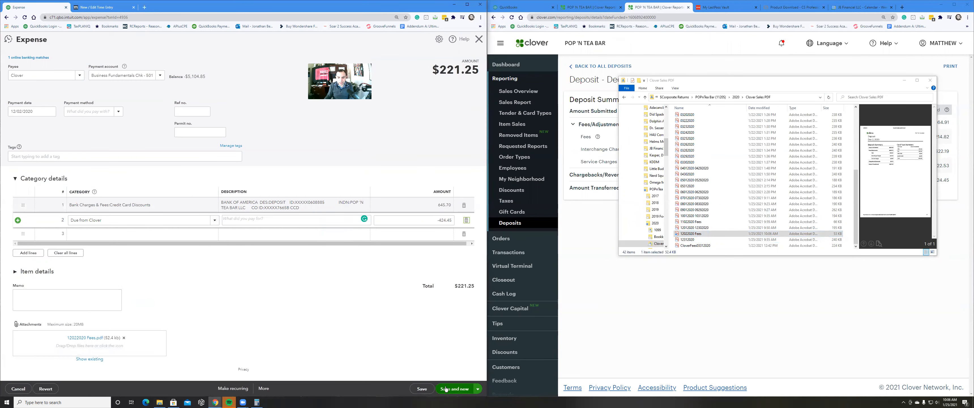
- Save the expense, agreeing to modify the reconciled transaction, and check the closing balance of the December Due from Clover report
click(453, 389)
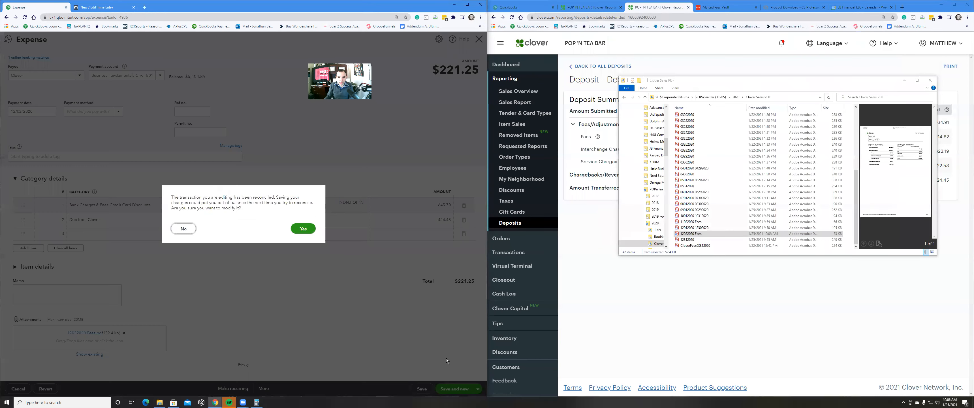
click(305, 229)
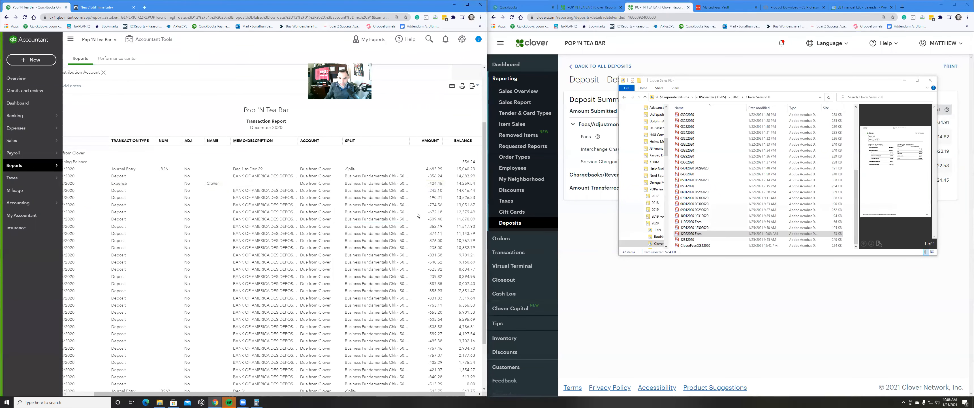
scroll(418, 215, down, 1)
scroll(418, 212, down, 2)
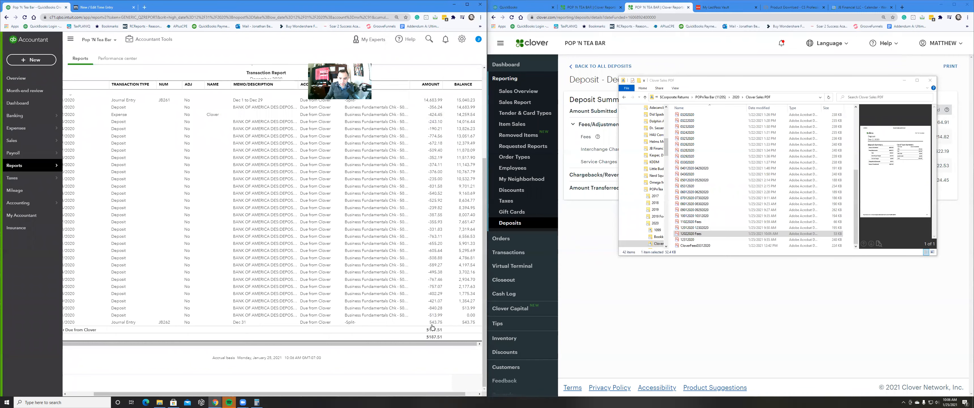
- Print the December 2020 Due from Clover transaction report to the HP LaserJet Pro MFP and close the print preview
scroll(412, 250, up, 5)
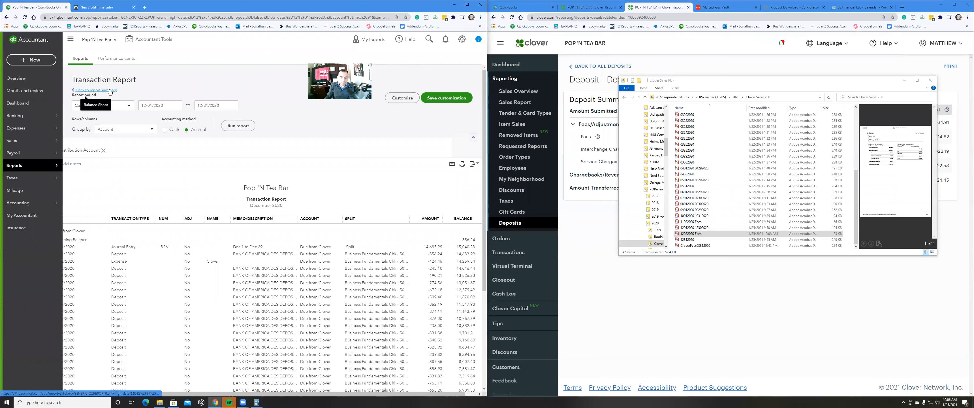
scroll(309, 223, down, 5)
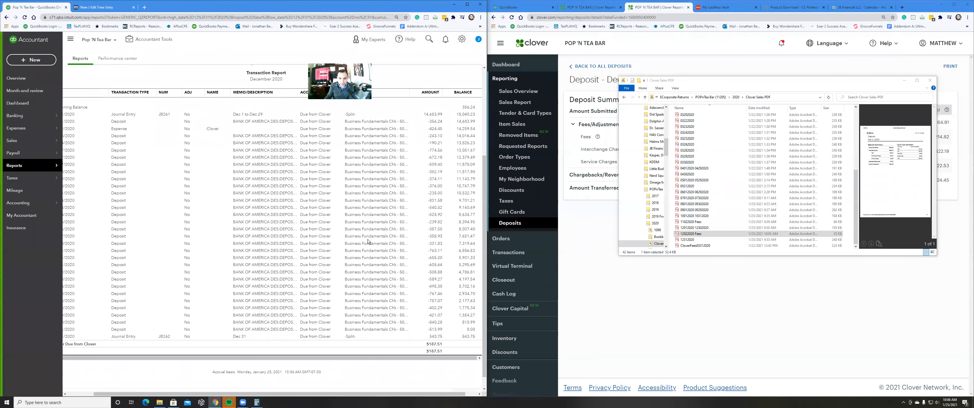
scroll(380, 242, up, 5)
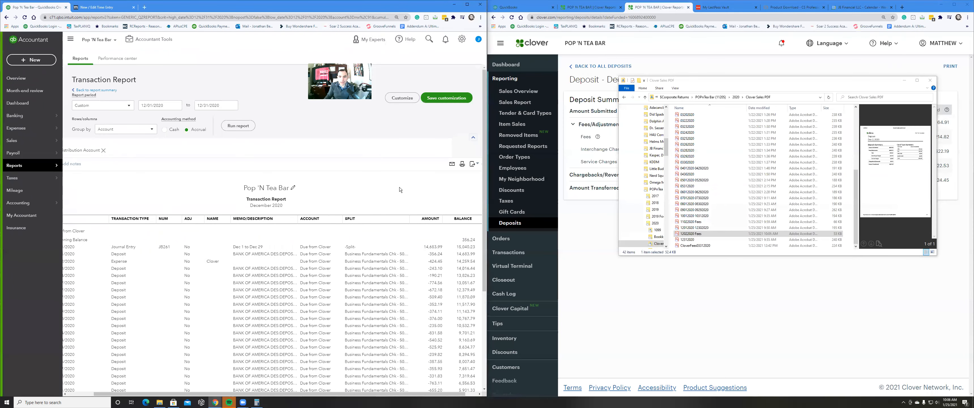
click(462, 164)
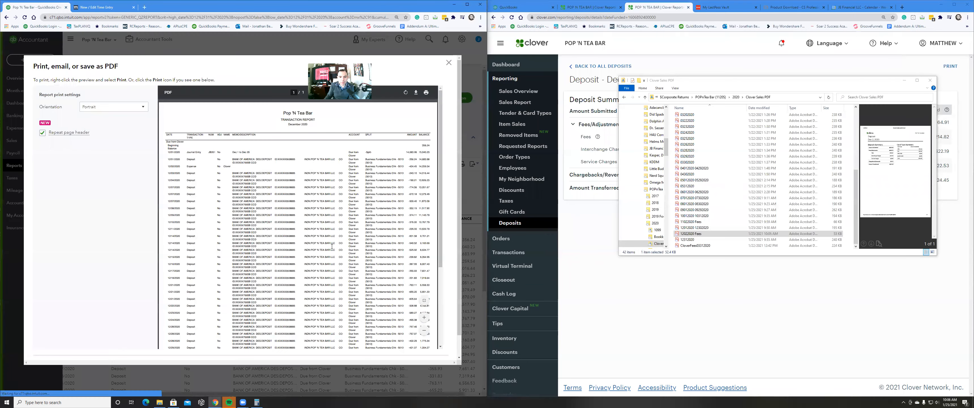
scroll(331, 246, down, 6)
click(429, 346)
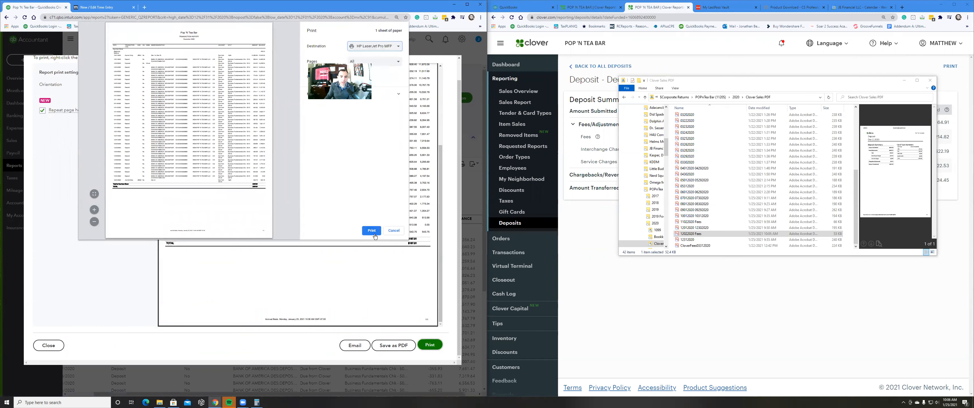
click(373, 233)
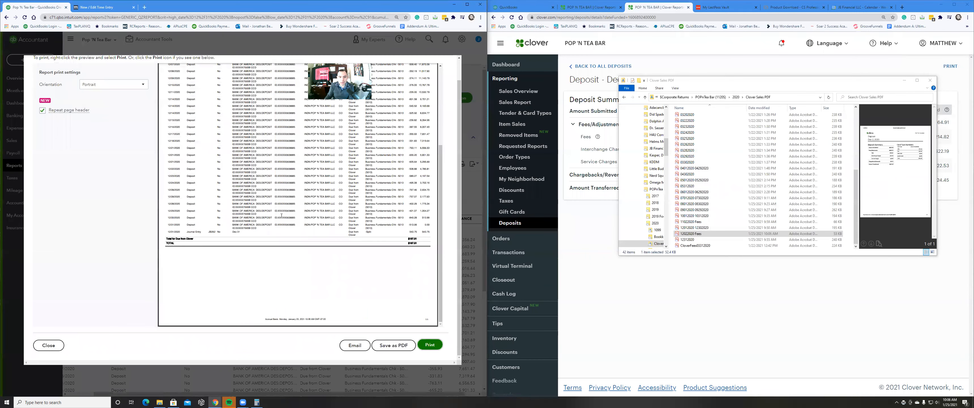
click(54, 350)
scroll(377, 190, down, 2)
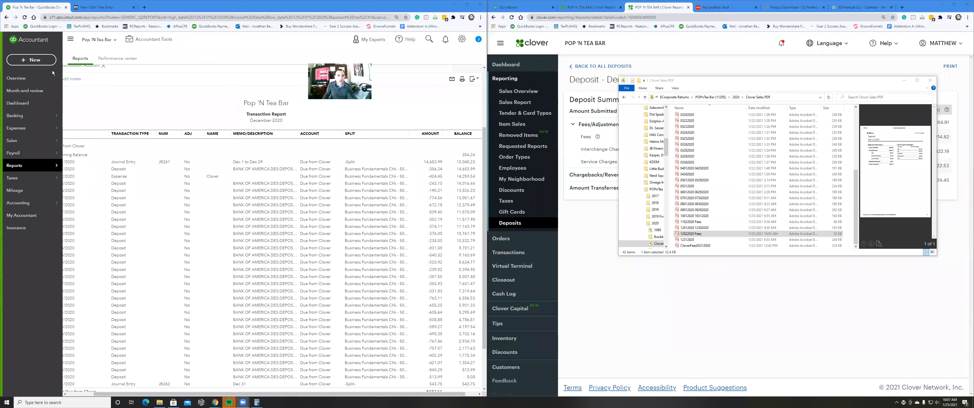
- Open the Reconcile tool in QuickBooks and choose Due from Clover as the account to reconcile
click(463, 39)
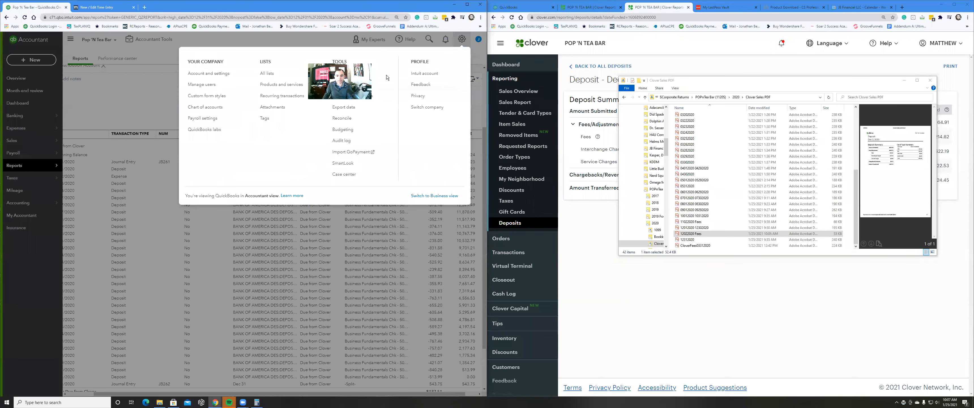
click(350, 117)
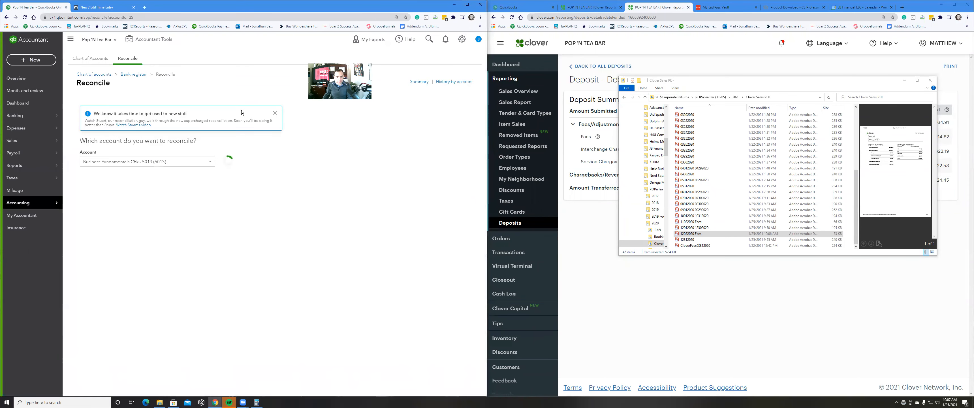
click(153, 163)
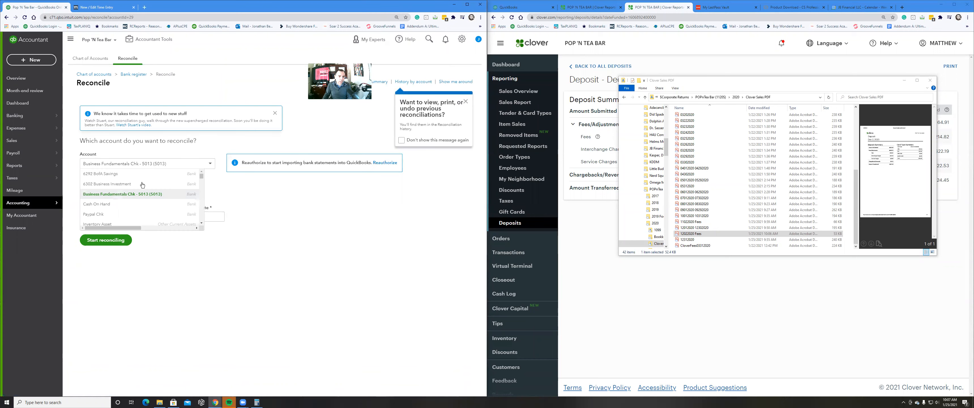
scroll(114, 199, down, 10)
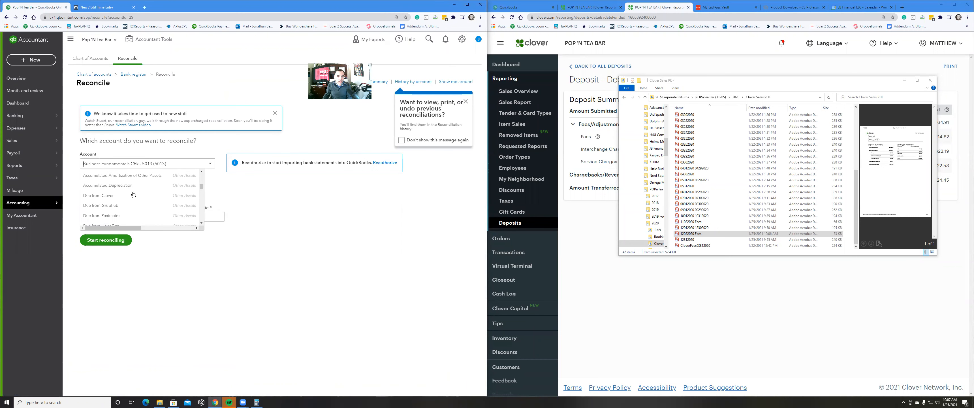
scroll(126, 191, up, 2)
click(118, 195)
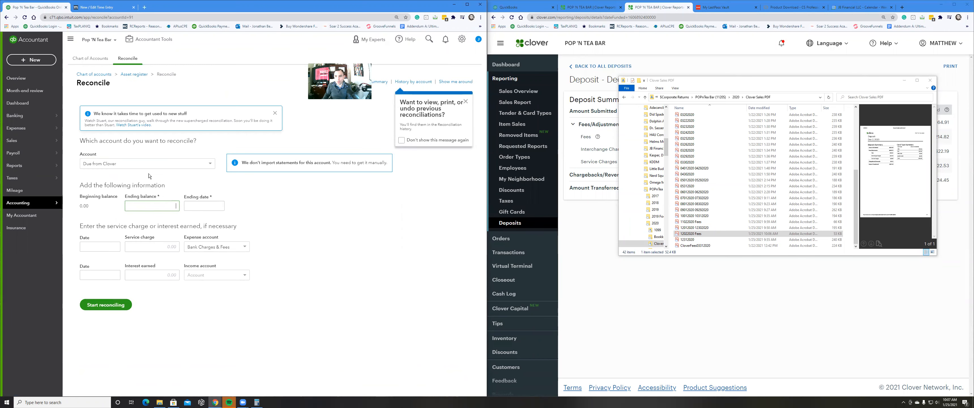
- Switch to Clover and show the Sales Overview for a custom date range from Dec 31, 2020 to Dec 31, 2020
click(612, 253)
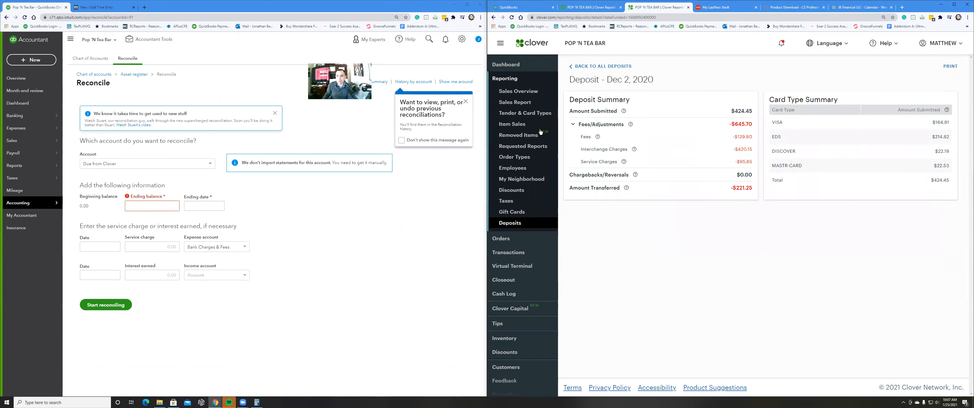
click(527, 95)
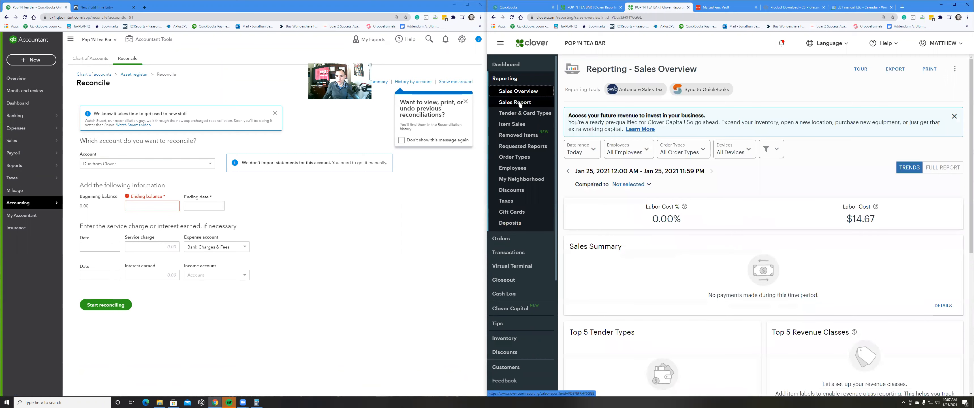
click(519, 92)
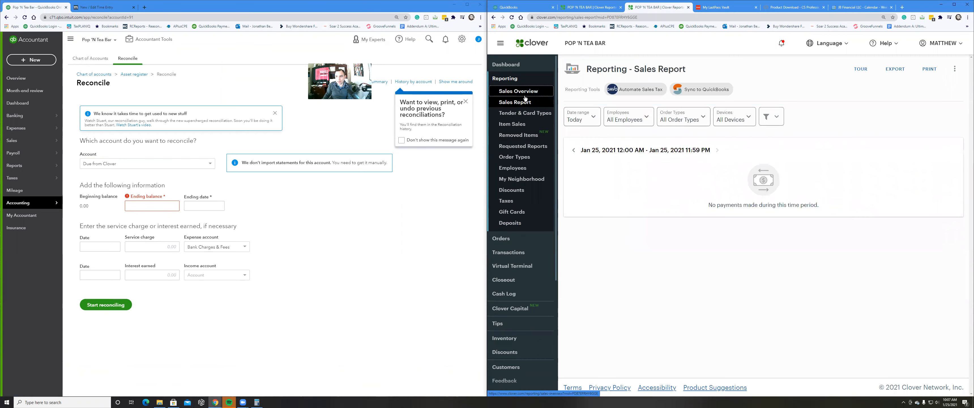
click(596, 152)
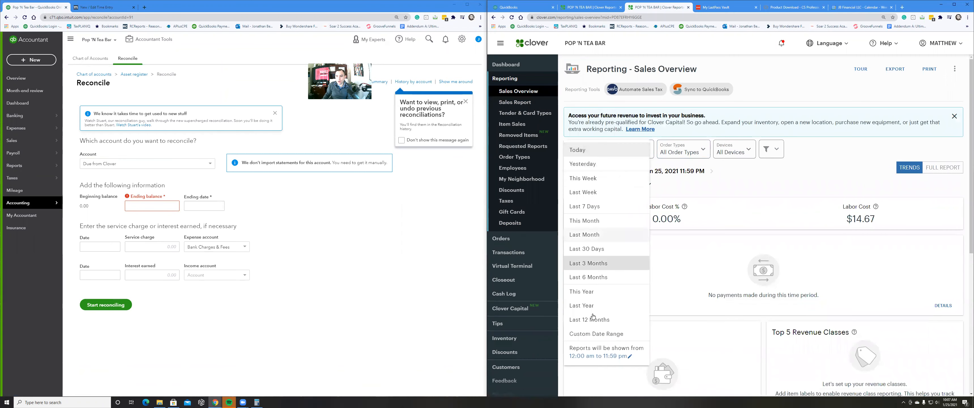
click(586, 334)
click(709, 116)
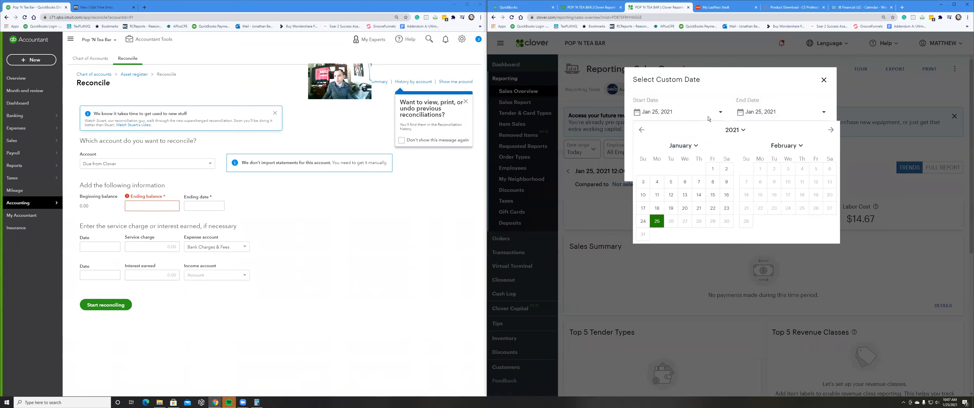
click(642, 131)
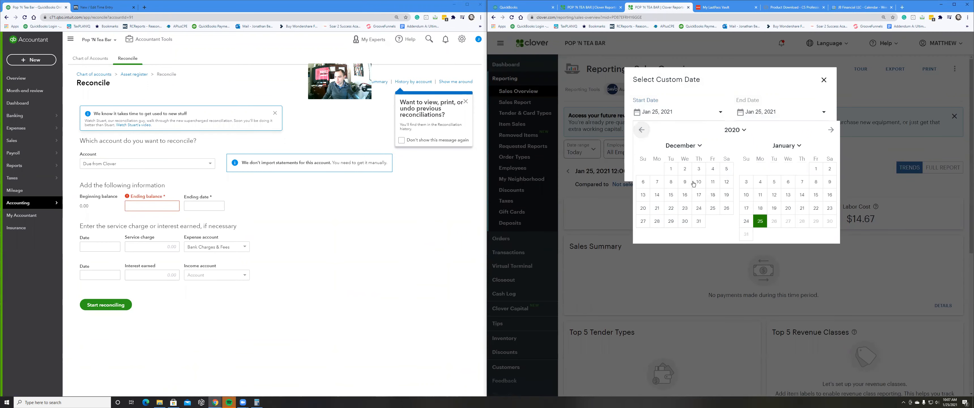
click(699, 221)
click(787, 119)
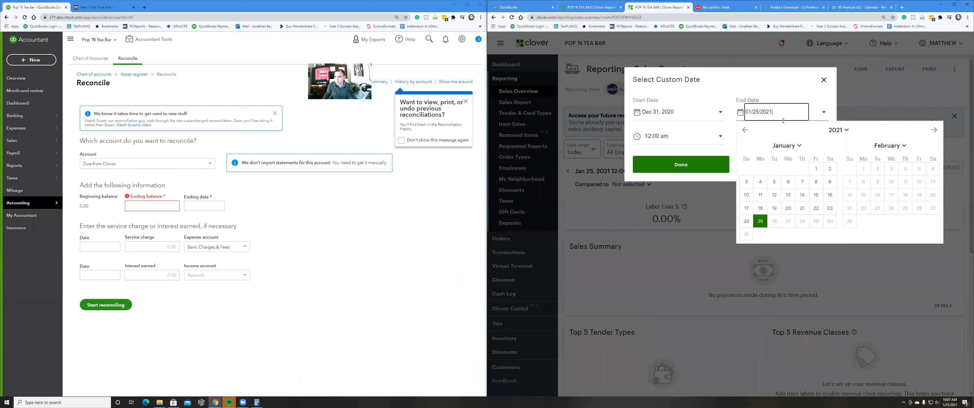
click(745, 130)
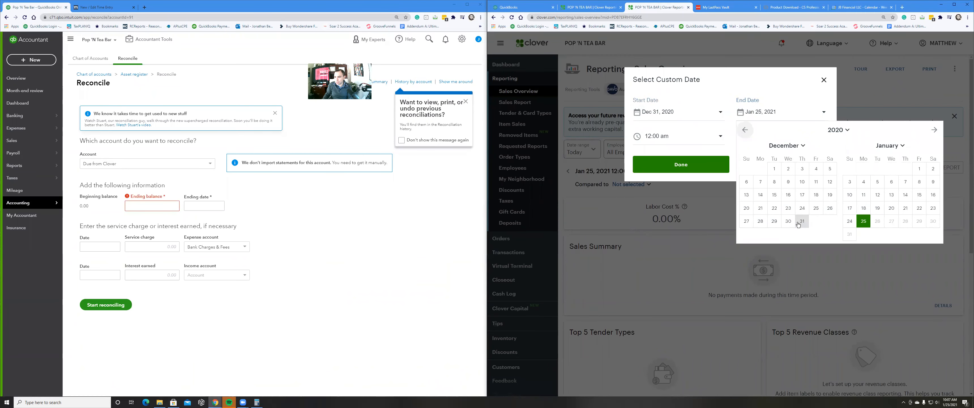
click(799, 225)
click(682, 164)
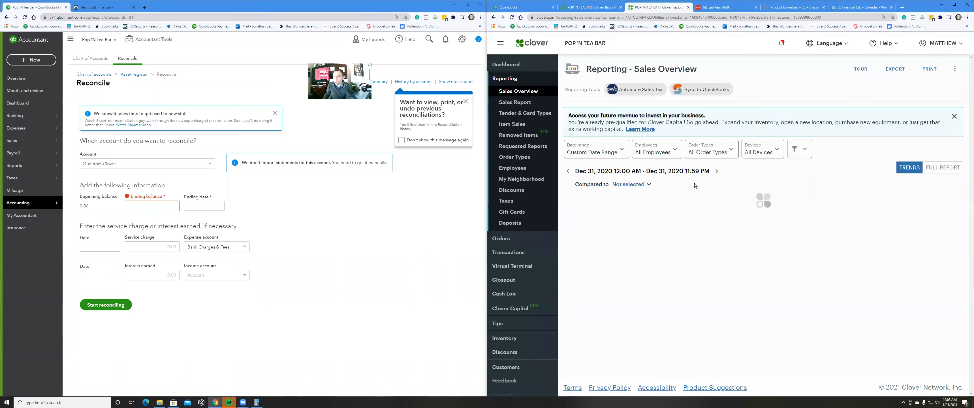
- Show the full sales report and look up the total amount collected under Sales By Card Type
scroll(694, 176, down, 10)
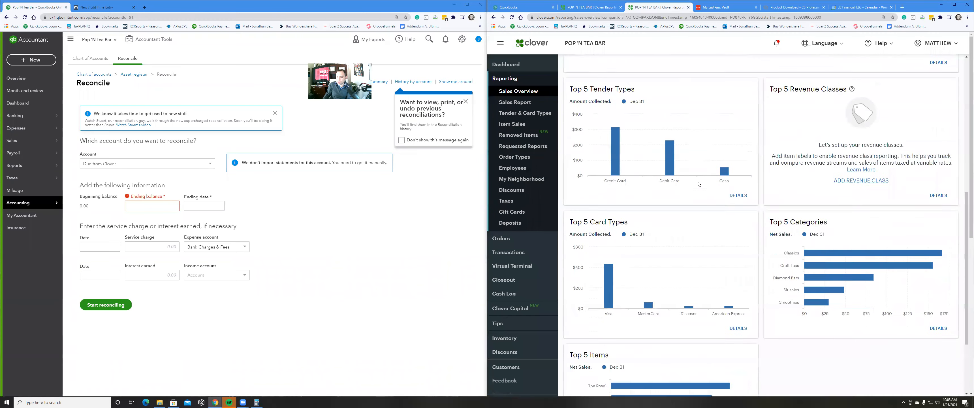
scroll(711, 178, up, 10)
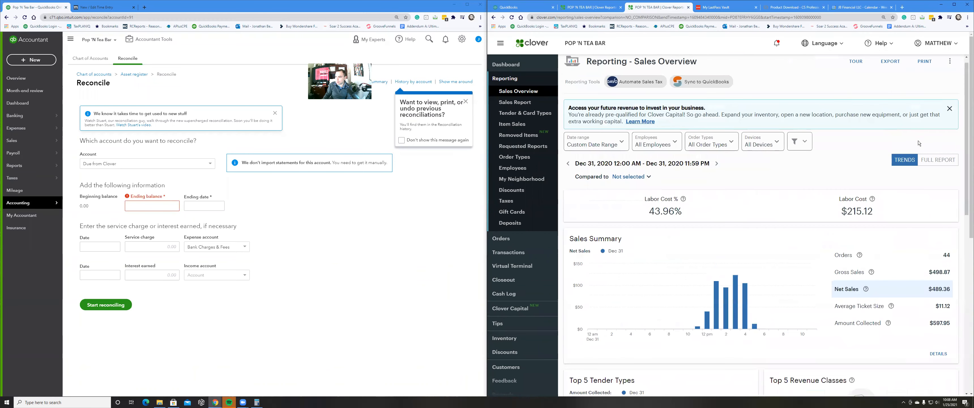
click(925, 159)
scroll(779, 208, down, 5)
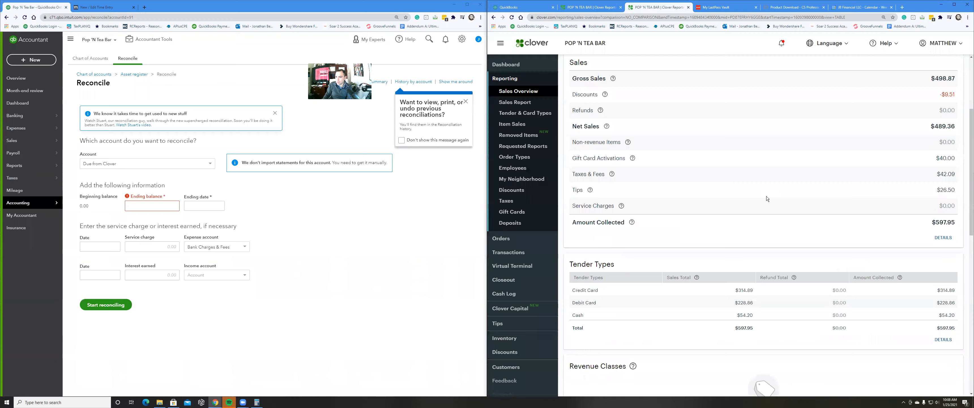
scroll(758, 198, down, 6)
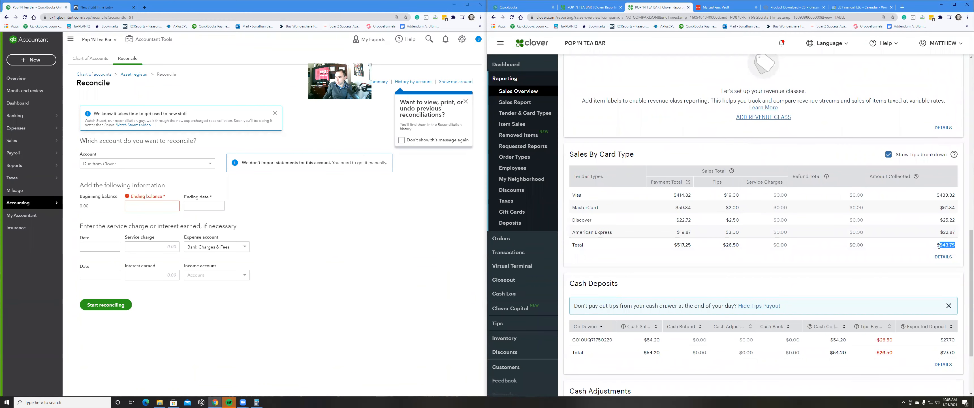
- Switch to QuickBooks, enter an ending balance of 543.75 and an ending date of 12/31/2020, and start the reconciliation
click(164, 205)
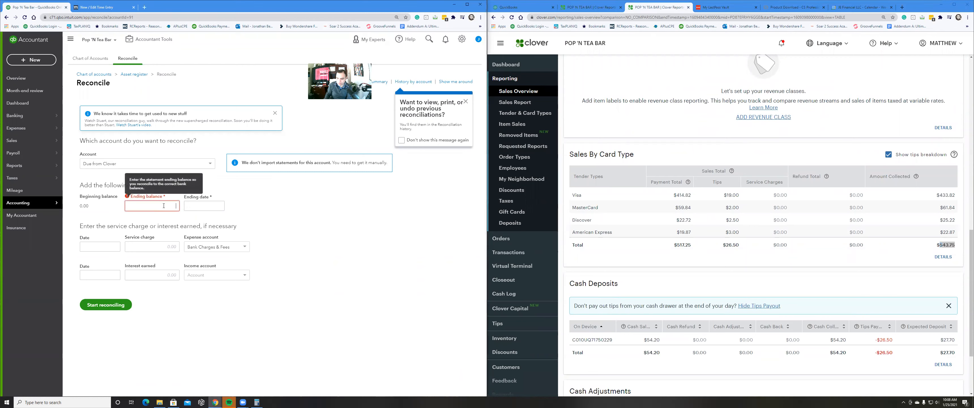
text(543.75)
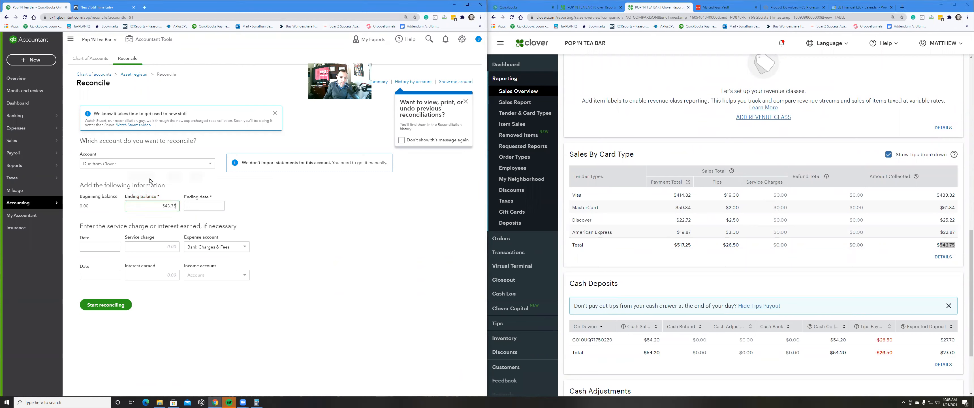
click(201, 208)
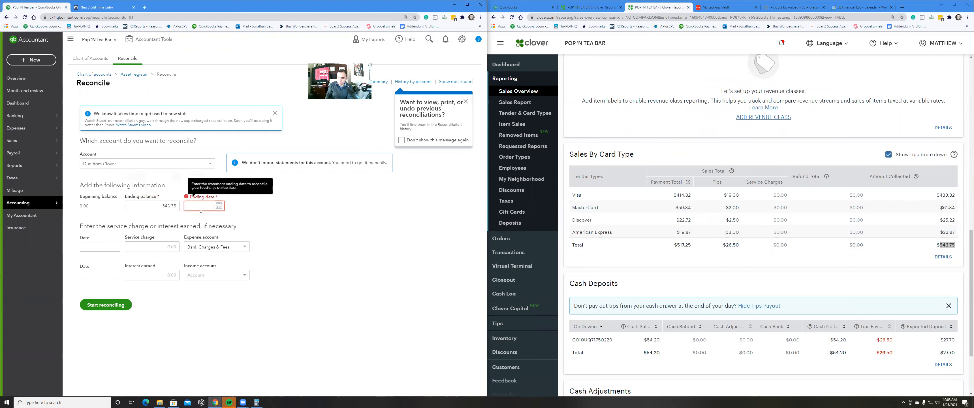
text(12312020)
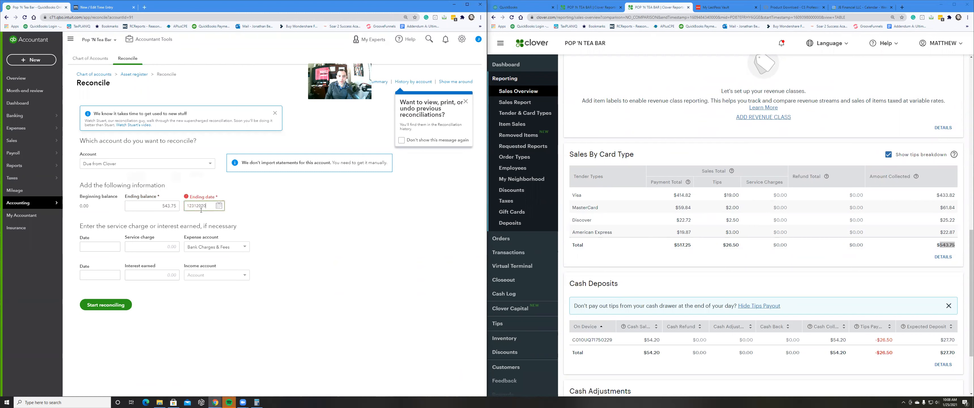
click(117, 305)
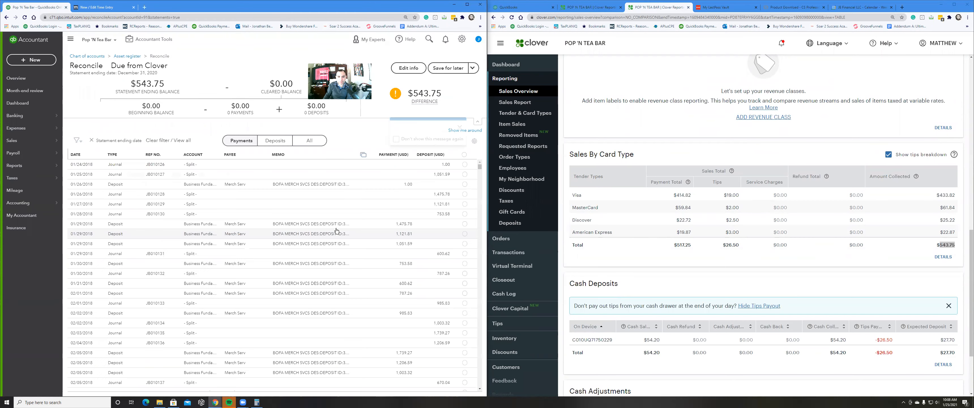
- List all payments and deposits in the Due from Clover reconciliation and mark every transaction as cleared
scroll(318, 223, down, 10)
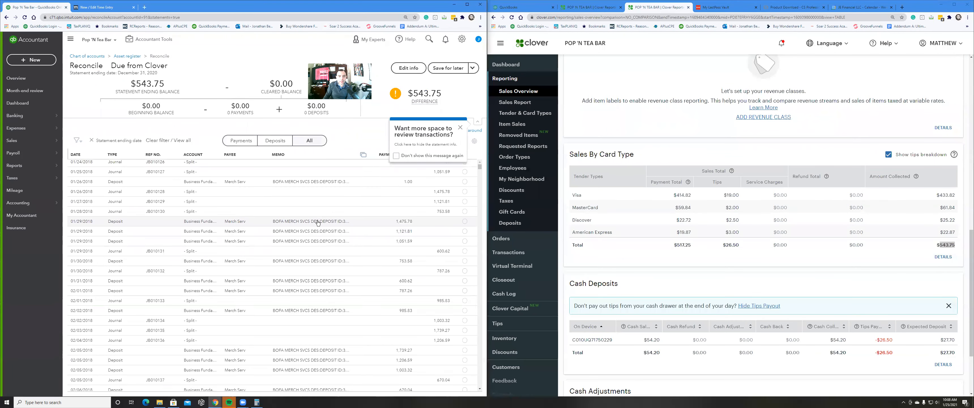
scroll(315, 226, up, 5)
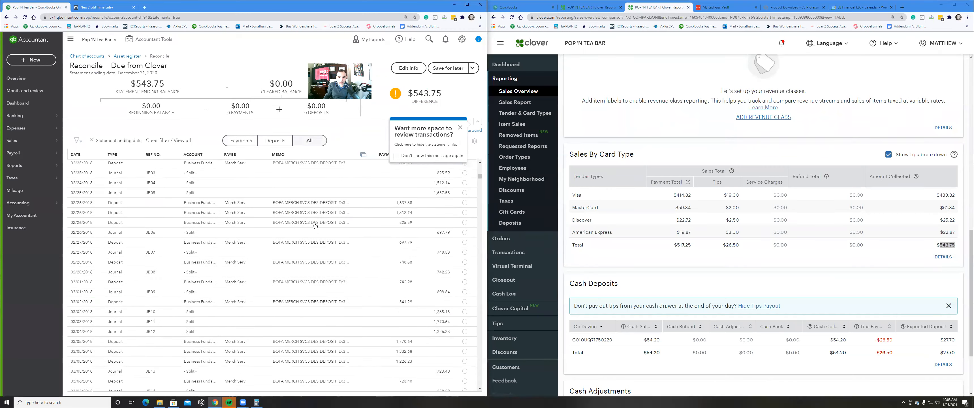
scroll(362, 209, up, 5)
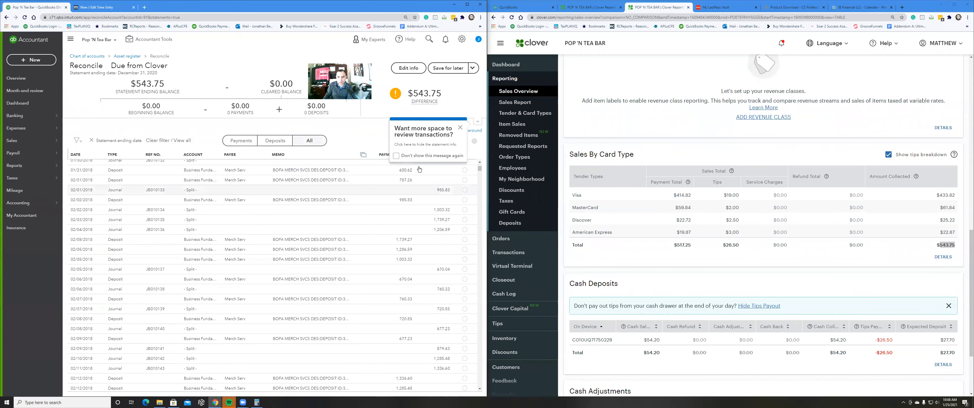
click(460, 127)
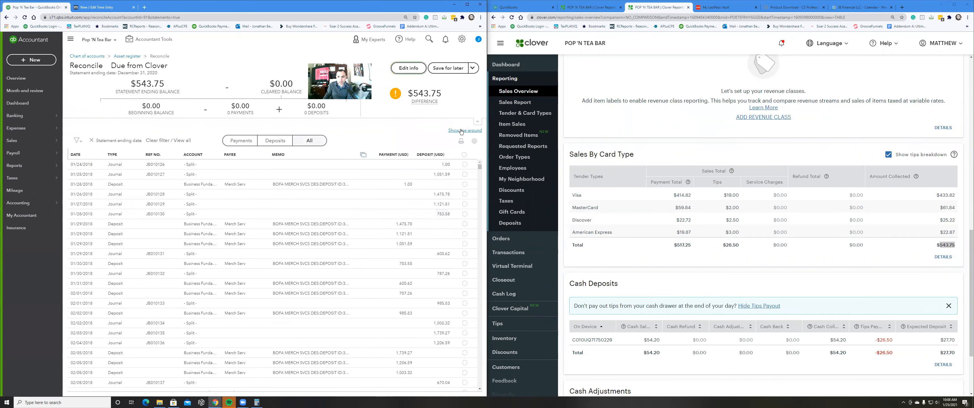
click(464, 155)
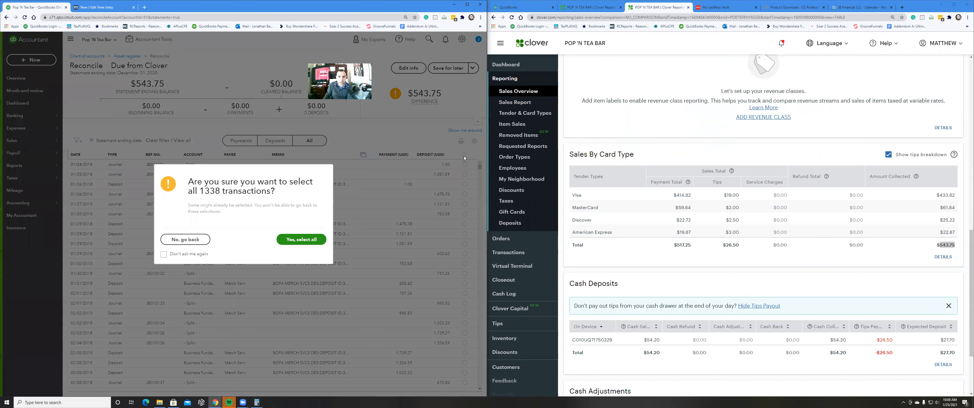
click(303, 238)
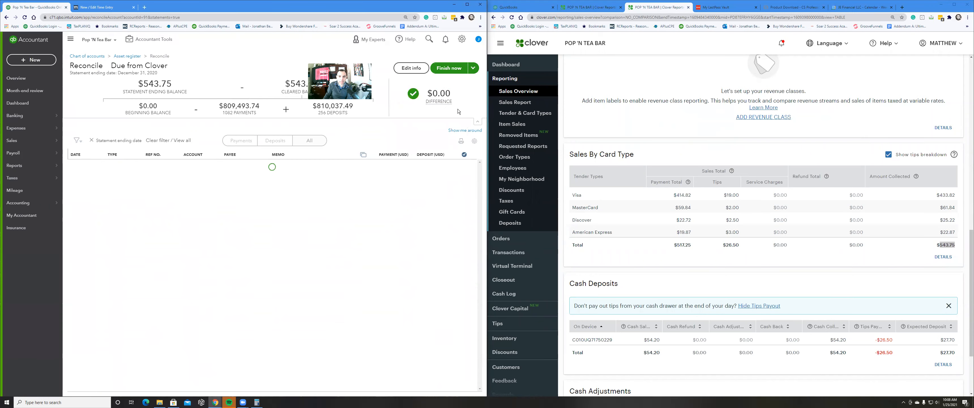
scroll(310, 217, down, 13)
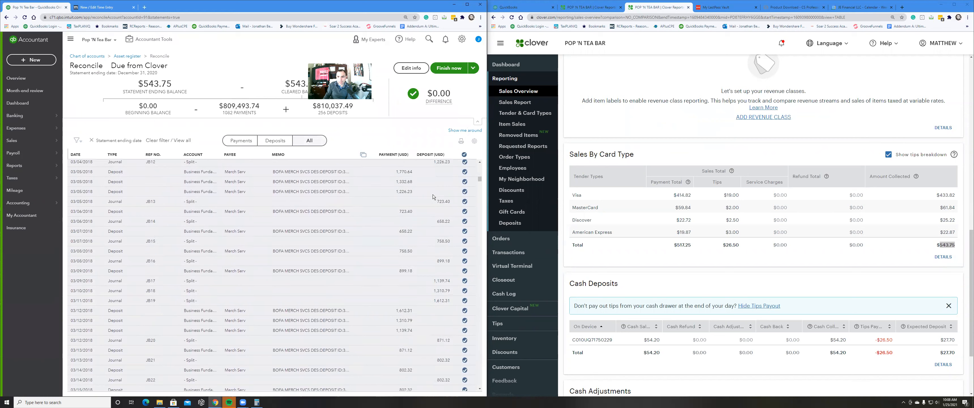
- Switch to Clover and show the Deposits report for a custom date range from Dec 1, 2020 to Dec 31, 2020
click(505, 224)
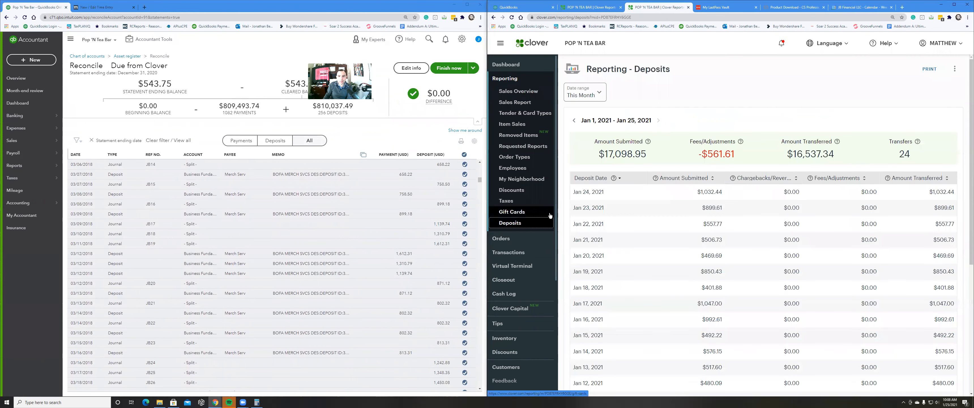
click(587, 94)
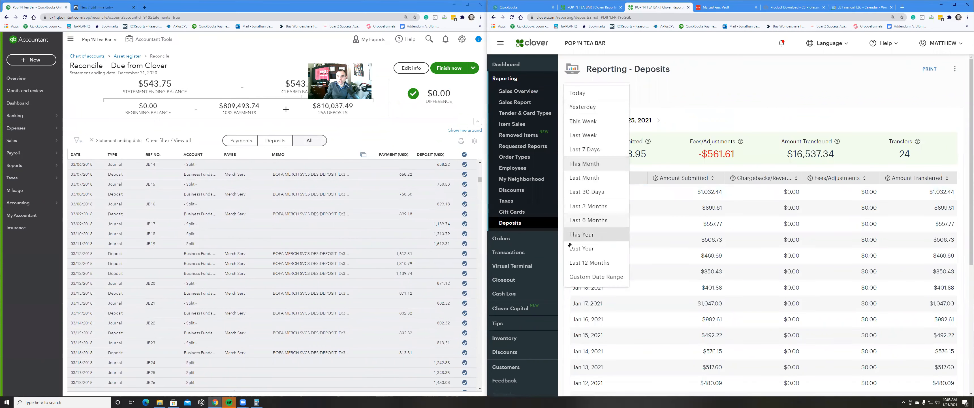
click(596, 280)
click(652, 113)
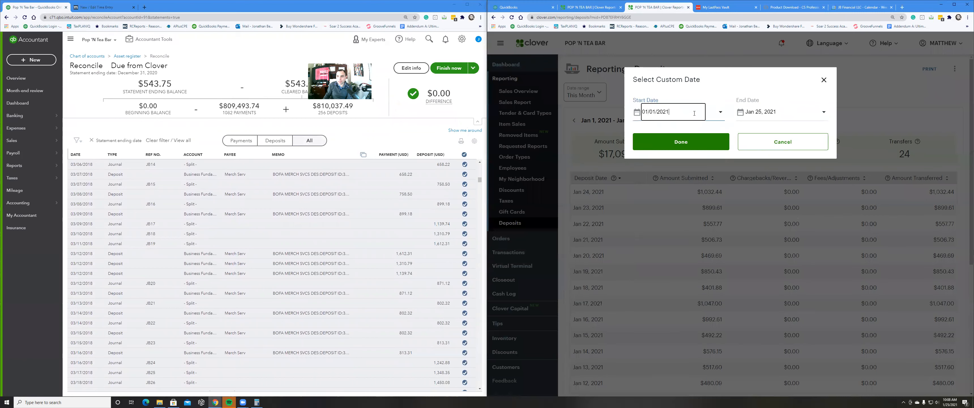
click(646, 131)
click(671, 168)
click(758, 113)
click(745, 131)
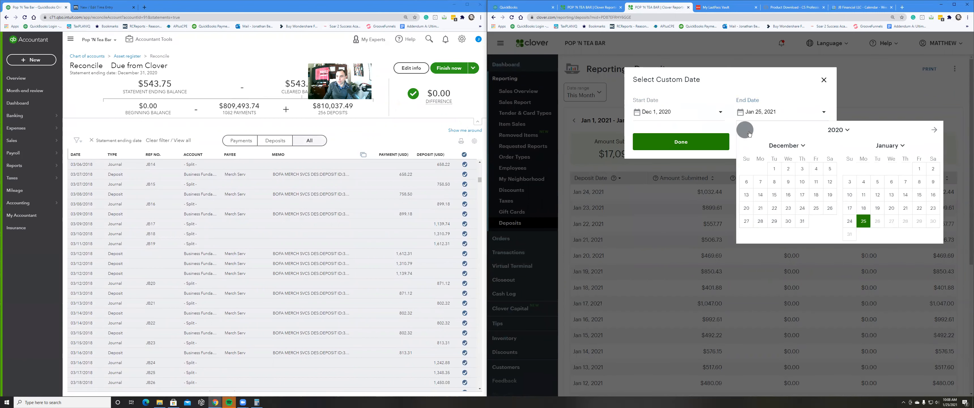
click(777, 171)
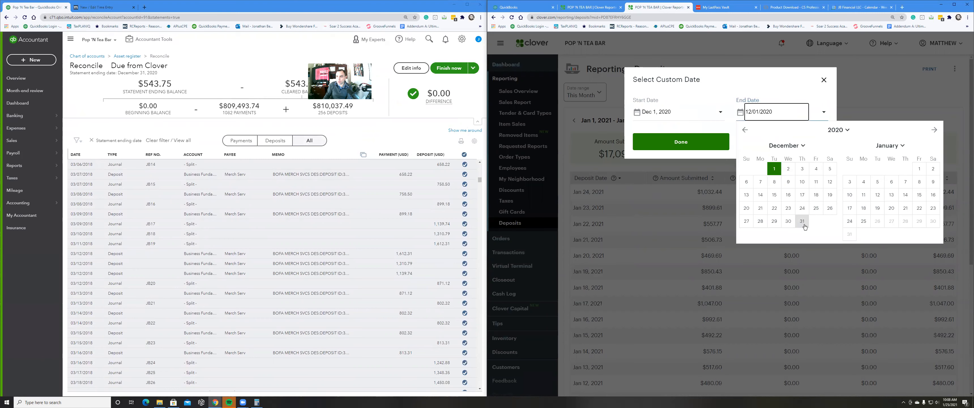
click(802, 221)
click(699, 143)
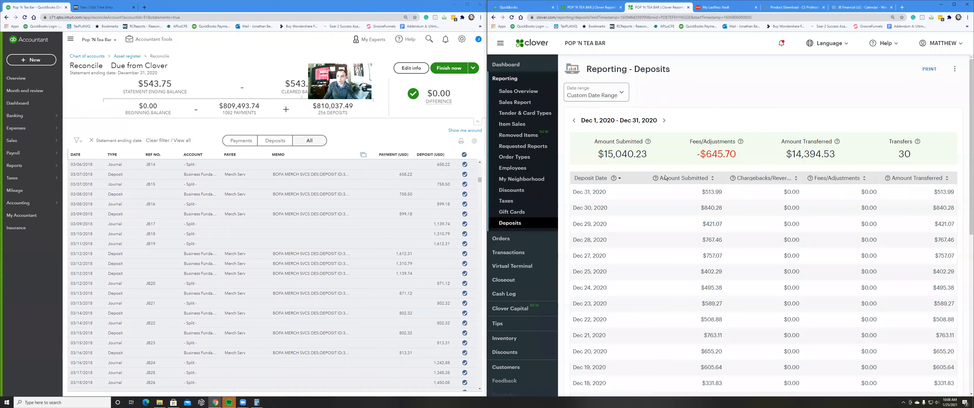
- Review the daily December 2020 deposits and fees in Clover against the cleared transactions in the QuickBooks reconciliation
scroll(653, 204, down, 8)
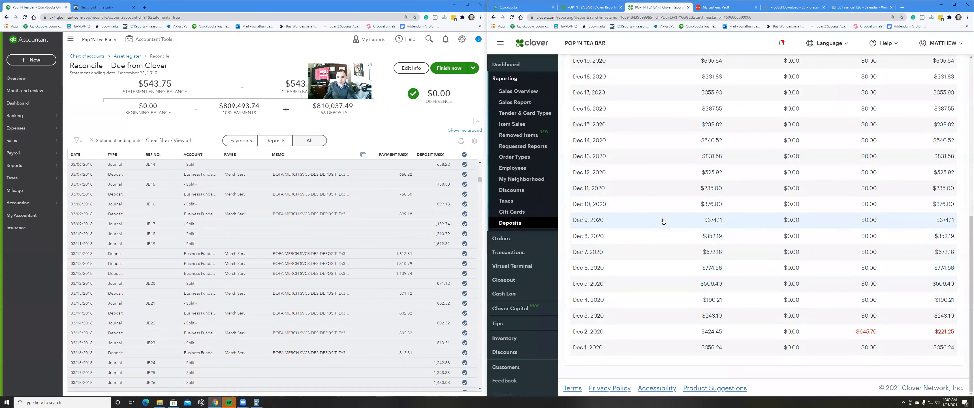
scroll(434, 246, down, 6)
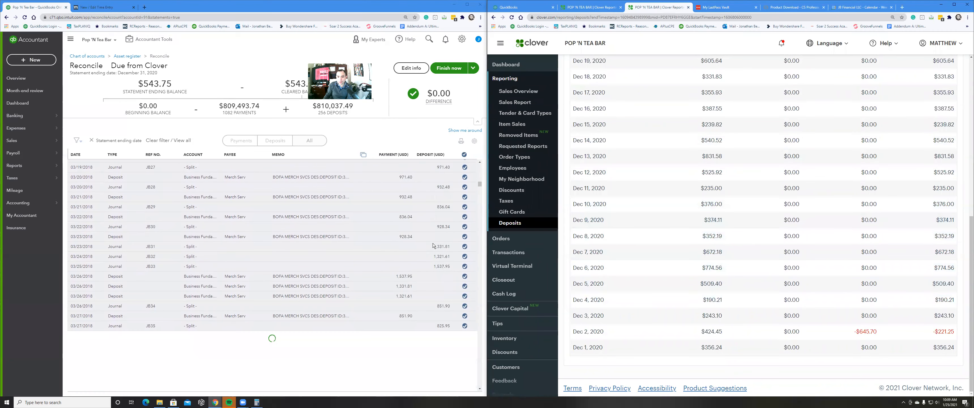
scroll(381, 251, down, 5)
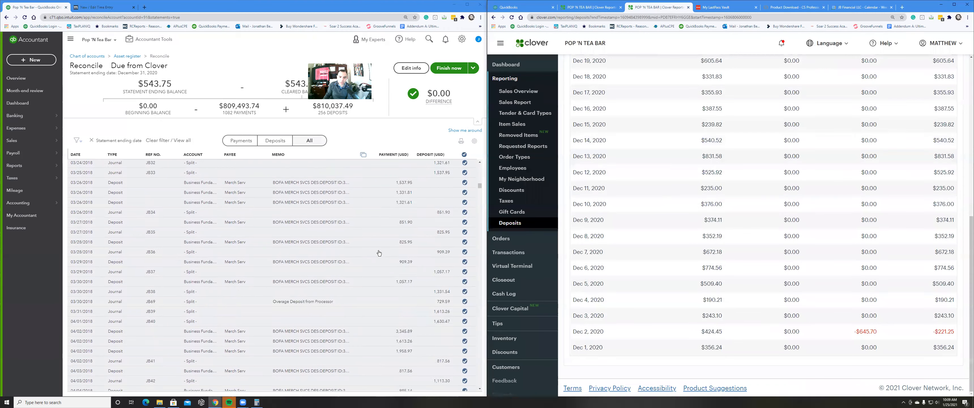
scroll(680, 238, up, 4)
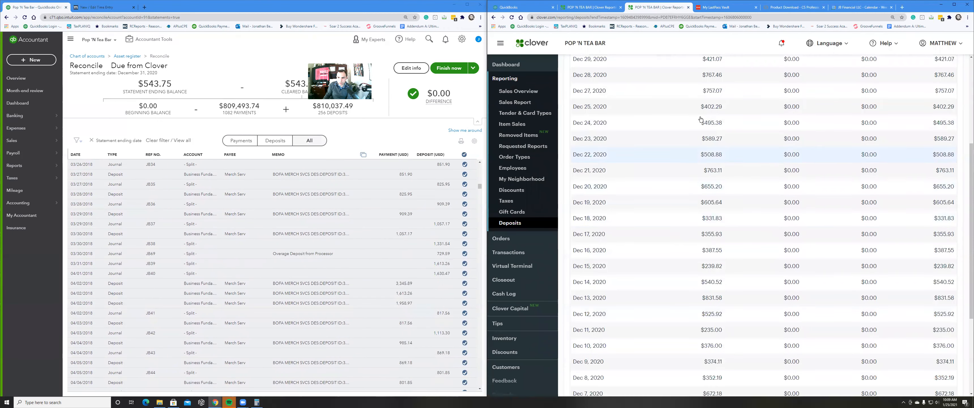
scroll(331, 242, down, 8)
scroll(331, 238, down, 5)
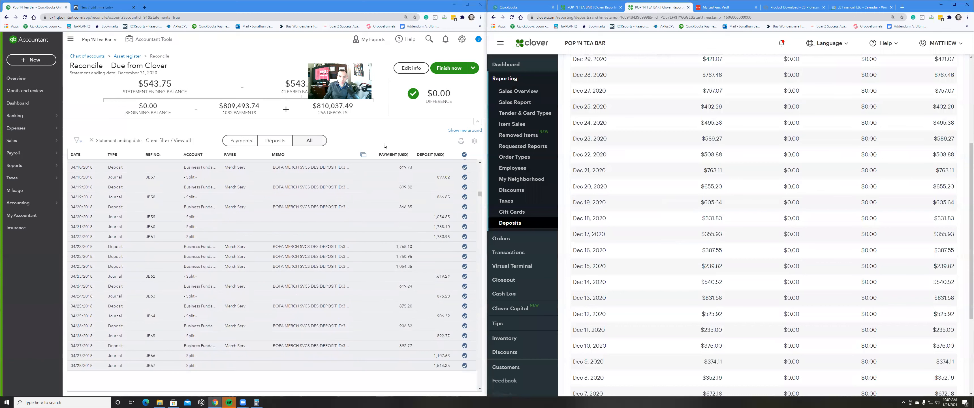
- Finish the Due from Clover reconciliation in QuickBooks and choose to attach a statement to it
mouse_move(448, 99)
click(449, 68)
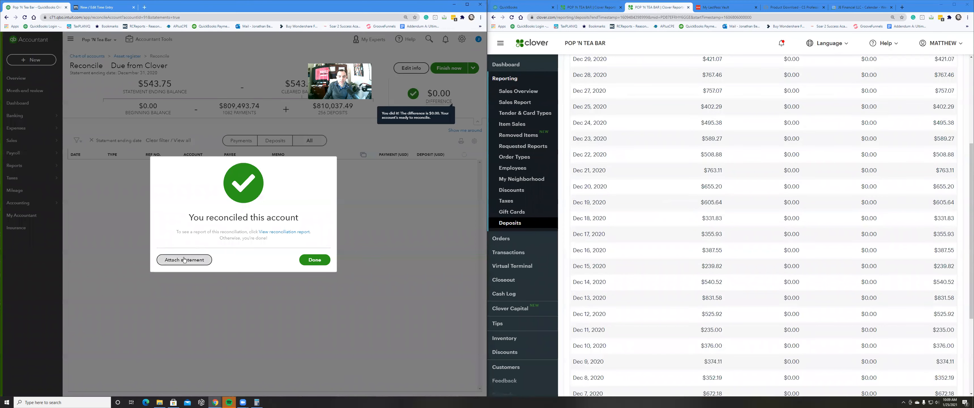
click(182, 261)
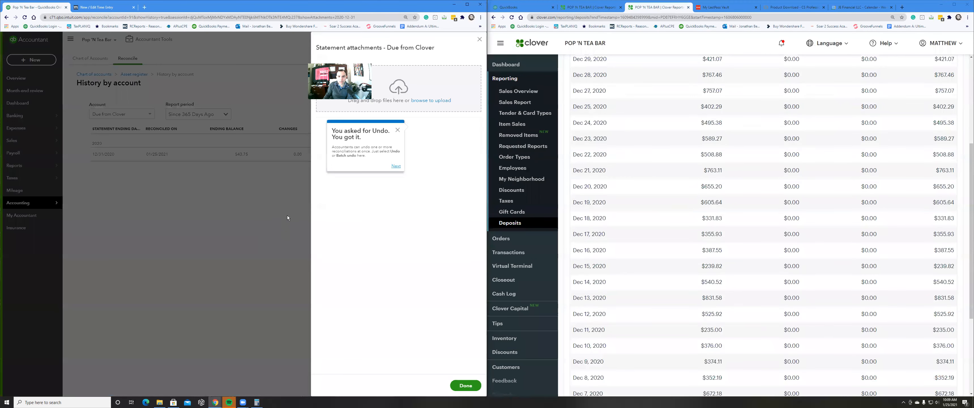
- Attach the 12312020 and 12022020 Fees PDFs from the Clover Sales PDF folder to the reconciliation and close the statement attachments
click(159, 403)
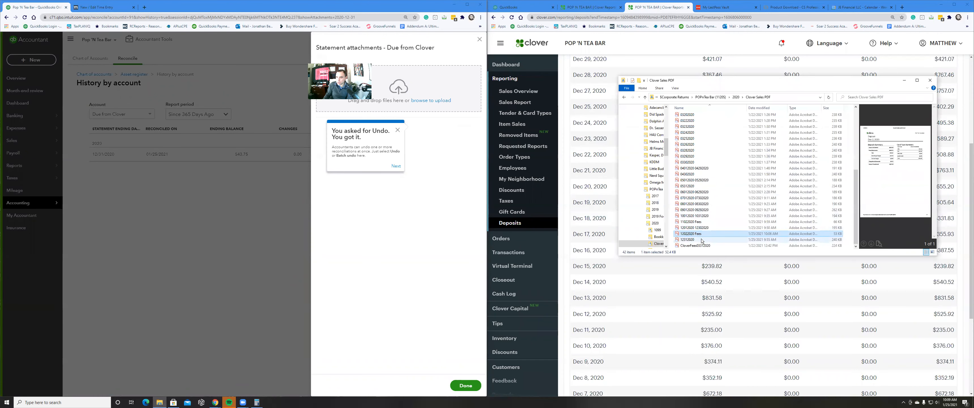
click(702, 240)
ctrl+click(704, 234)
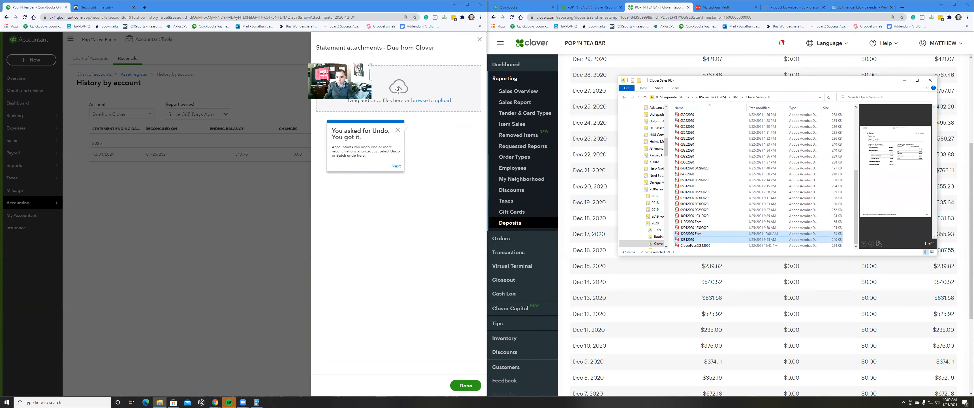
click(396, 166)
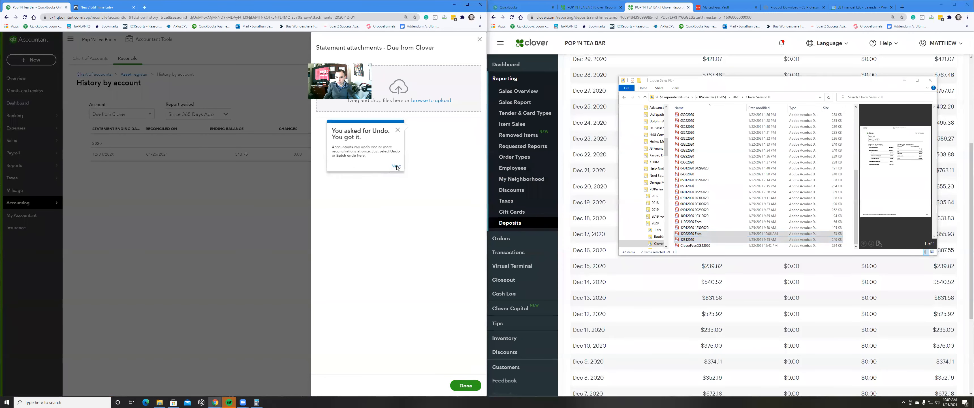
click(396, 201)
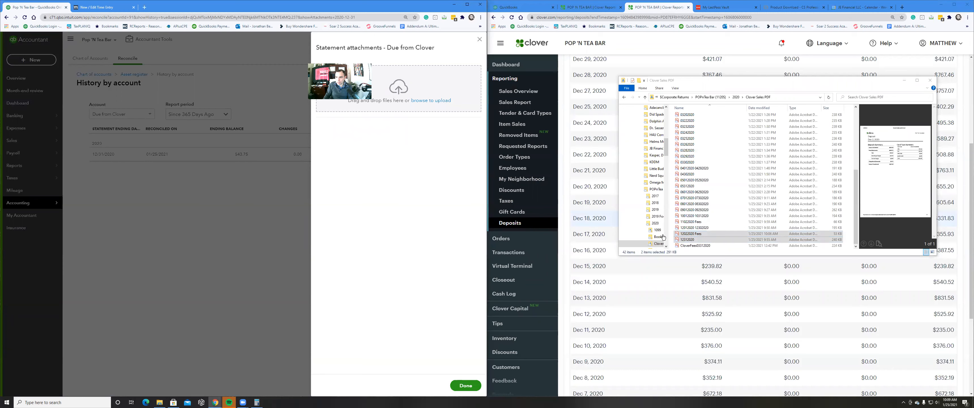
drag(686, 235, 421, 91)
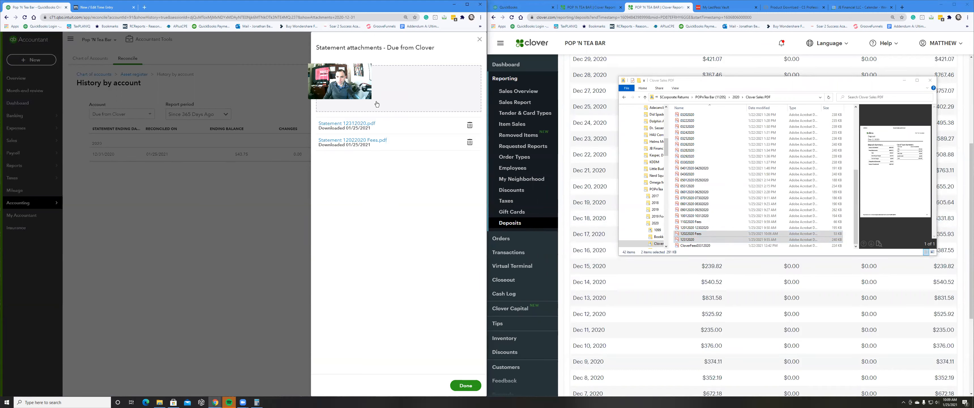
click(471, 389)
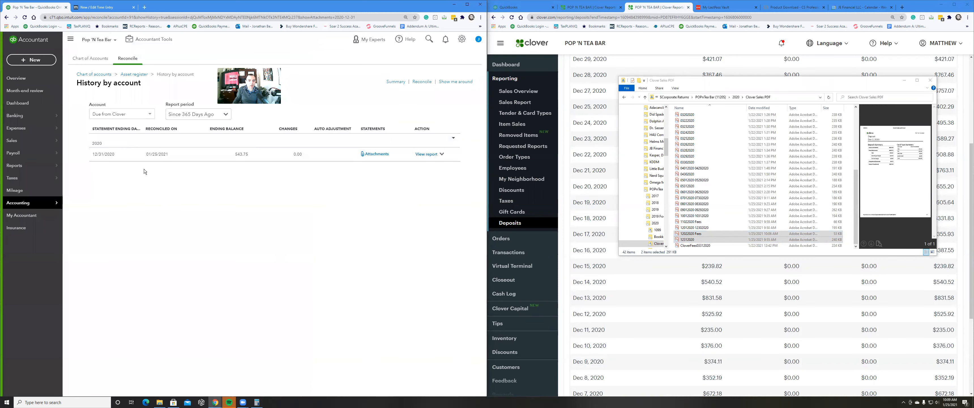
- View the Due from Clover reconciliation report for the period ending 12/31/2020 and print all its pages
click(426, 154)
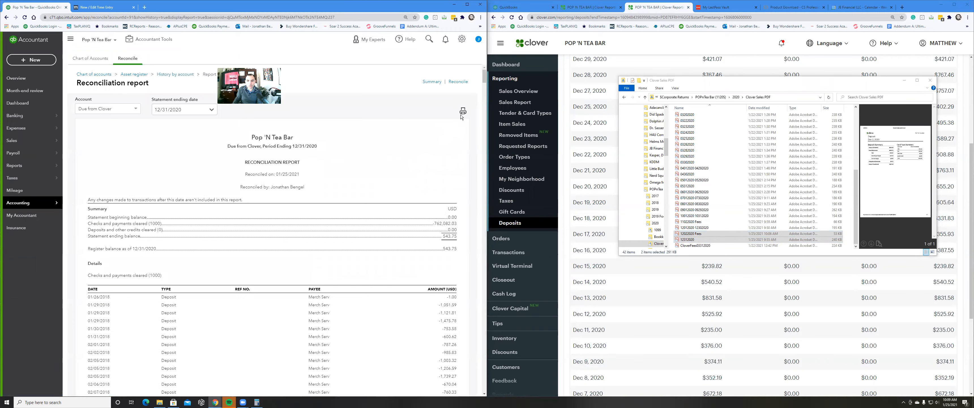
click(463, 111)
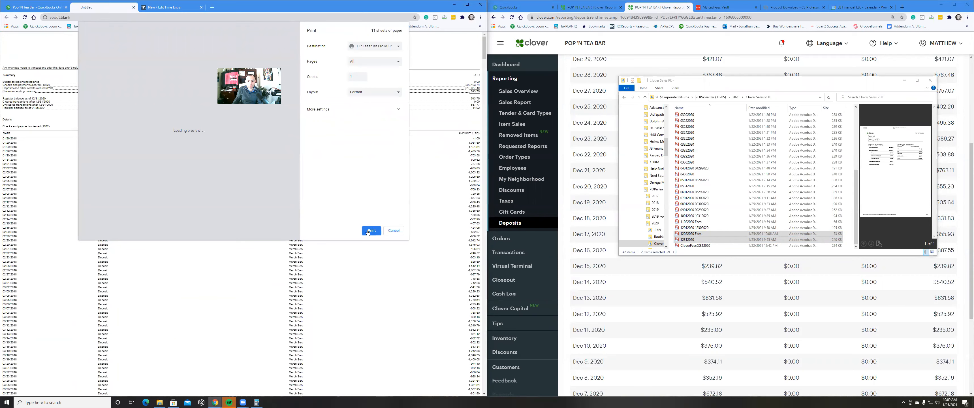
click(370, 231)
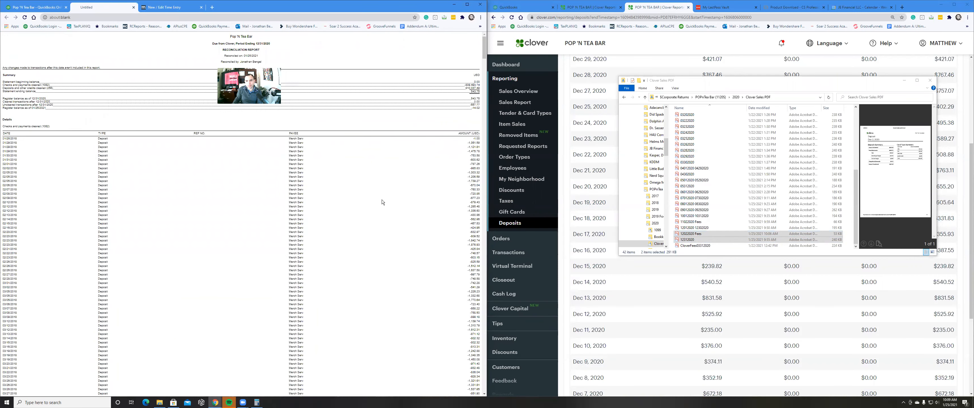